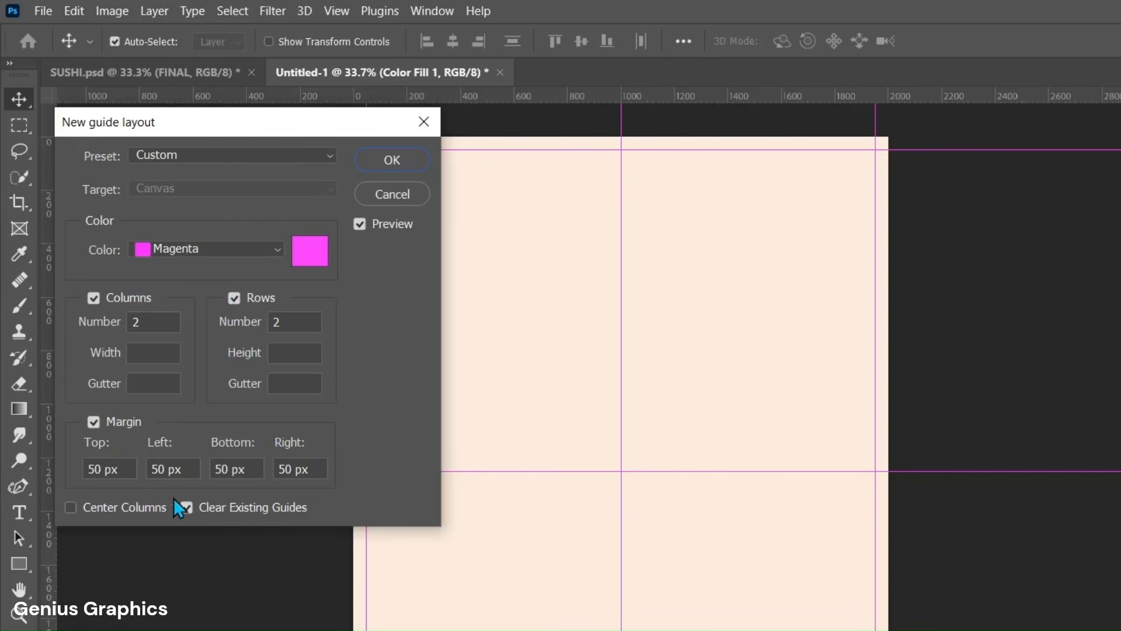
# Step: Apply the guide layout with 2 columns, 2 rows and 50 px margins on all sides
pyautogui.click(389, 167)
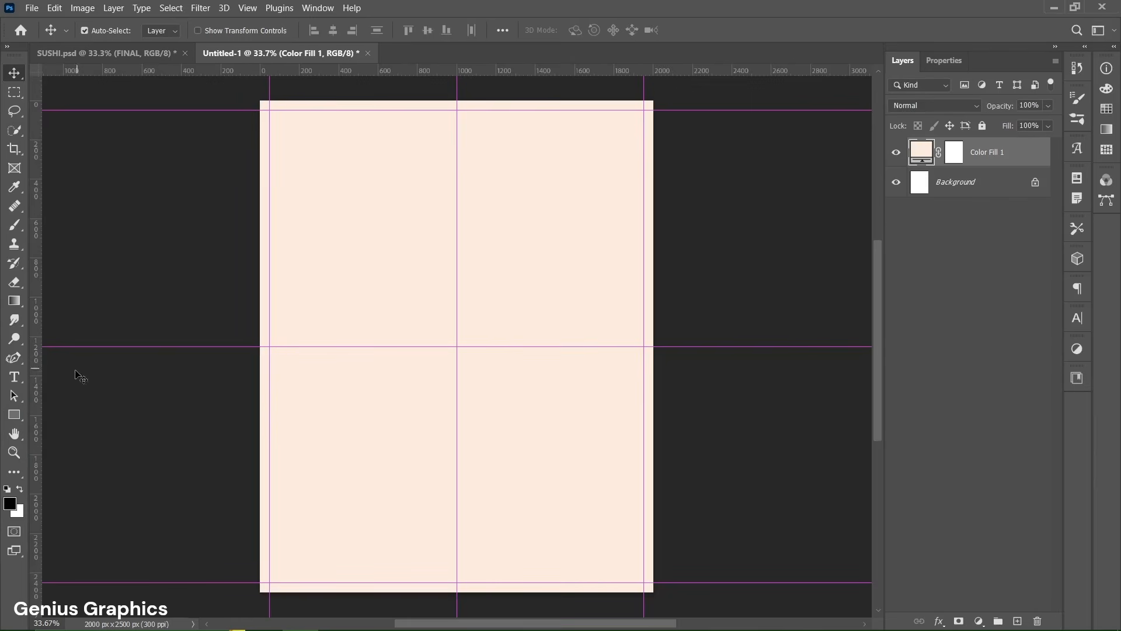
# Step: Create a white rectangle 2000 px wide and 1150 px high, drawn from the center of the canvas
pyautogui.click(21, 417)
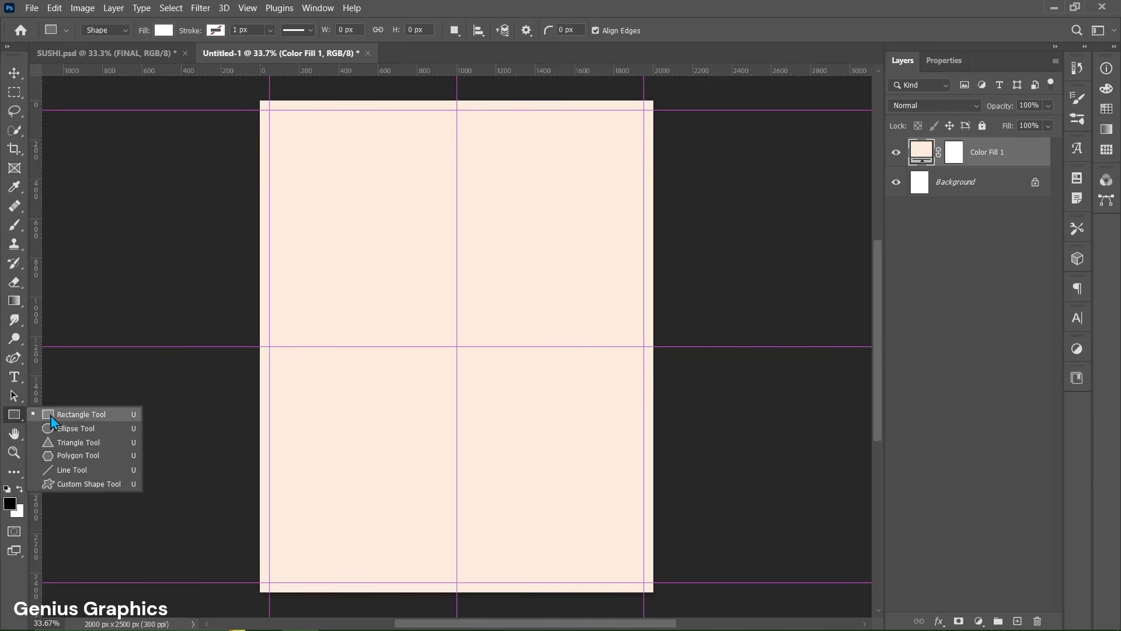
pyautogui.click(51, 414)
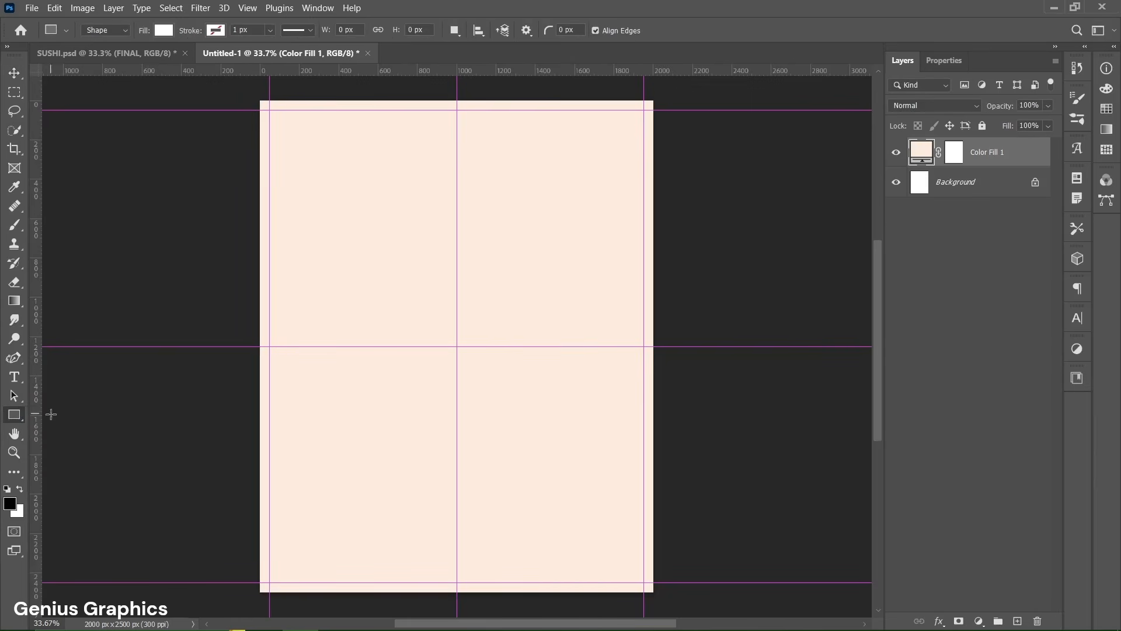
pyautogui.click(452, 351)
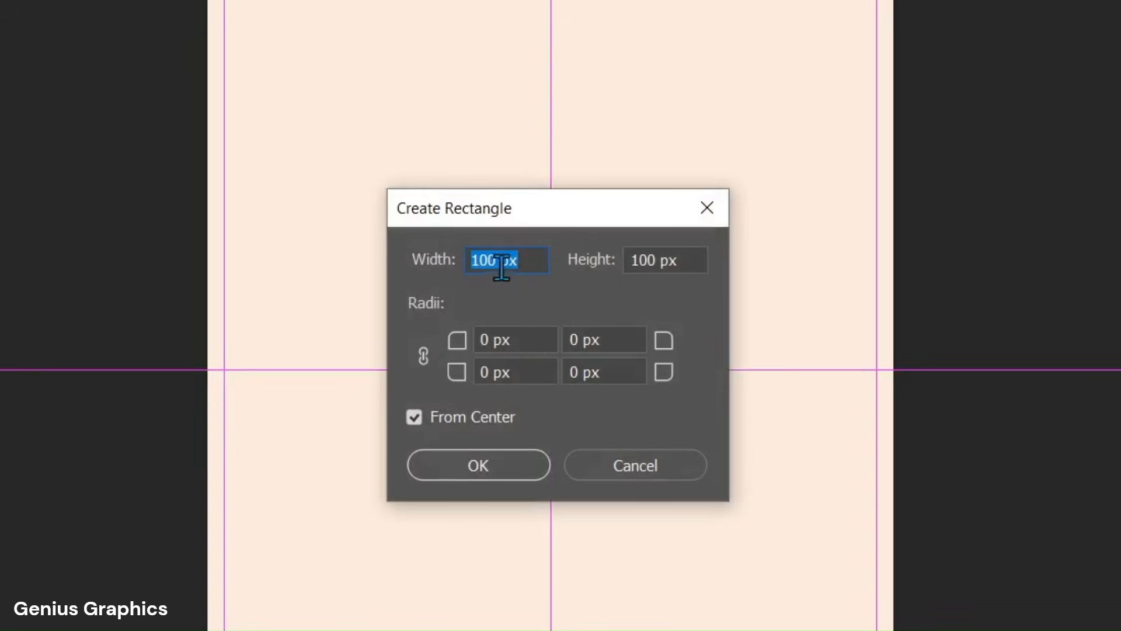
pyautogui.moveTo(497, 261); pyautogui.dragTo(467, 261)
pyautogui.write('2000')
pyautogui.moveTo(656, 261); pyautogui.dragTo(628, 267)
pyautogui.write('1150')
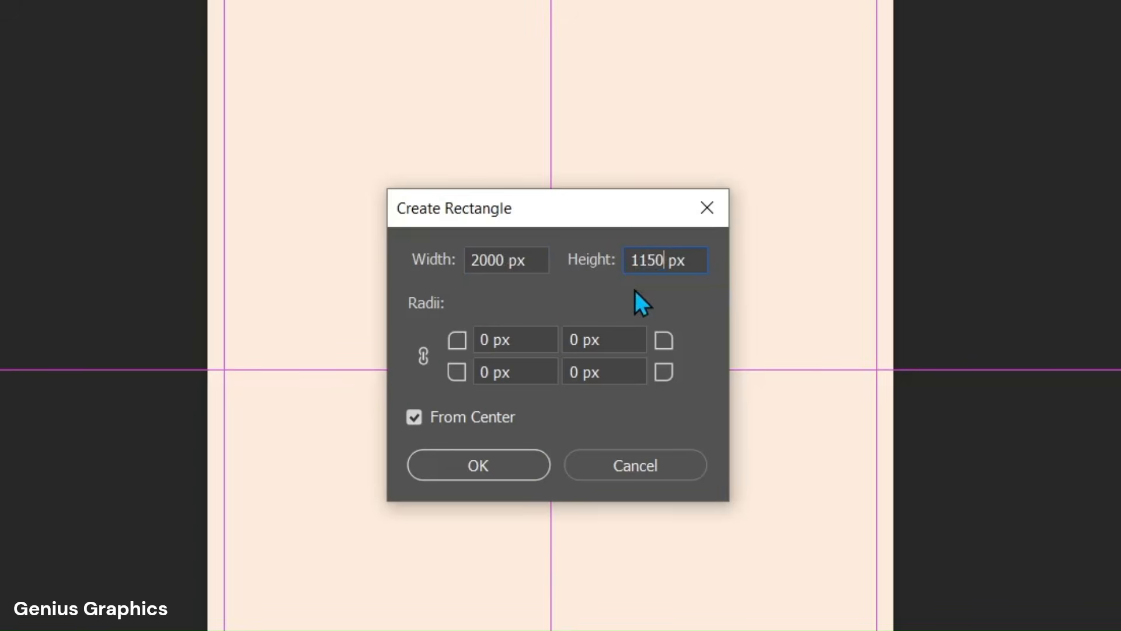
pyautogui.click(520, 458)
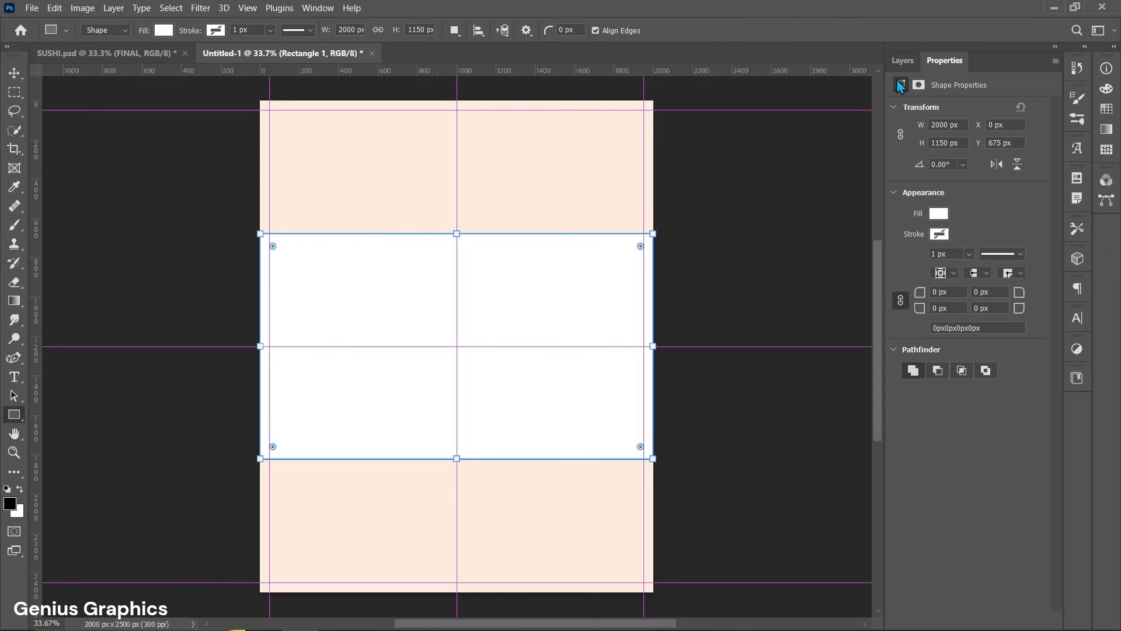
# Step: Move the white rectangle down so it lines up with the canvas's bottom edge
pyautogui.click(903, 60)
pyautogui.press('v')
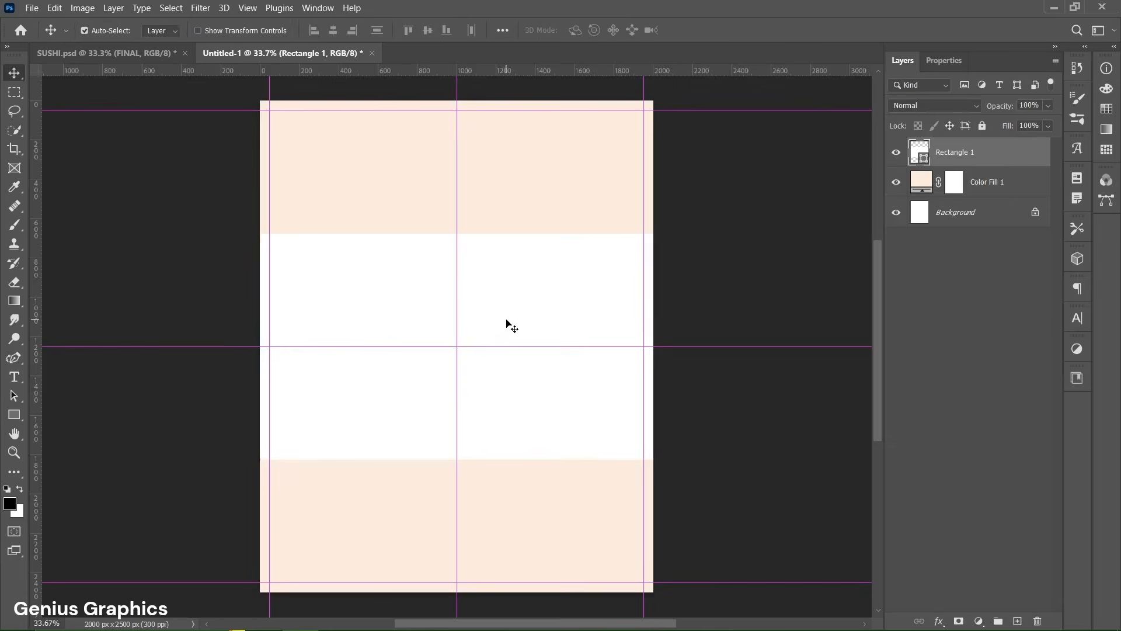
pyautogui.moveTo(506, 321); pyautogui.dragTo(508, 458)
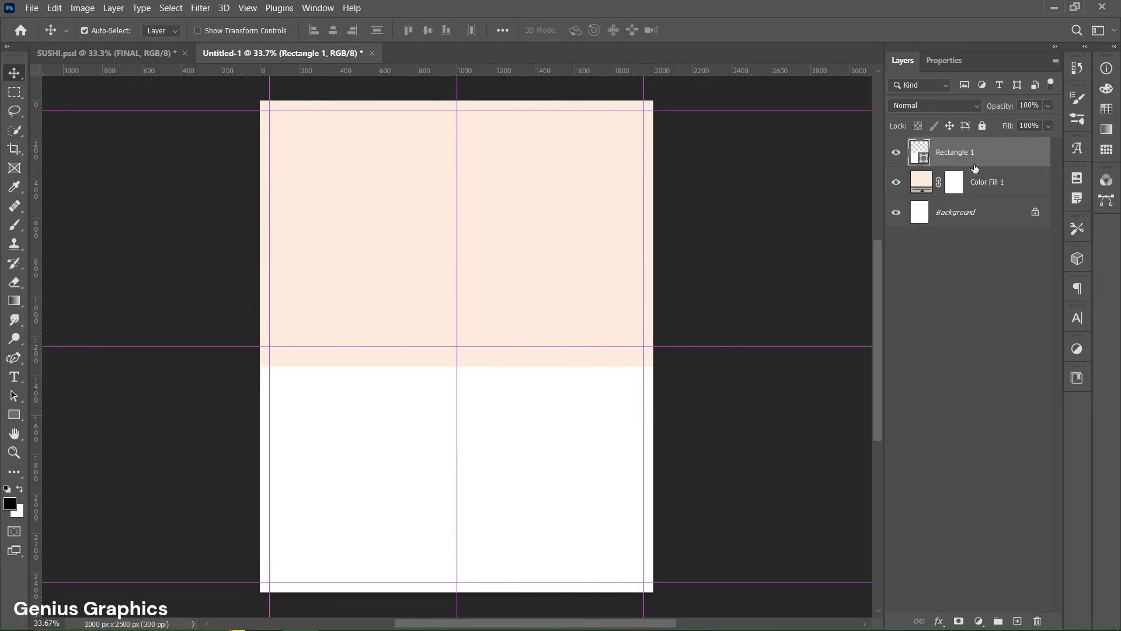
# Step: Add a Gradient Overlay to the Rectangle 1 layer and set the gradient's first color stop to #e33853
pyautogui.doubleClick(1012, 156)
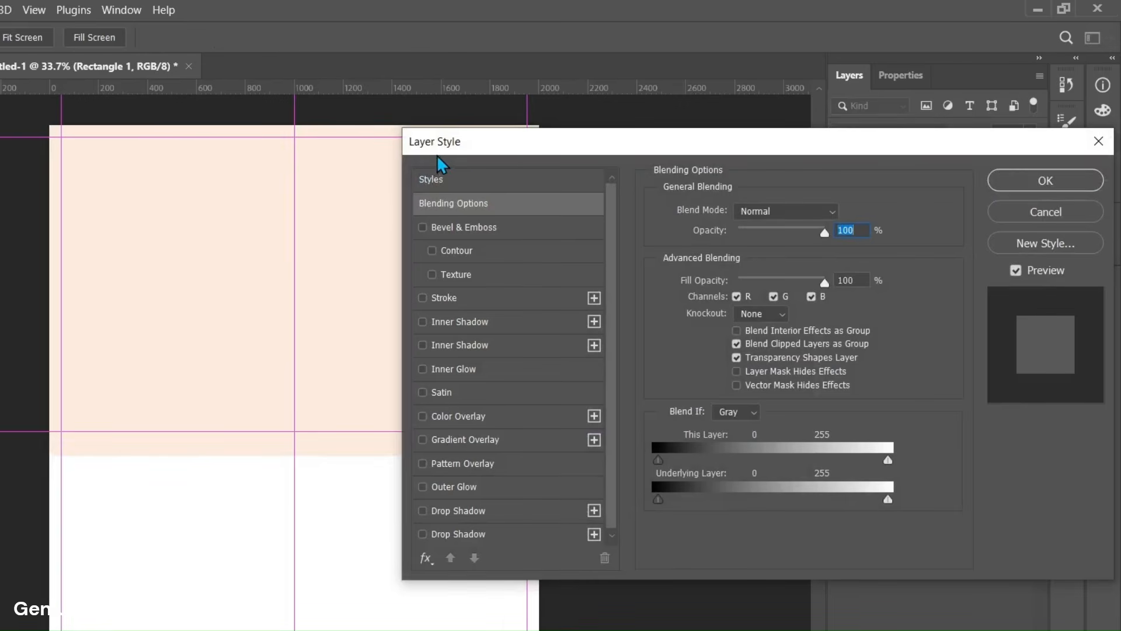
pyautogui.click(486, 437)
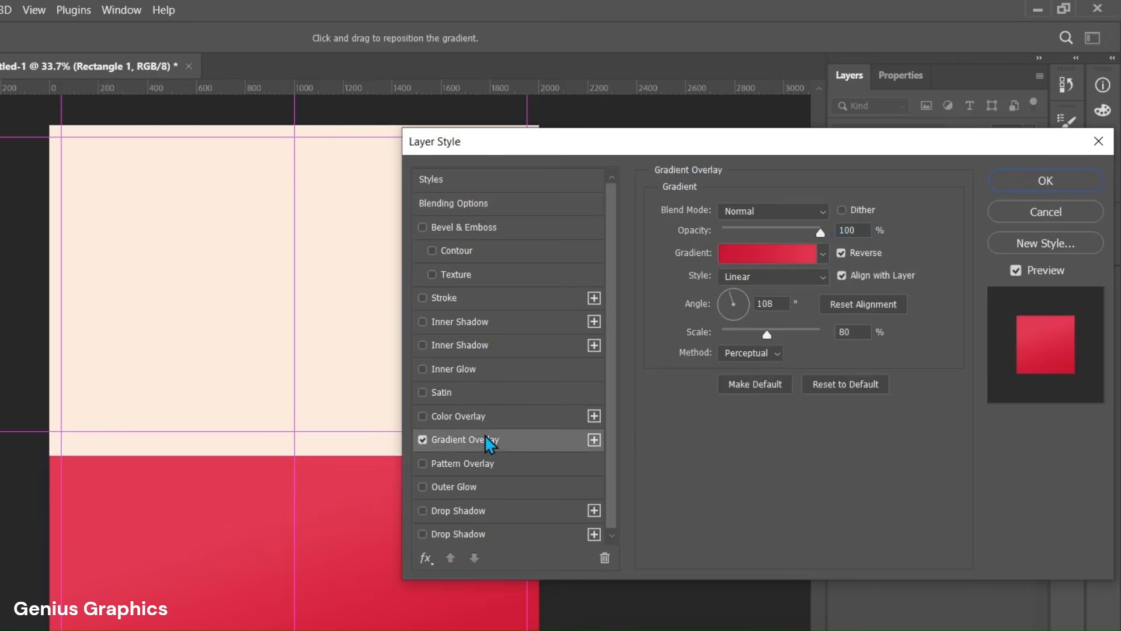
pyautogui.click(733, 250)
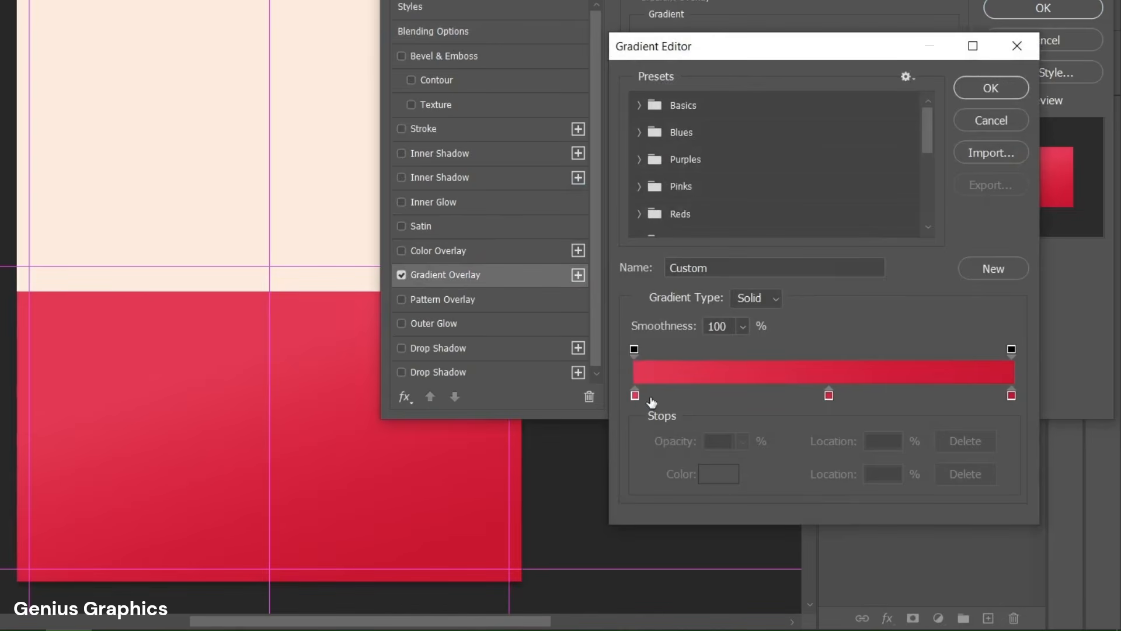
pyautogui.click(636, 396)
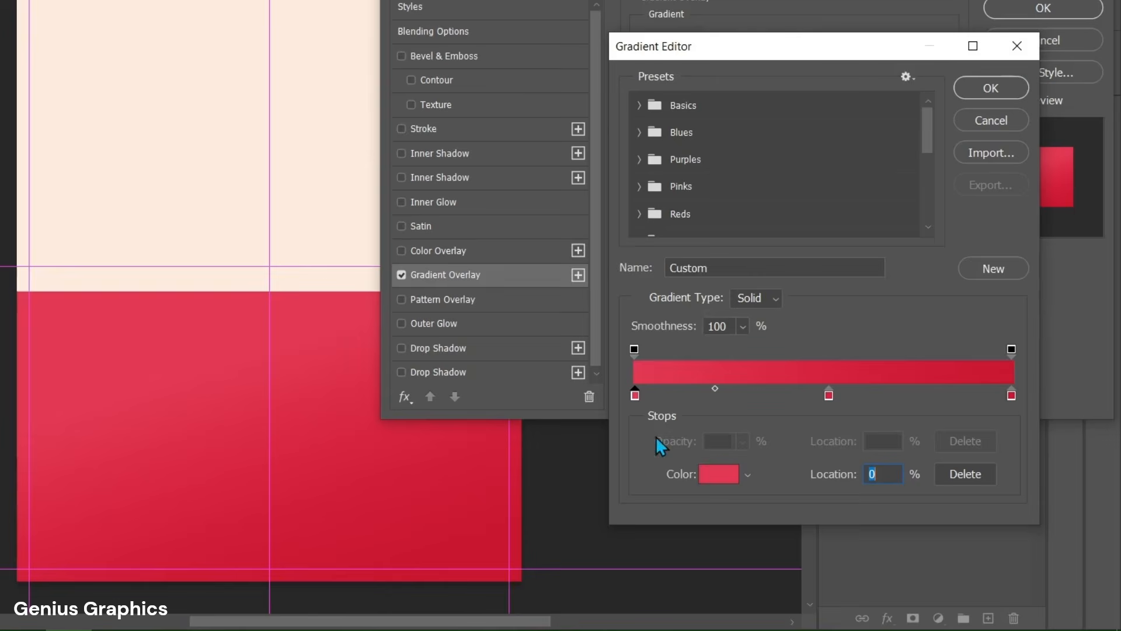
pyautogui.click(710, 474)
pyautogui.click(909, 559)
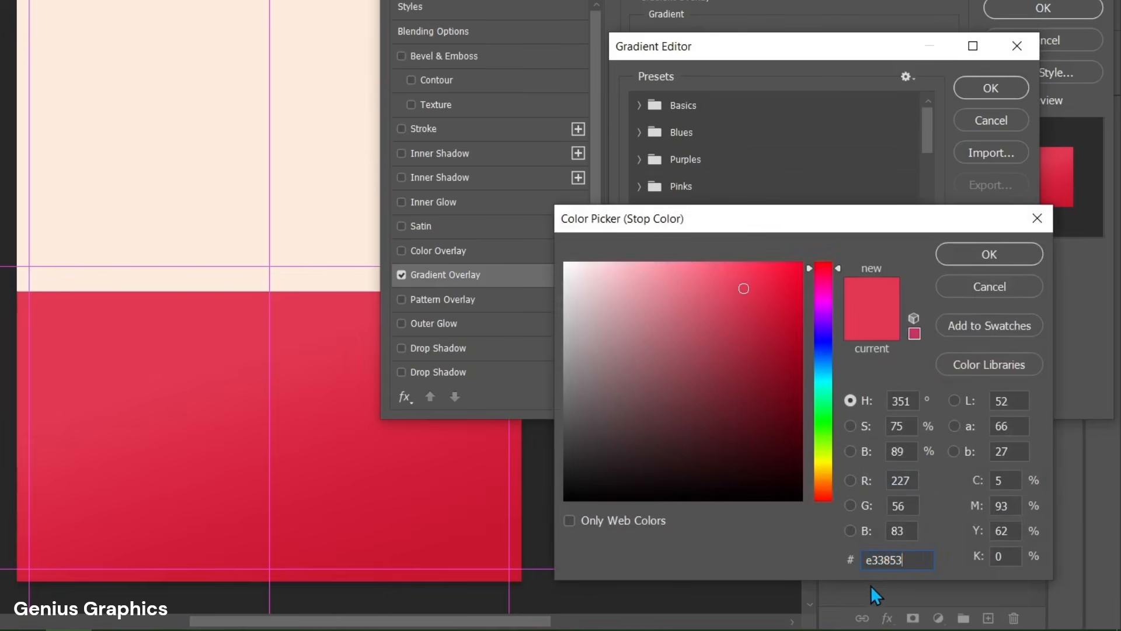
pyautogui.click(1001, 256)
# Step: Set the gradient's middle color stop, at 52% location, to #d6223d
pyautogui.click(828, 395)
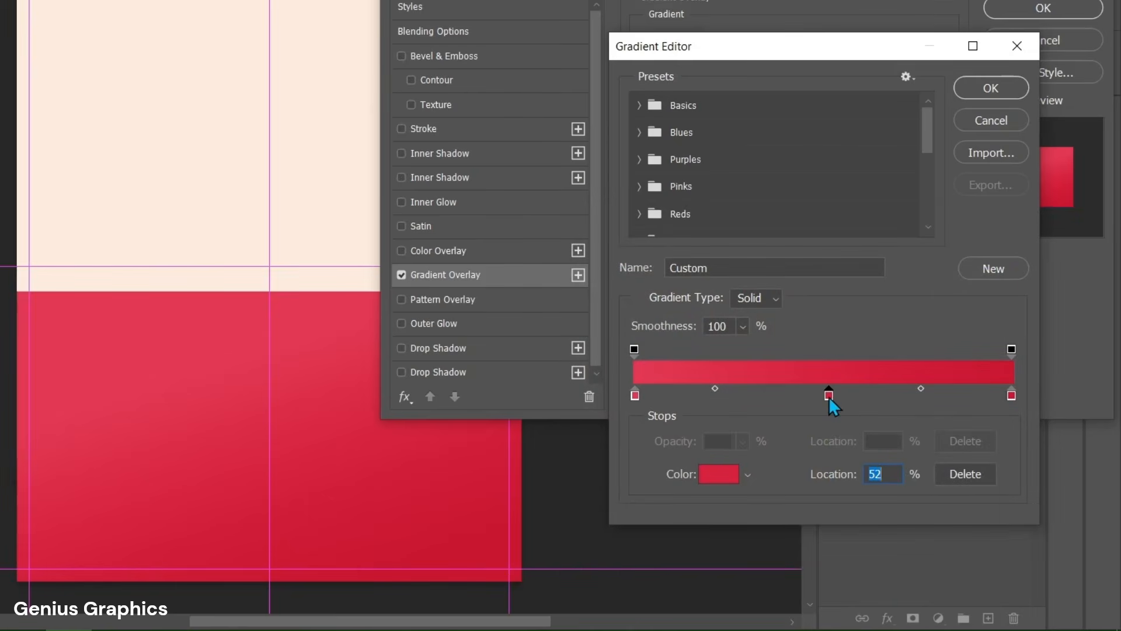
pyautogui.click(730, 472)
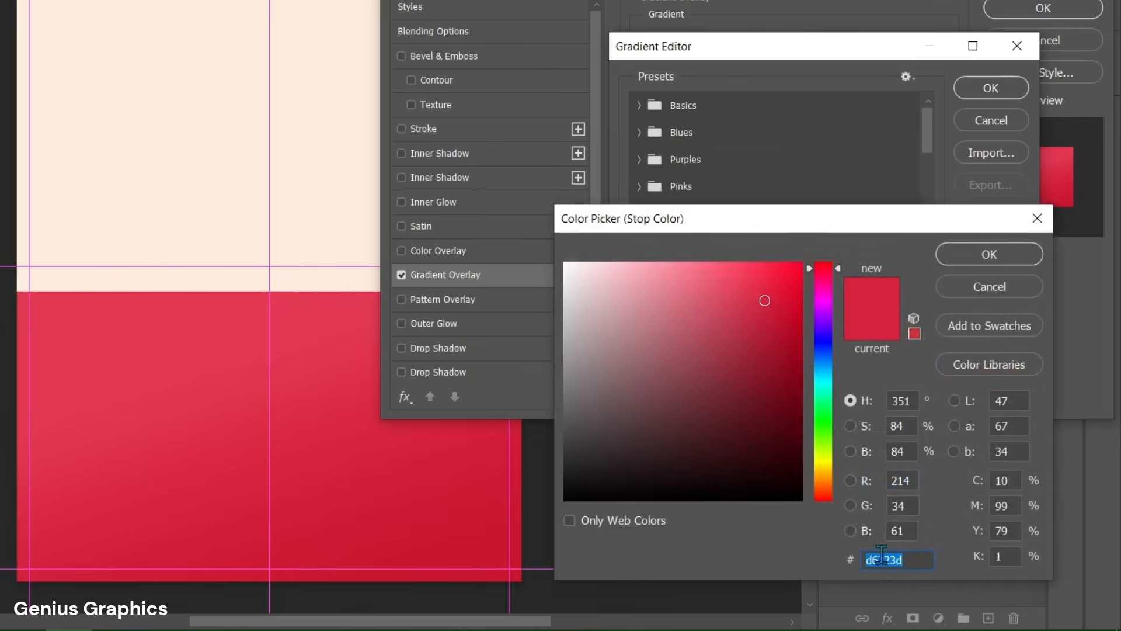
pyautogui.doubleClick(912, 558)
pyautogui.click(912, 558)
pyautogui.click(1015, 264)
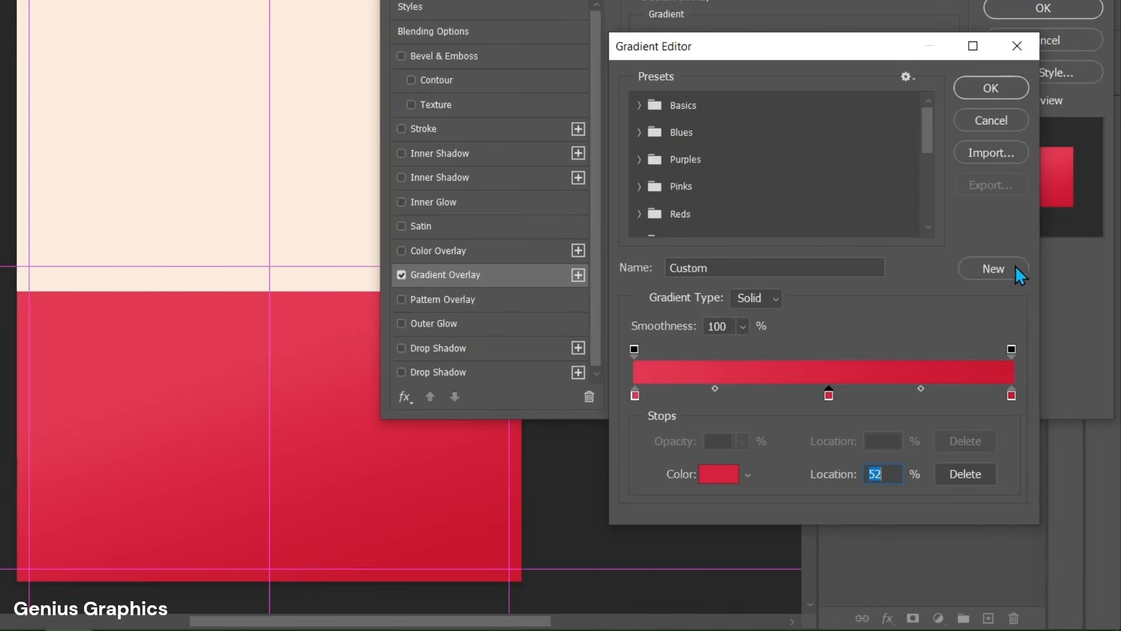
# Step: Set the gradient's last color stop to #c91731 and apply the reversed linear overlay at 108° angle and 80% scale
pyautogui.click(1011, 399)
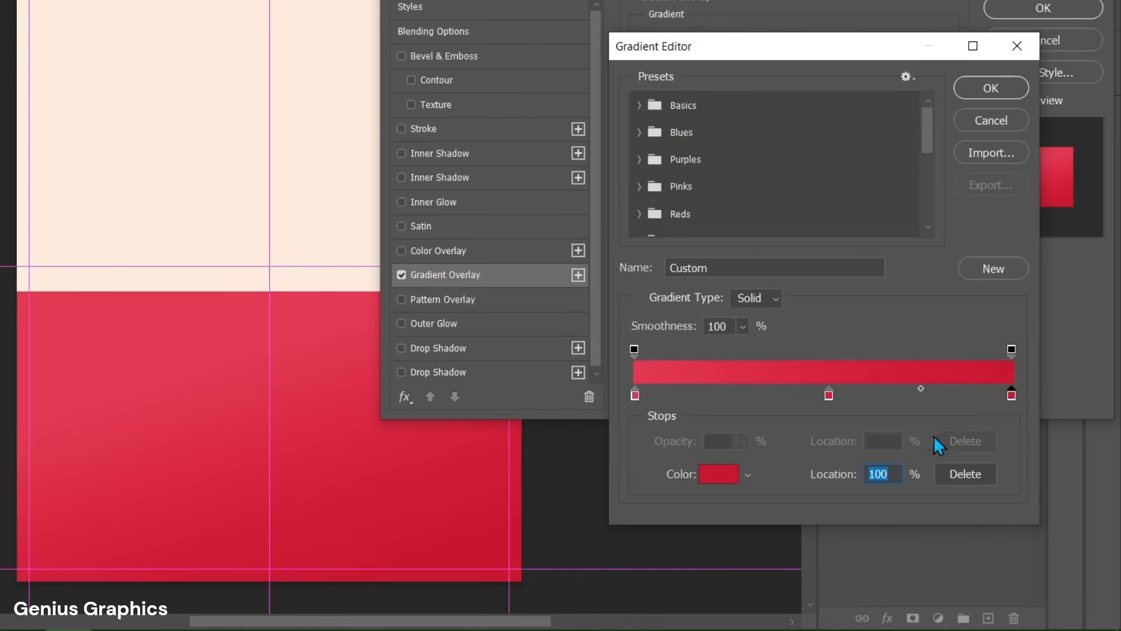
pyautogui.click(737, 478)
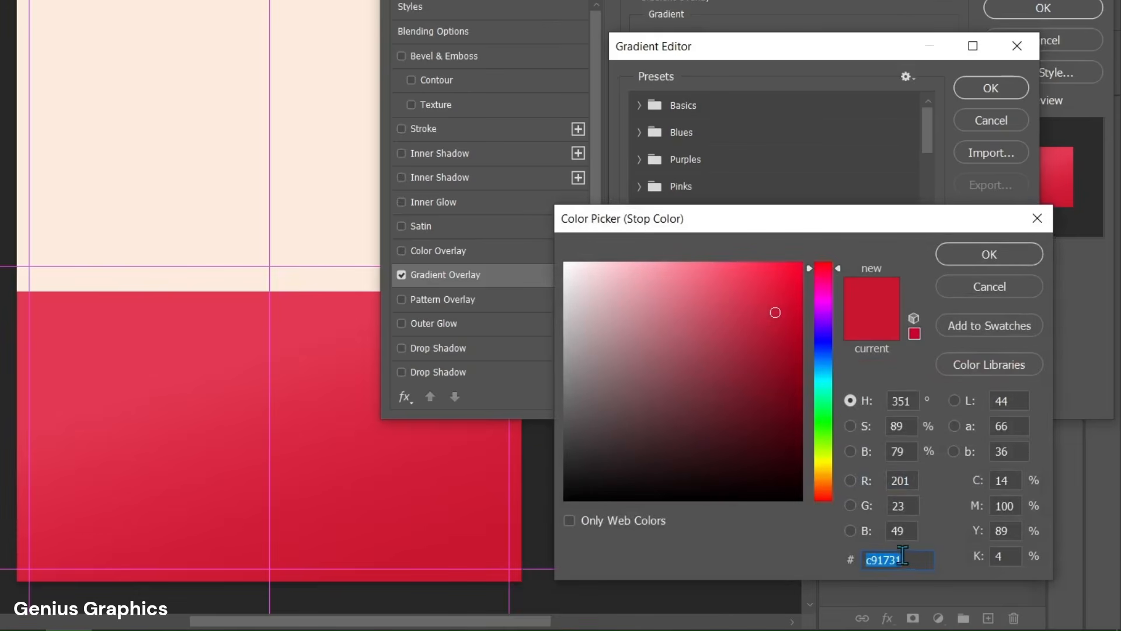
pyautogui.click(915, 559)
pyautogui.click(1001, 261)
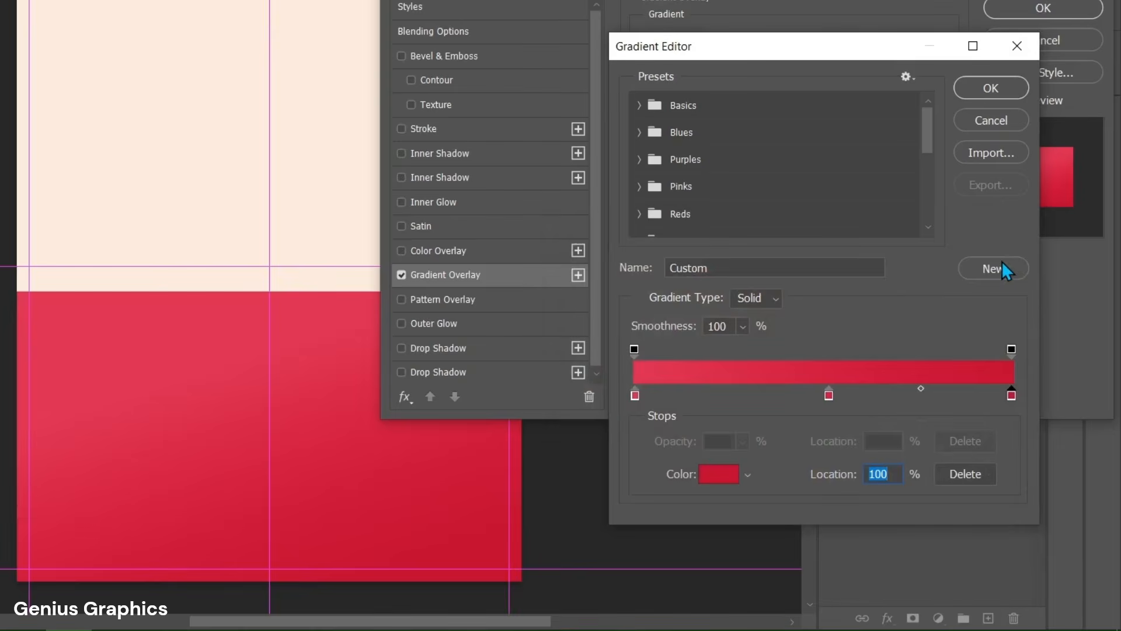
pyautogui.click(1003, 95)
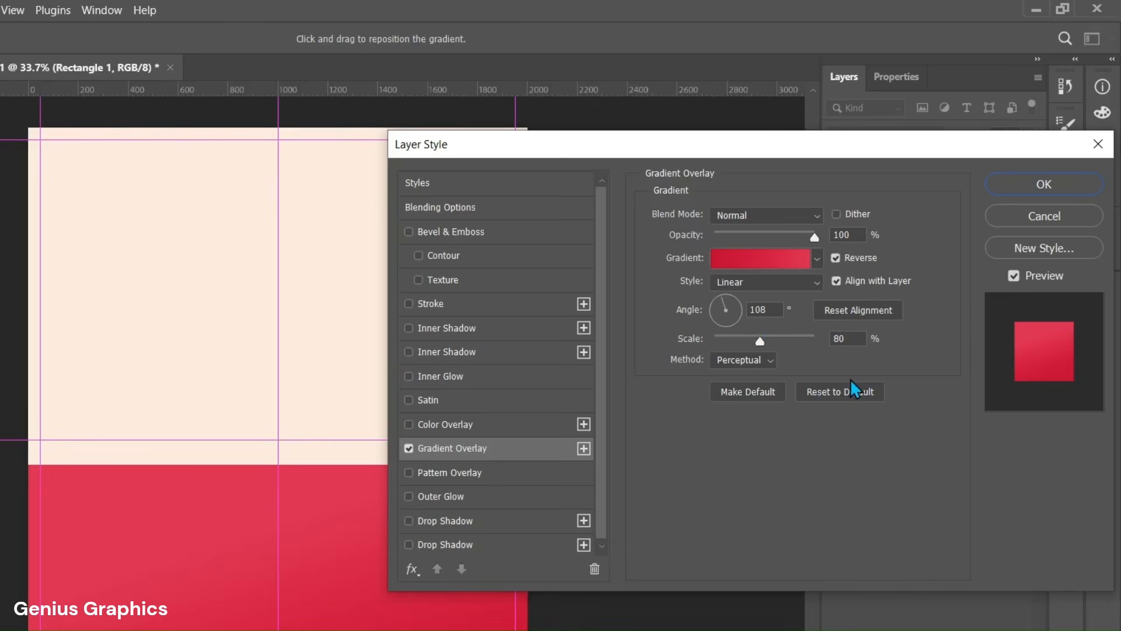
pyautogui.click(1034, 186)
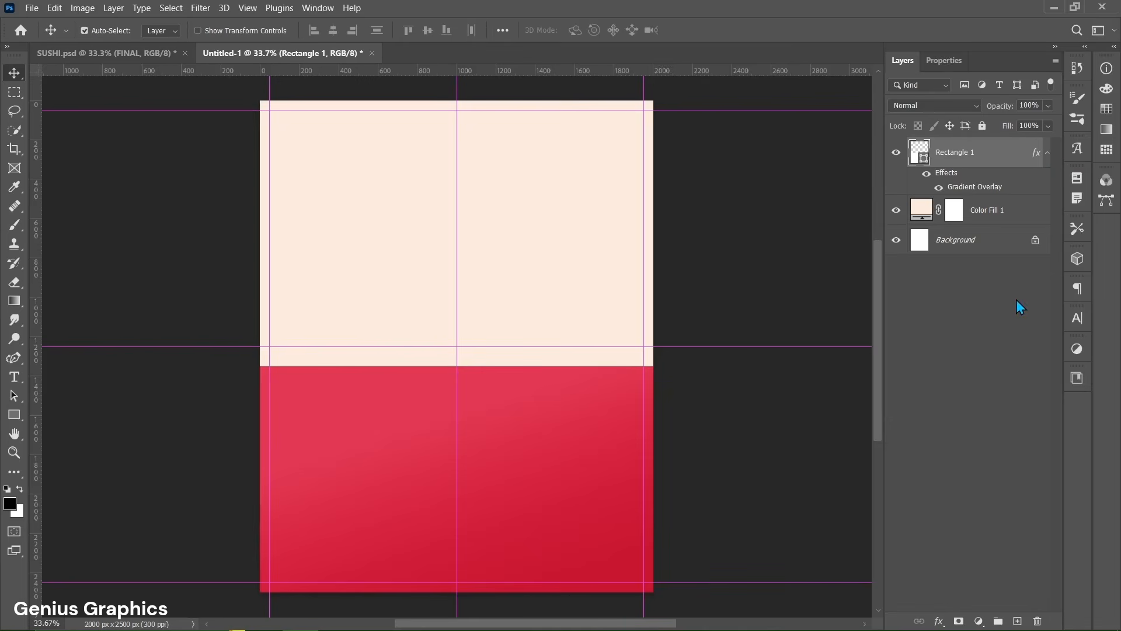
# Step: Place the BK OVERLAY pattern image as an embedded layer covering the whole canvas
pyautogui.click(31, 7)
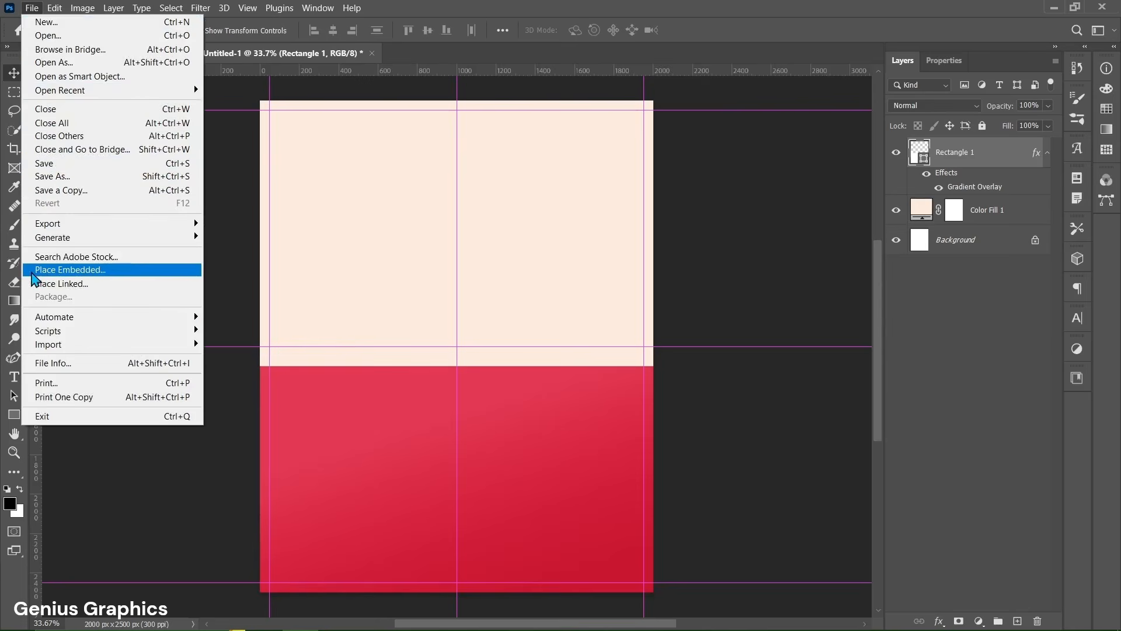
pyautogui.click(62, 272)
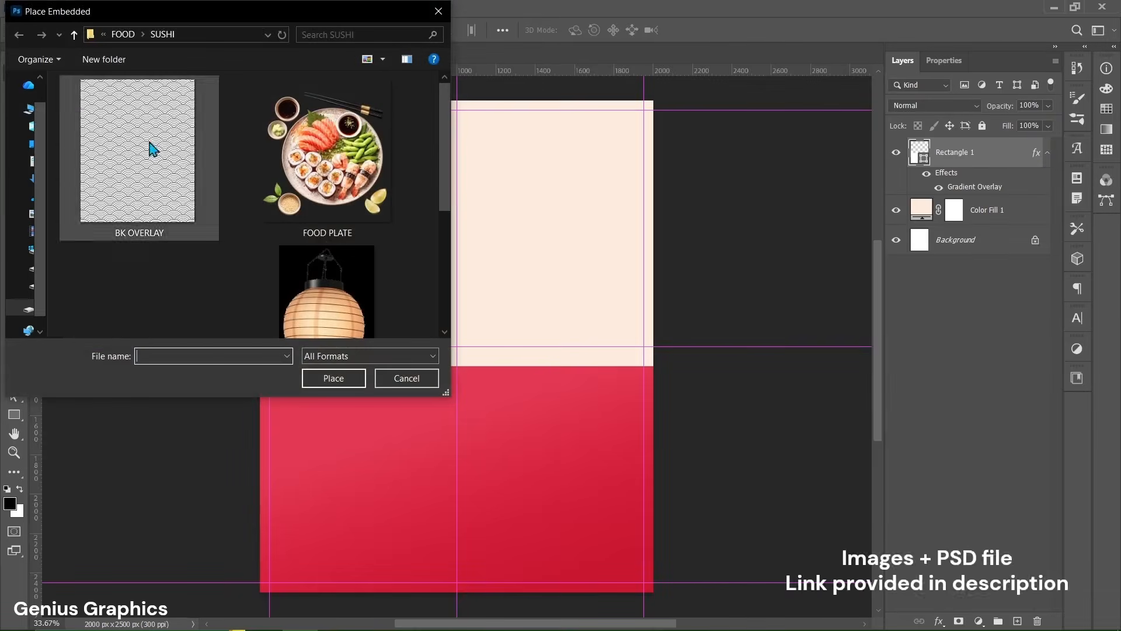
pyautogui.click(129, 168)
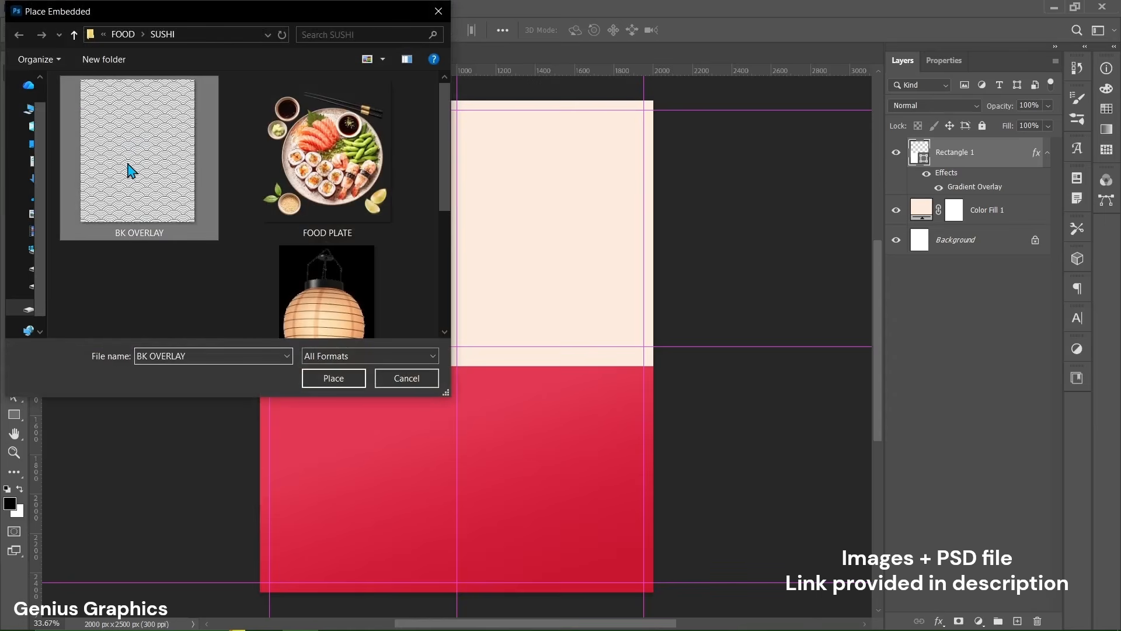
pyautogui.click(317, 375)
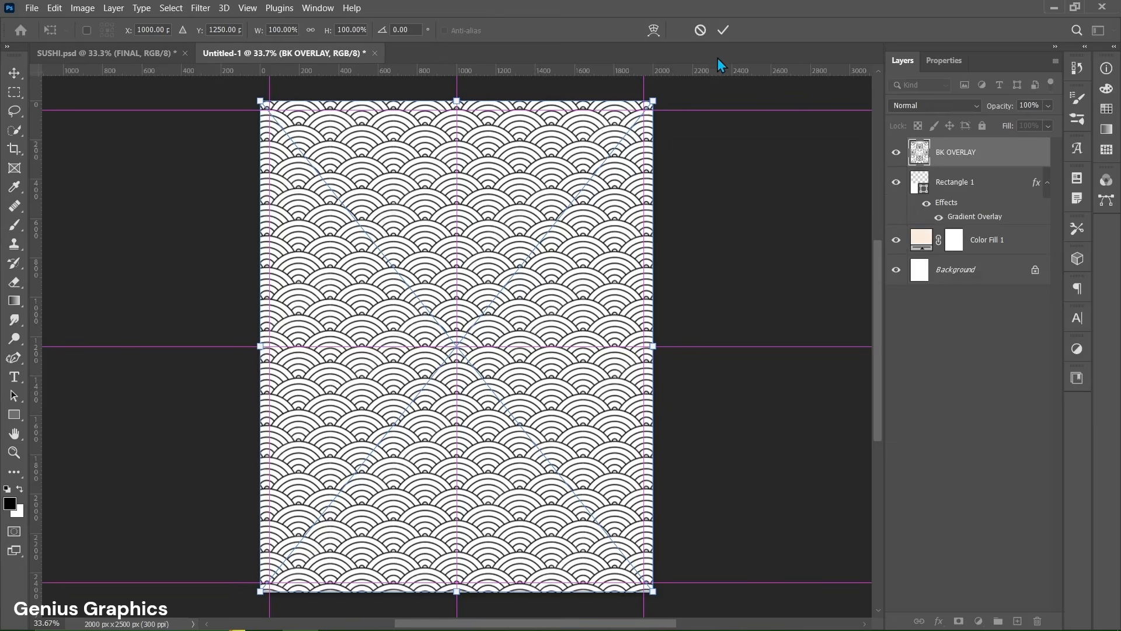
pyautogui.click(723, 30)
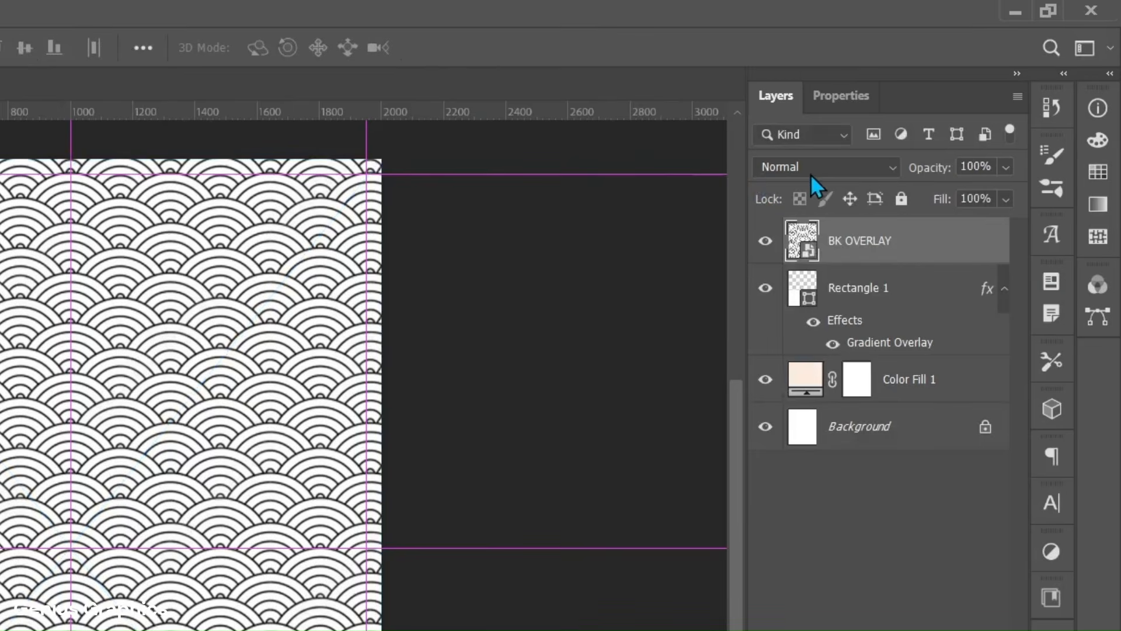
# Step: Set the BK OVERLAY layer's blend mode to Color Burn and its opacity to 80%
pyautogui.click(811, 174)
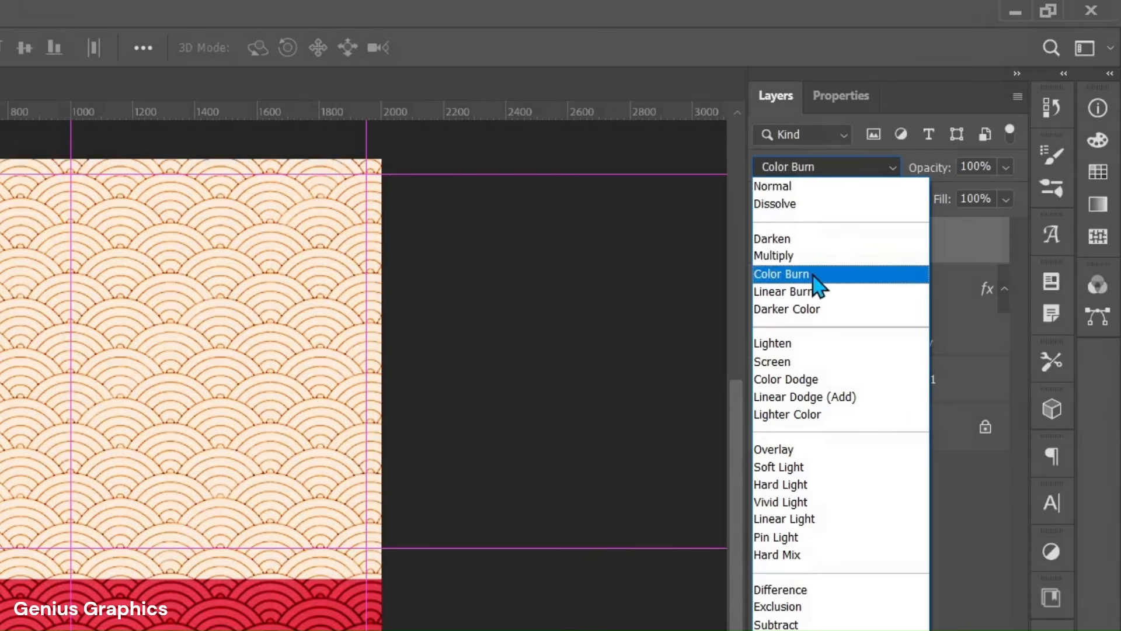
pyautogui.click(815, 279)
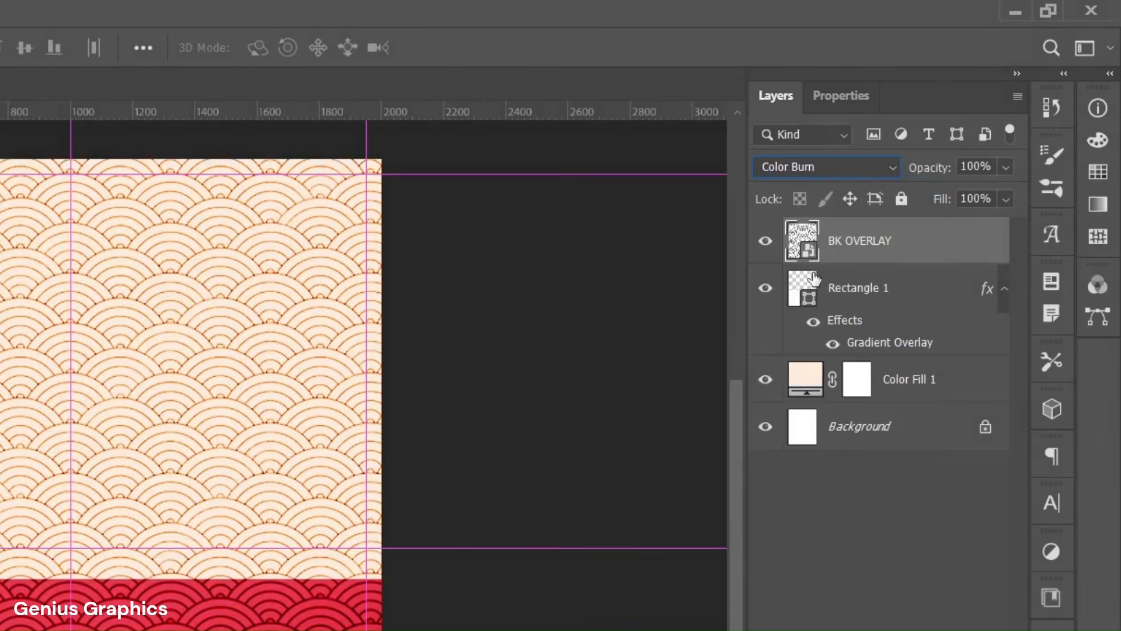
pyautogui.click(993, 168)
pyautogui.moveTo(993, 167); pyautogui.dragTo(962, 168)
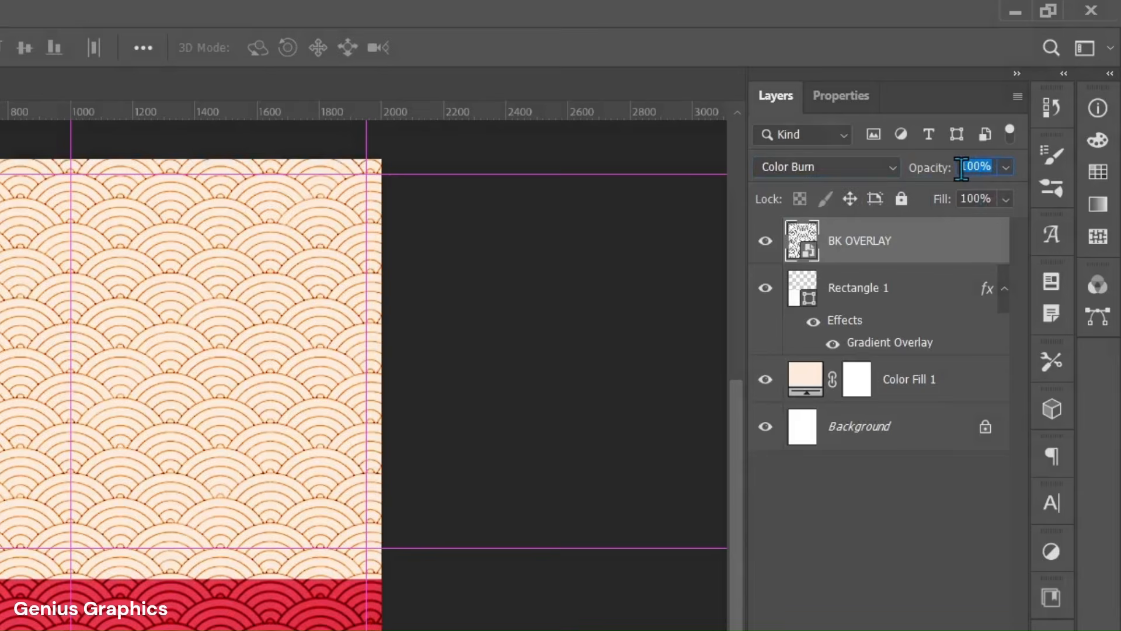
pyautogui.write('80')
pyautogui.press('Return')
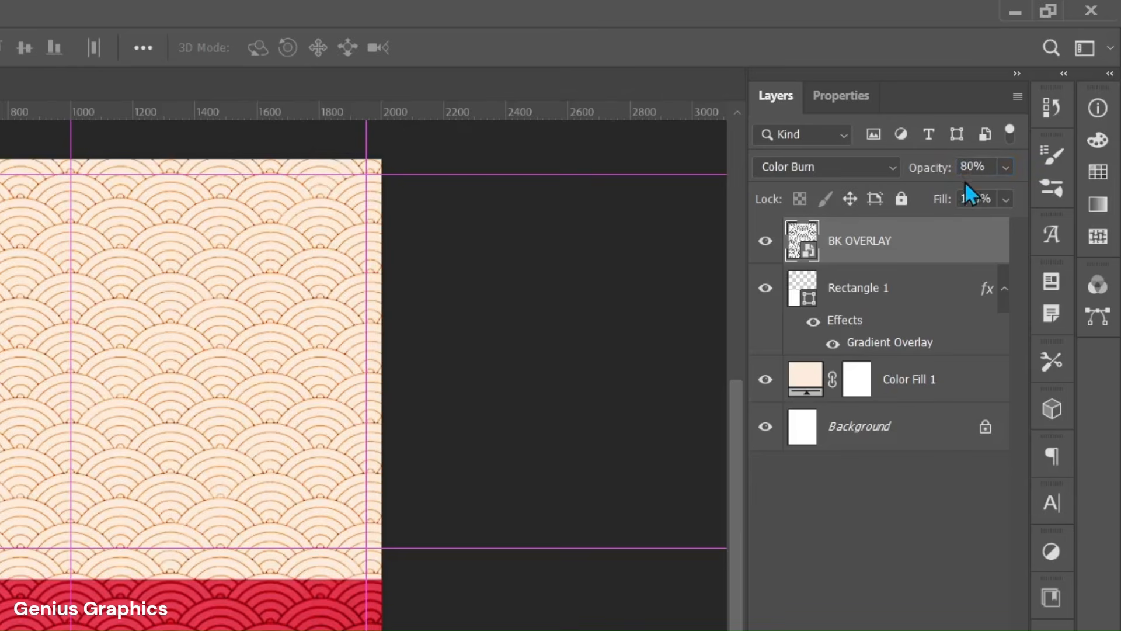
# Step: Set the BK OVERLAY layer's fill to 75%
pyautogui.click(993, 198)
pyautogui.moveTo(992, 199); pyautogui.dragTo(960, 200)
pyautogui.write('75')
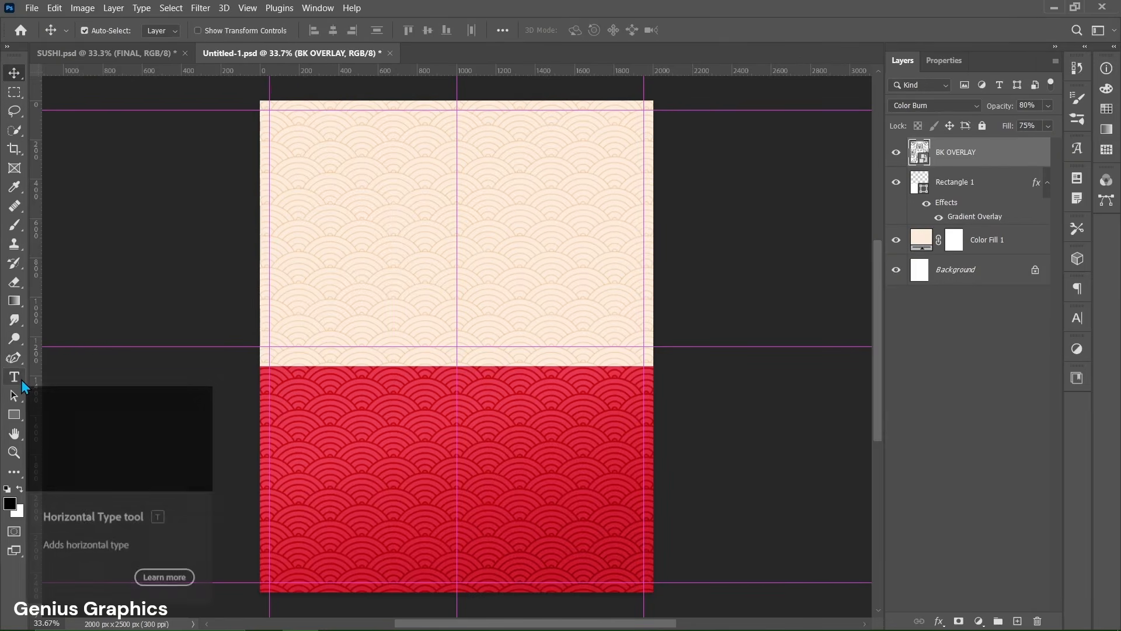
# Step: Add the title text SUSHI centered on the cream half in EslavaSolidW00-Regular, 135 pt, color #353535
pyautogui.click(16, 378)
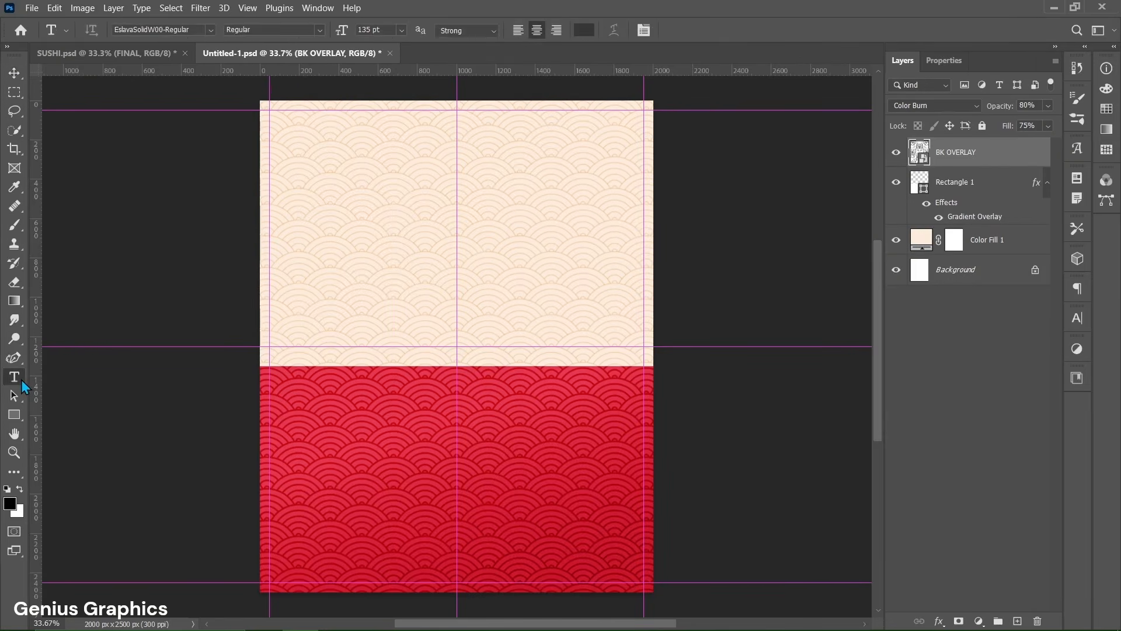
pyautogui.click(455, 246)
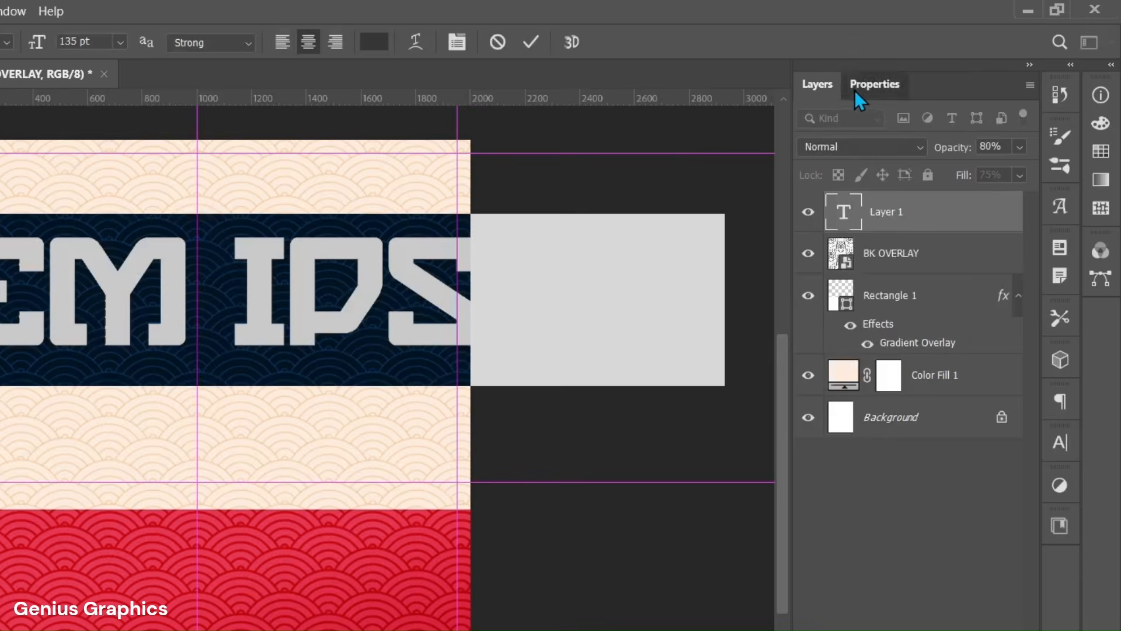
pyautogui.click(928, 65)
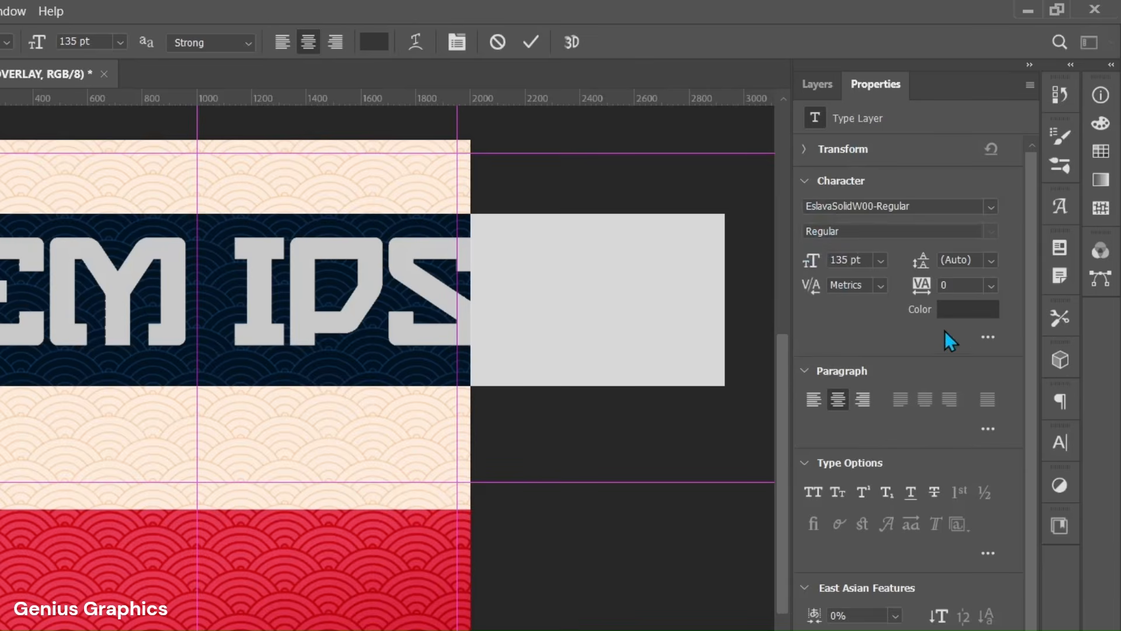
pyautogui.click(968, 321)
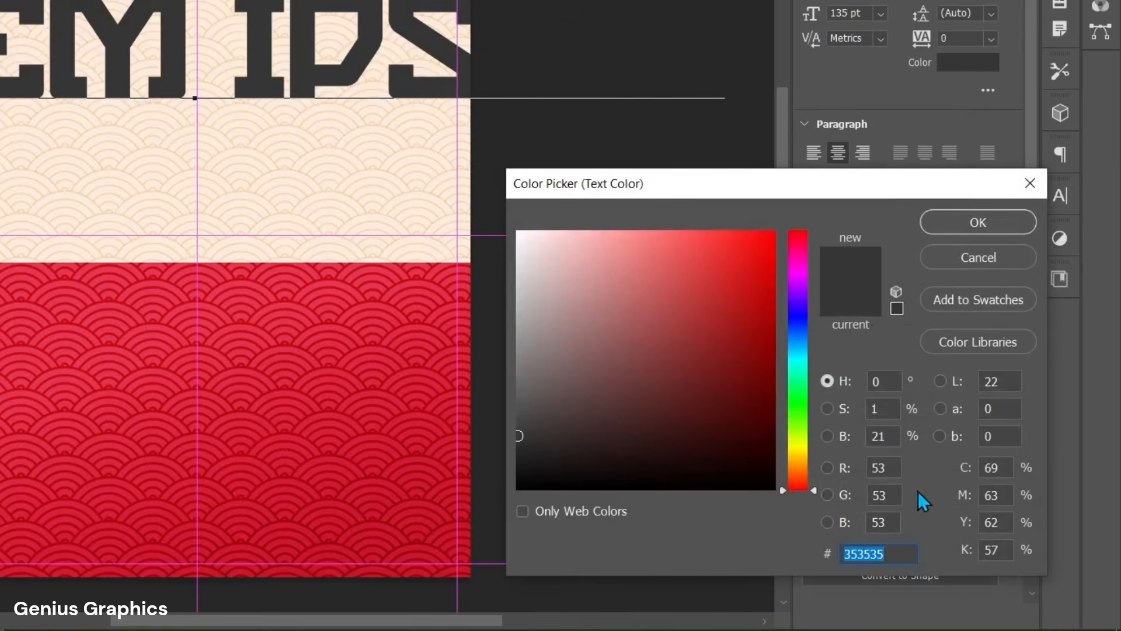
pyautogui.click(908, 553)
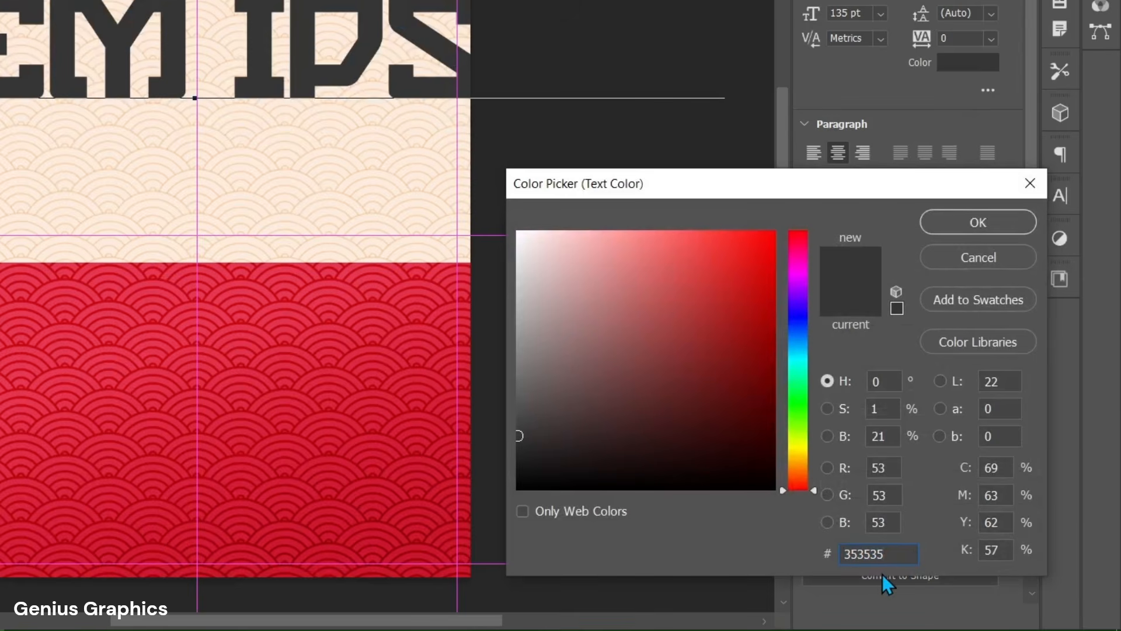
pyautogui.click(948, 227)
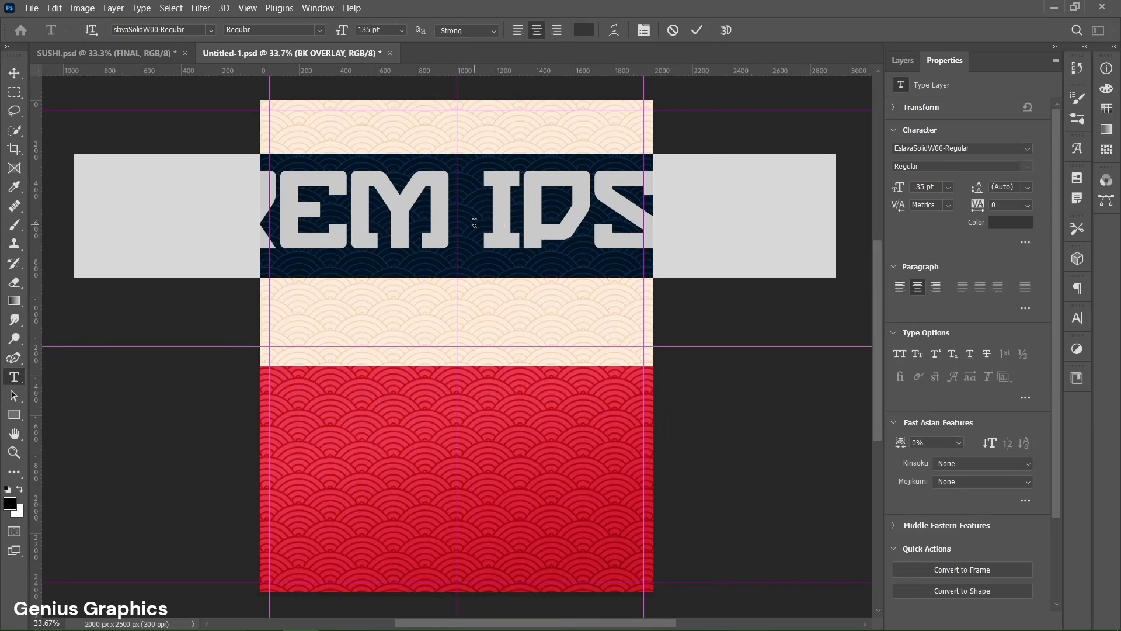
pyautogui.write('SUSHI')
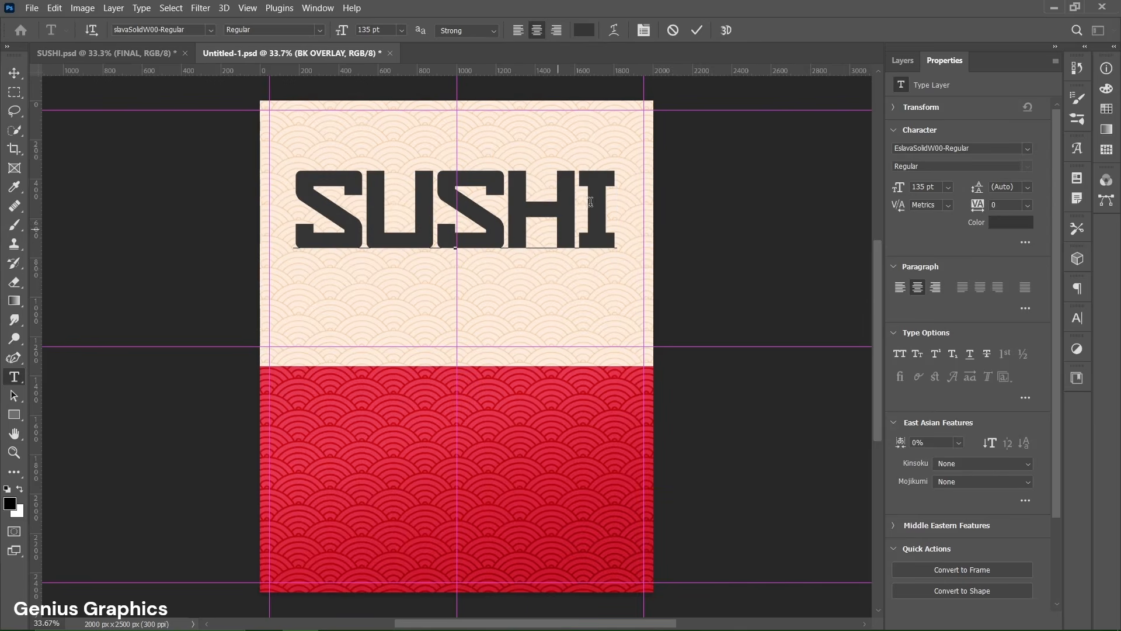
pyautogui.click(697, 30)
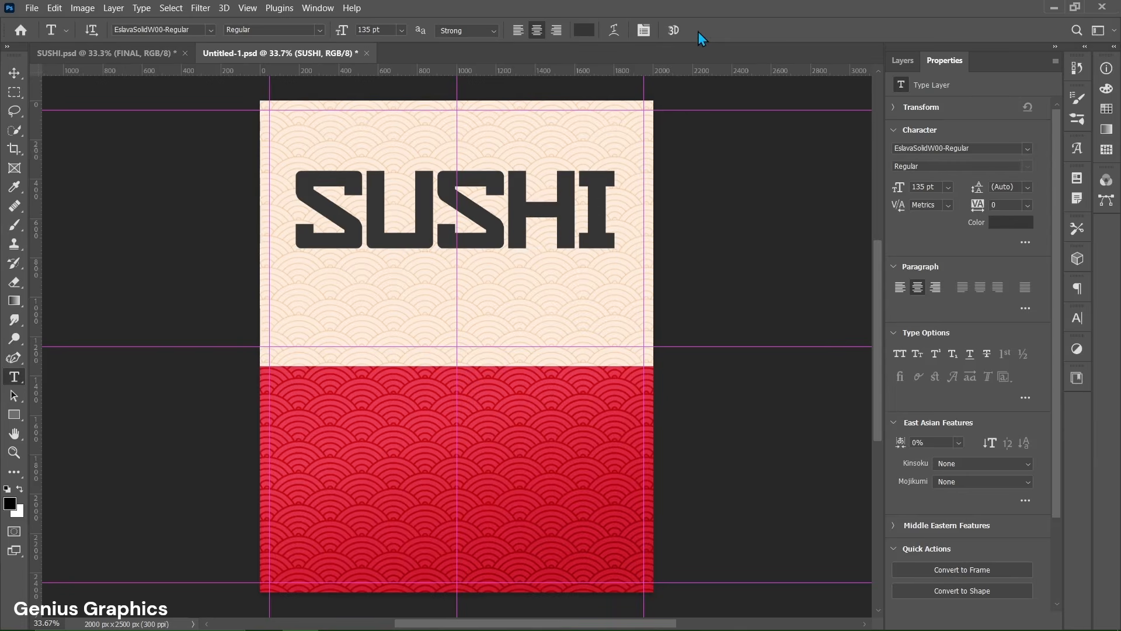
# Step: Lower the SUSHI title slightly within the cream half and place a duplicate on the red half, colored #fcecdd
pyautogui.press('v')
pyautogui.moveTo(472, 216); pyautogui.dragTo(479, 471)
pyautogui.doubleClick(475, 464)
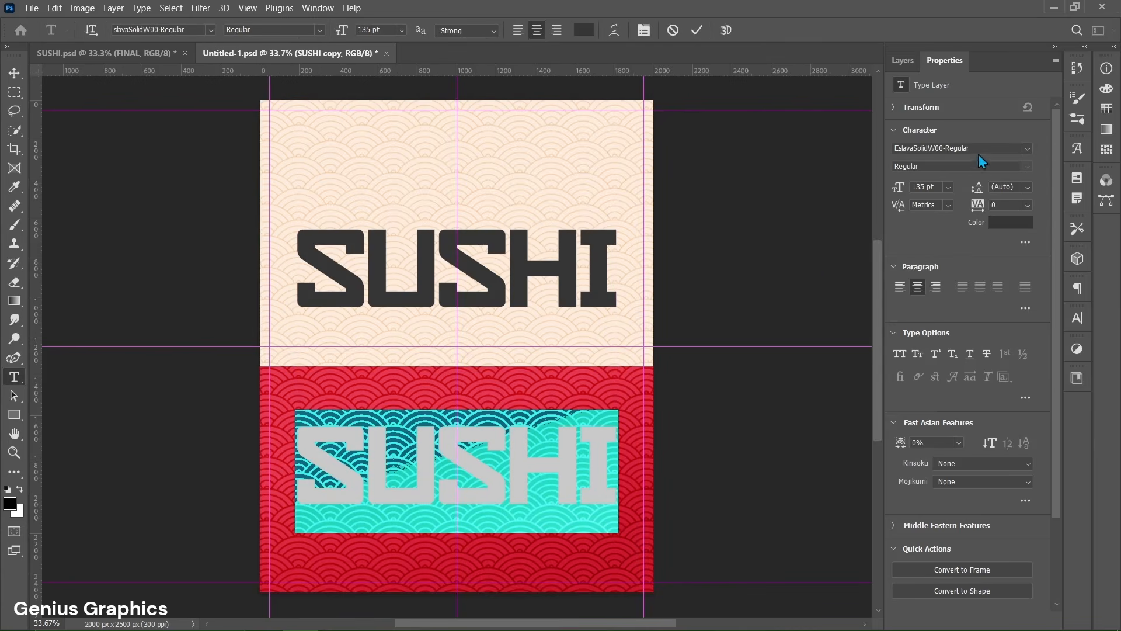
pyautogui.click(1010, 222)
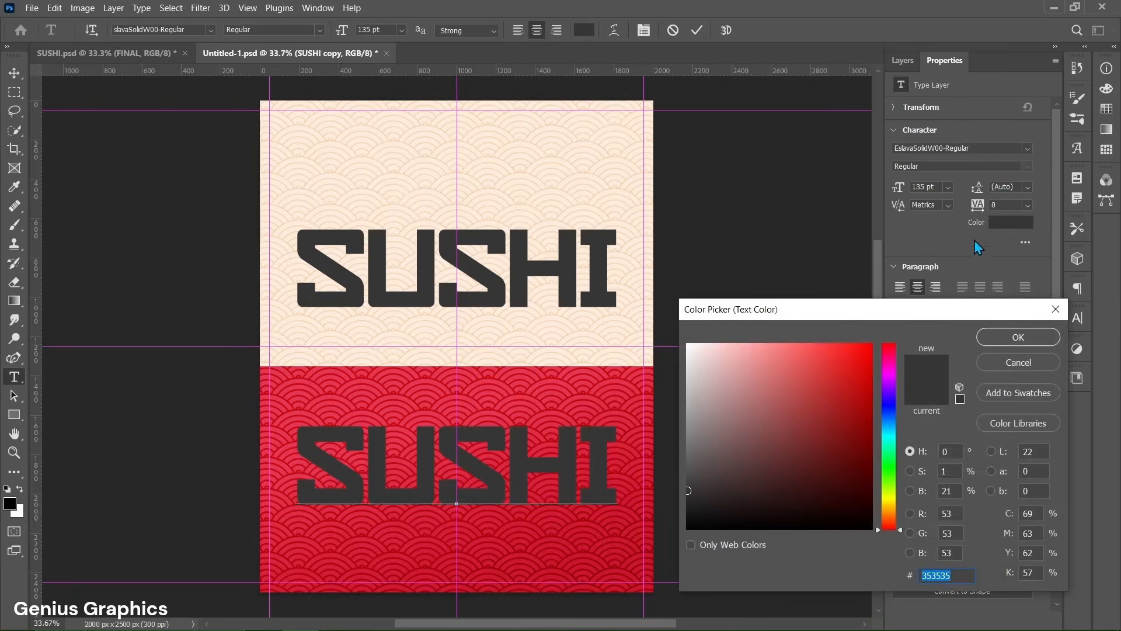
pyautogui.click(587, 335)
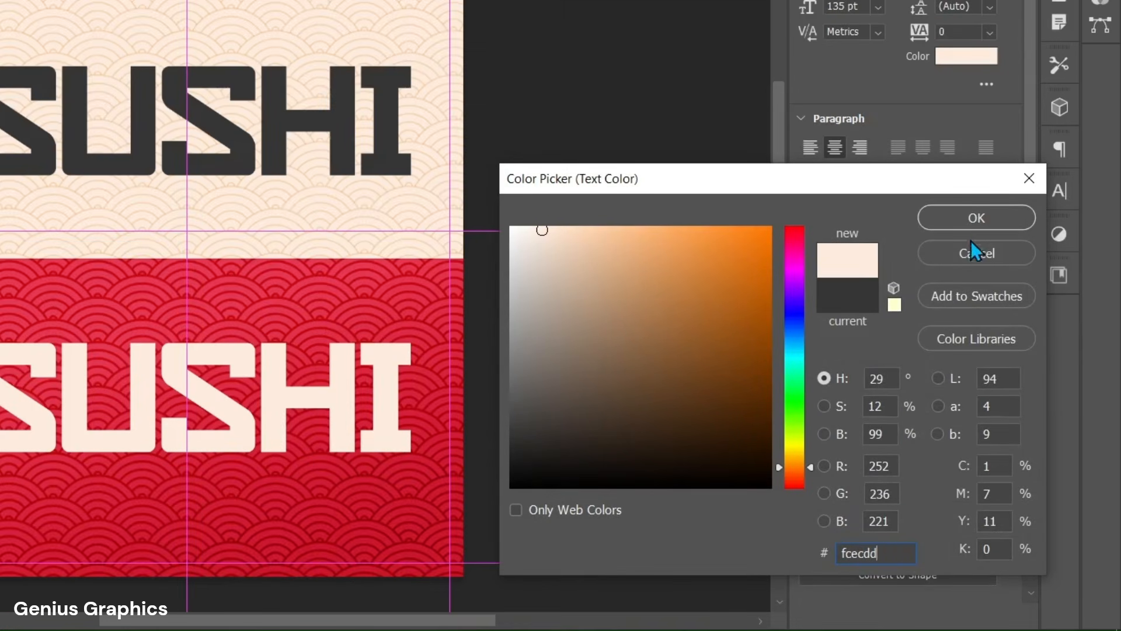
pyautogui.click(974, 223)
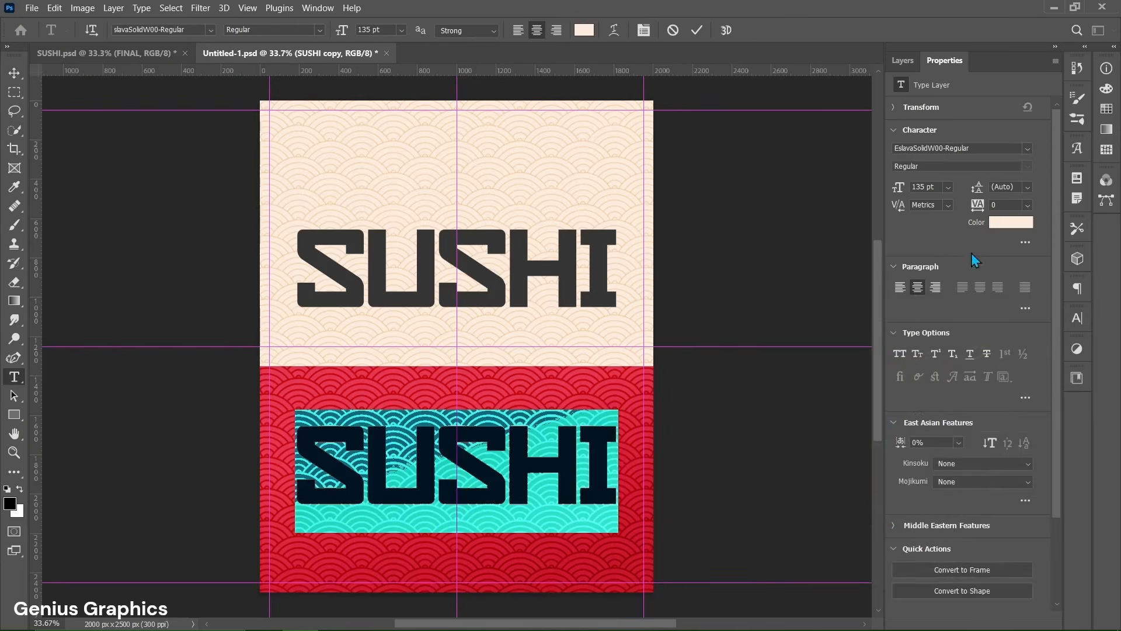
# Step: Group the two SUSHI text layers and name the group SUSHI
pyautogui.click(910, 63)
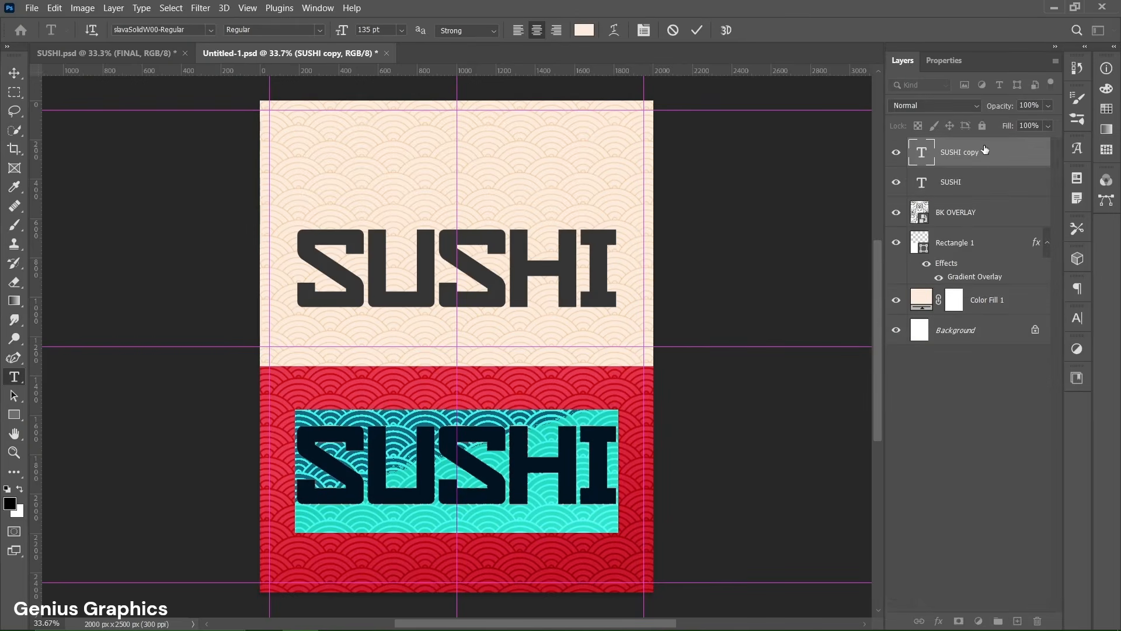
pyautogui.click(995, 158)
pyautogui.press('v')
pyautogui.keyDown('ctrl'); pyautogui.click(993, 184); pyautogui.keyUp('ctrl')
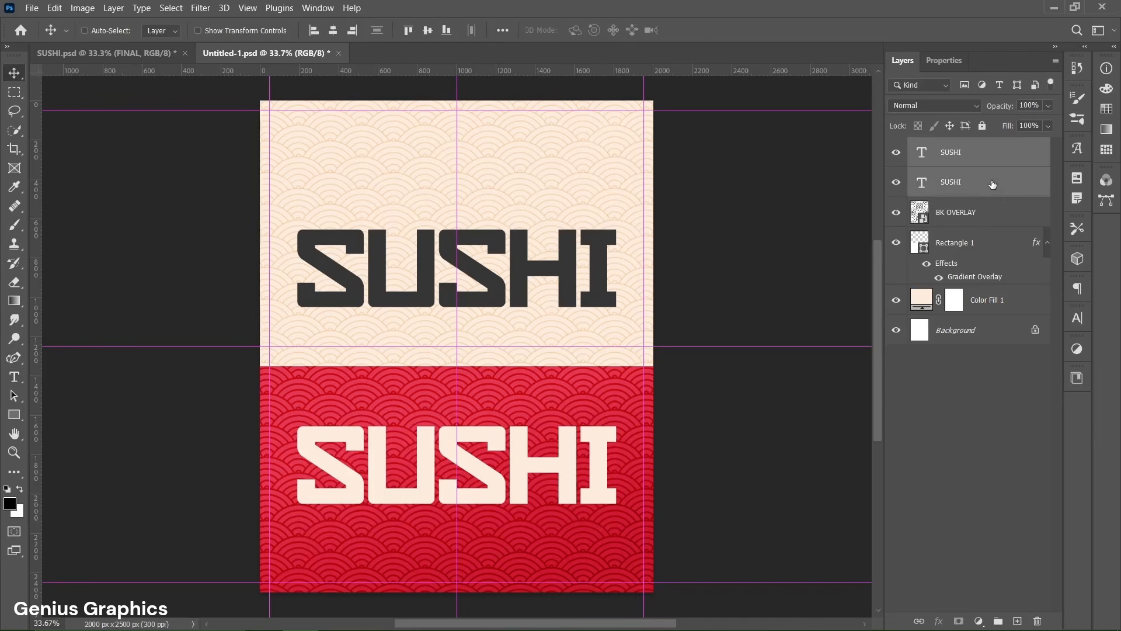
pyautogui.click(997, 619)
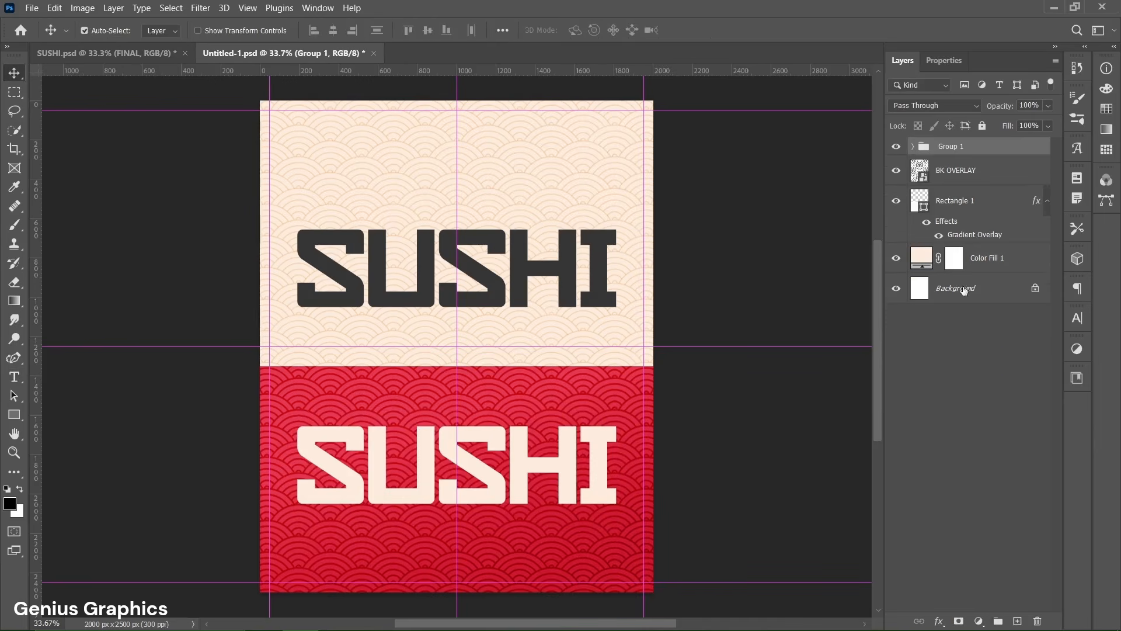
pyautogui.doubleClick(942, 151)
pyautogui.write('SUSHI')
pyautogui.press('Return')
# Step: Add the text BETTER in KAWARA, 70 pt, centered just above the dark SUSHI title
pyautogui.press('t')
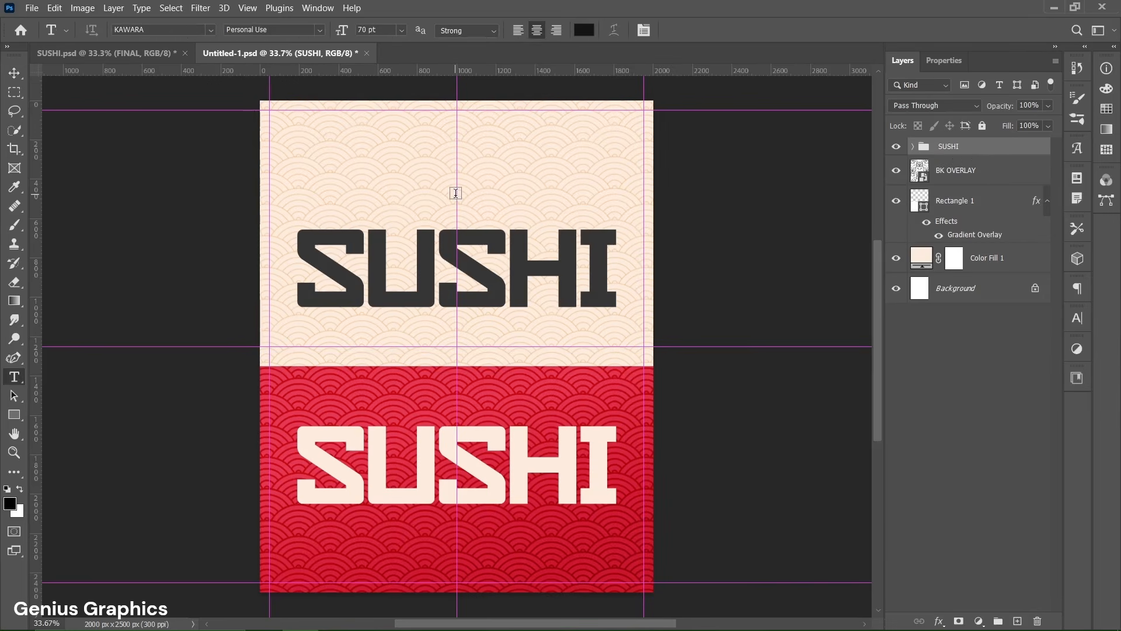
pyautogui.click(456, 193)
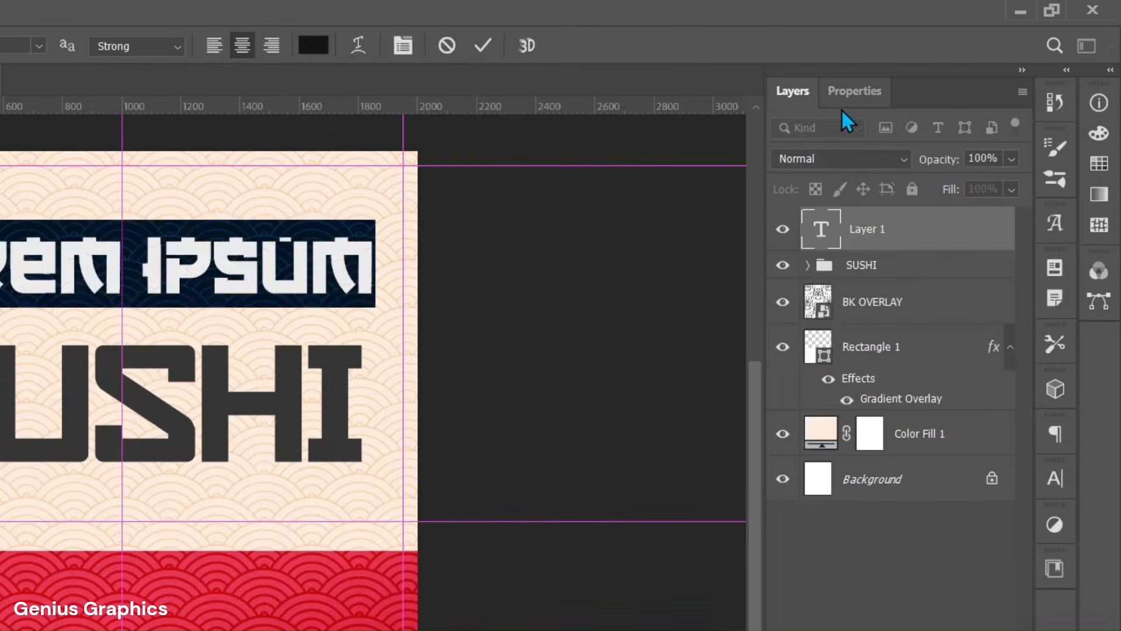
pyautogui.click(942, 62)
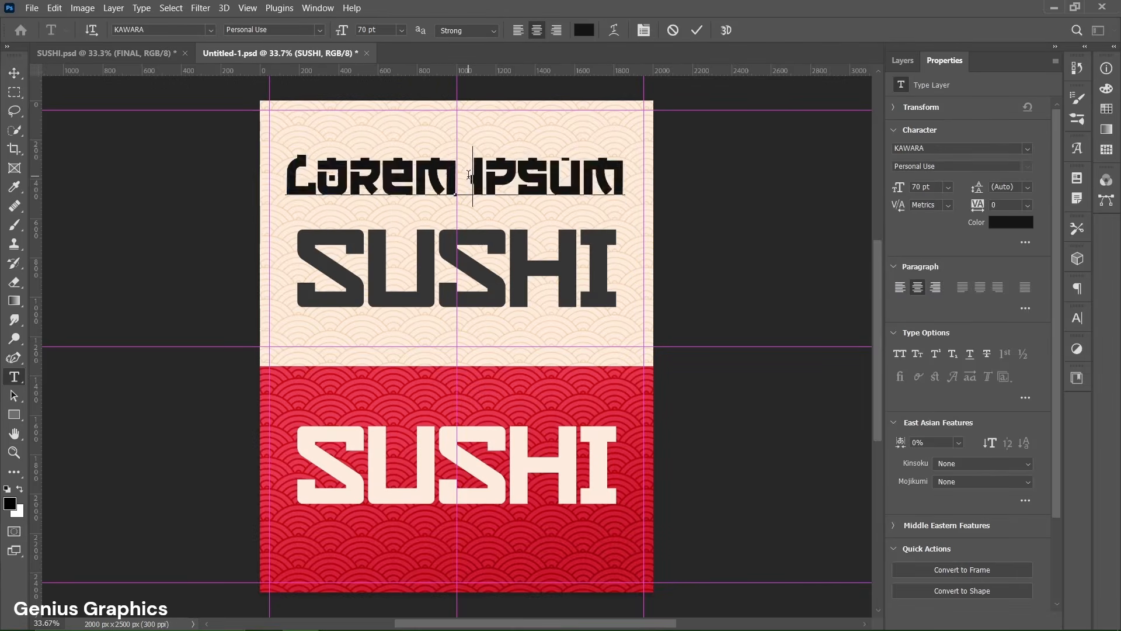
pyautogui.write('BETTER')
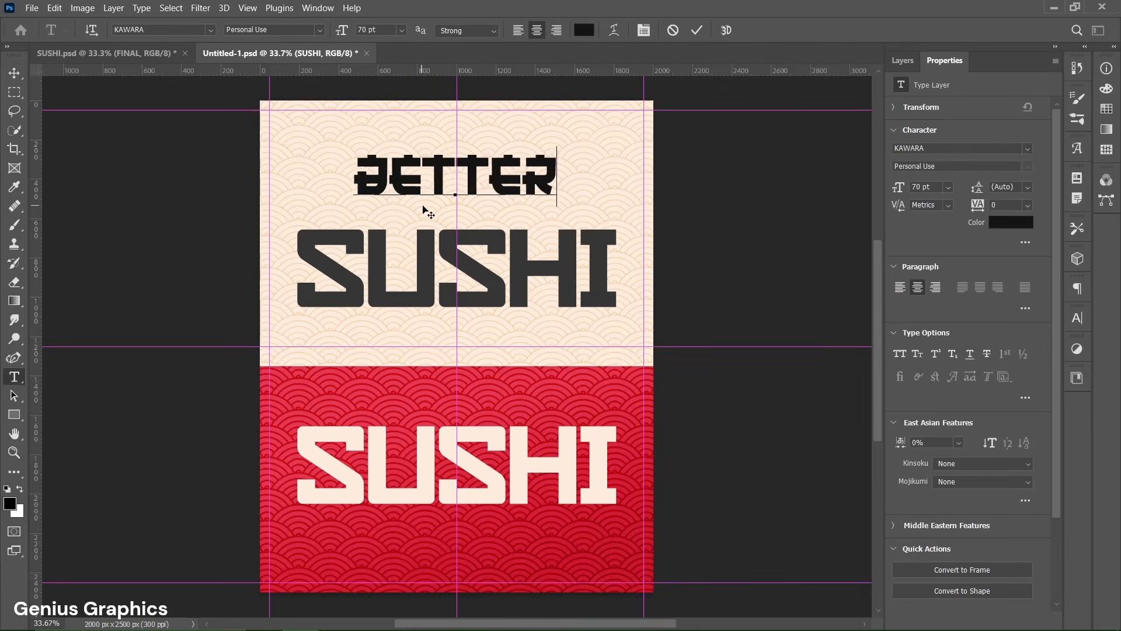
pyautogui.click(699, 37)
pyautogui.press('v')
pyautogui.moveTo(471, 189); pyautogui.dragTo(474, 205)
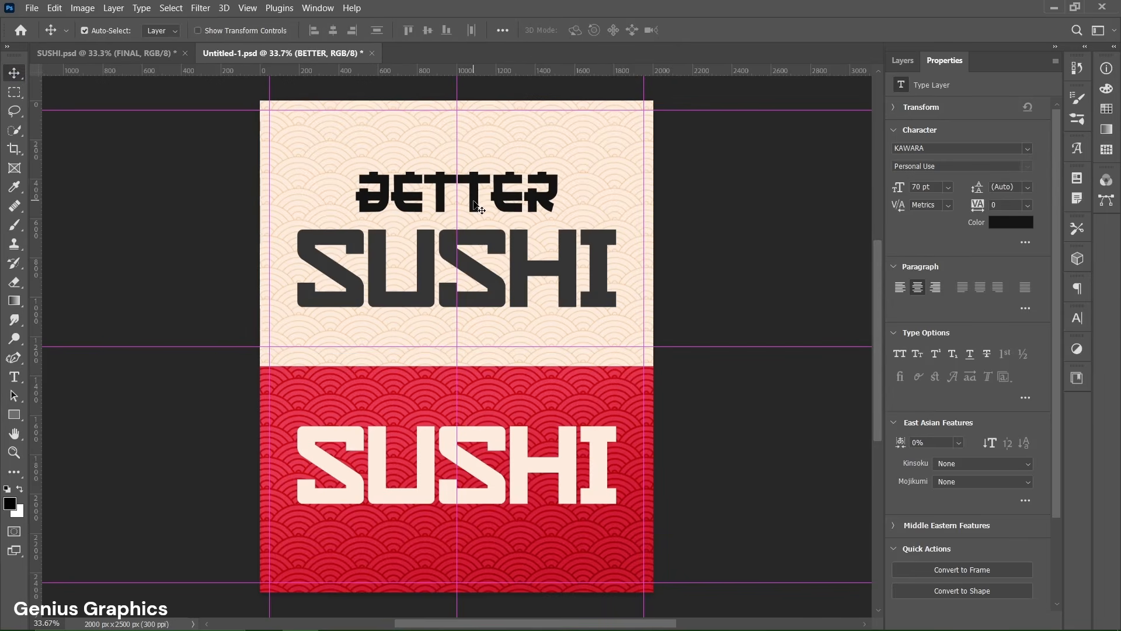
# Step: Apply a reversed linear red gradient overlay to the BETTER layer at 95° angle and 75% scale, and collapse its effects list
pyautogui.click(902, 61)
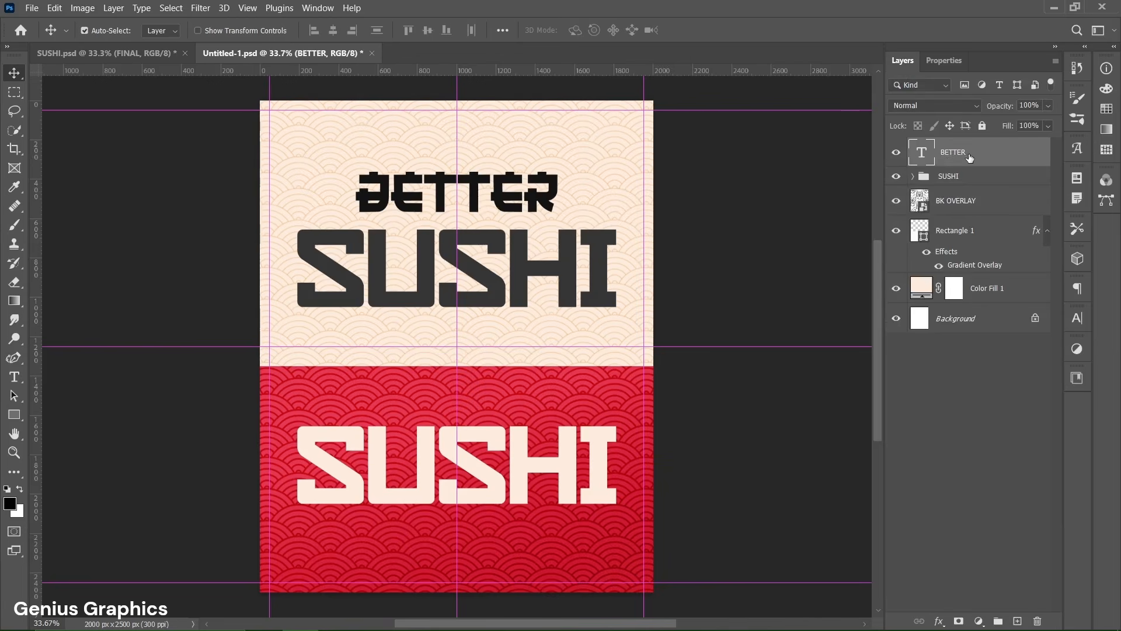
pyautogui.doubleClick(1011, 159)
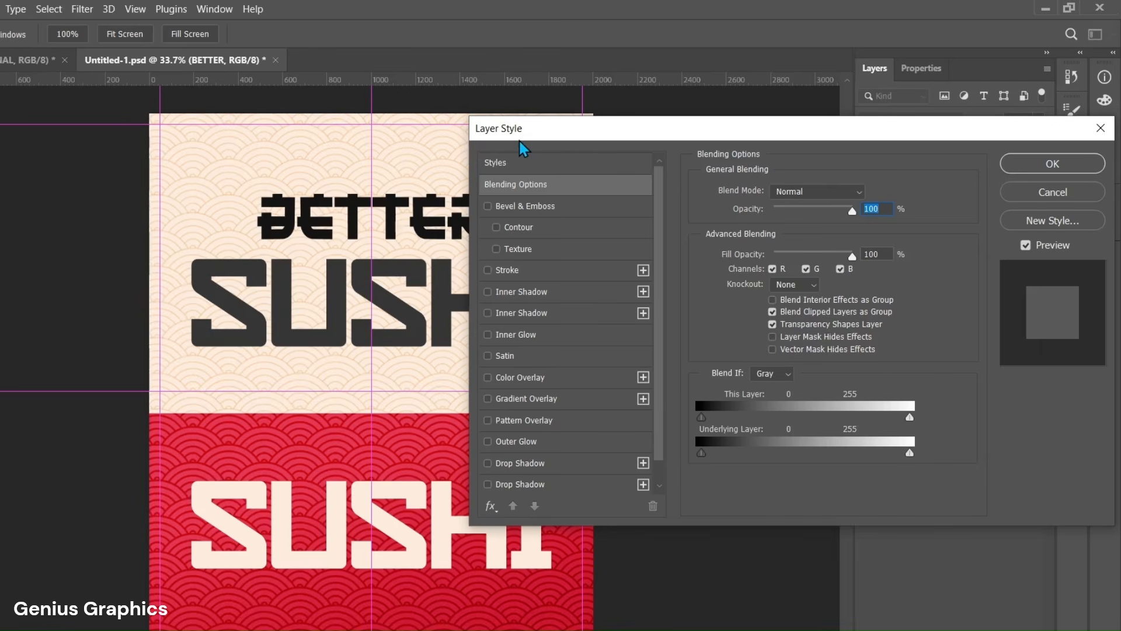
pyautogui.click(522, 399)
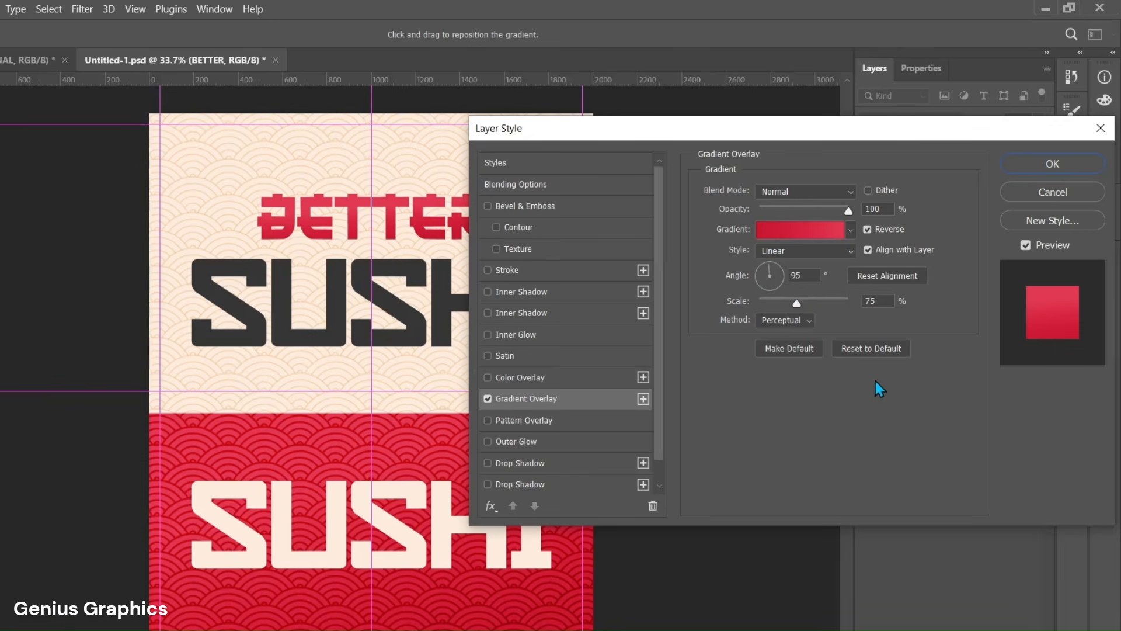
pyautogui.click(1043, 166)
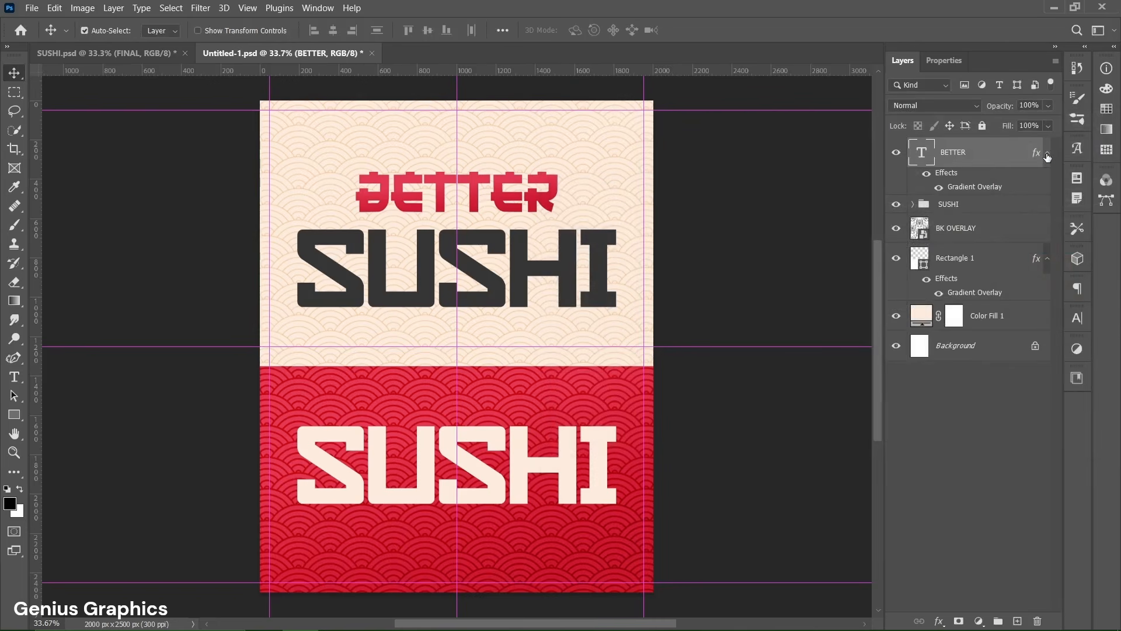
pyautogui.click(1047, 154)
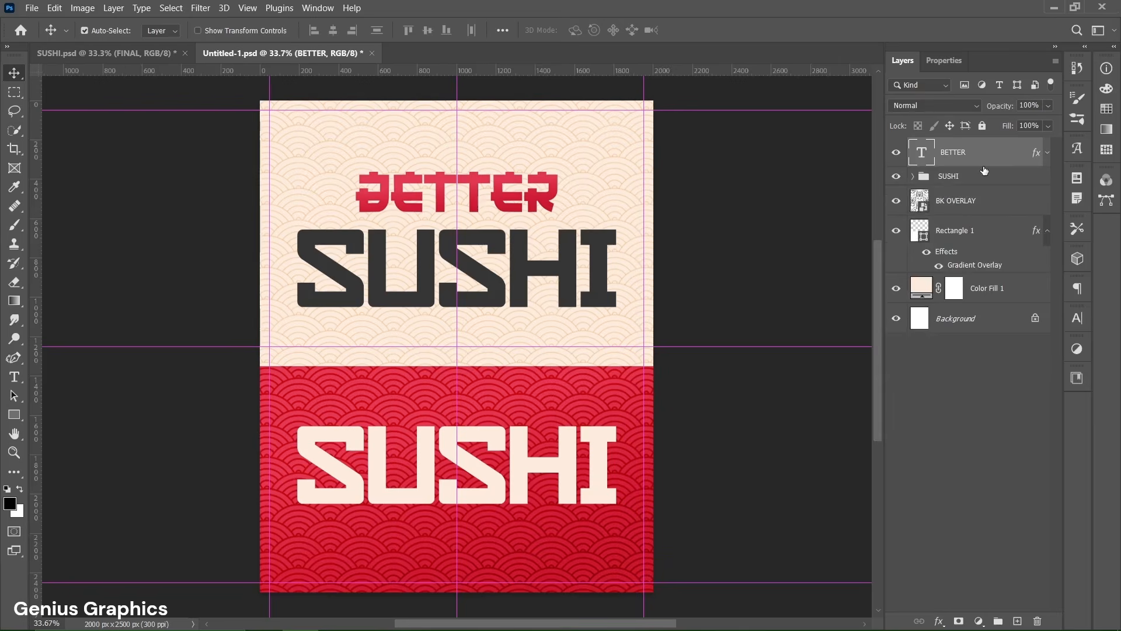
# Step: Add the tagline FRESH AND FLAVOR IN EVERY PIECE centered below the cream SUSHI title in KAWARA, 18 pt, color #fcecdd
pyautogui.press('t')
pyautogui.click(455, 534)
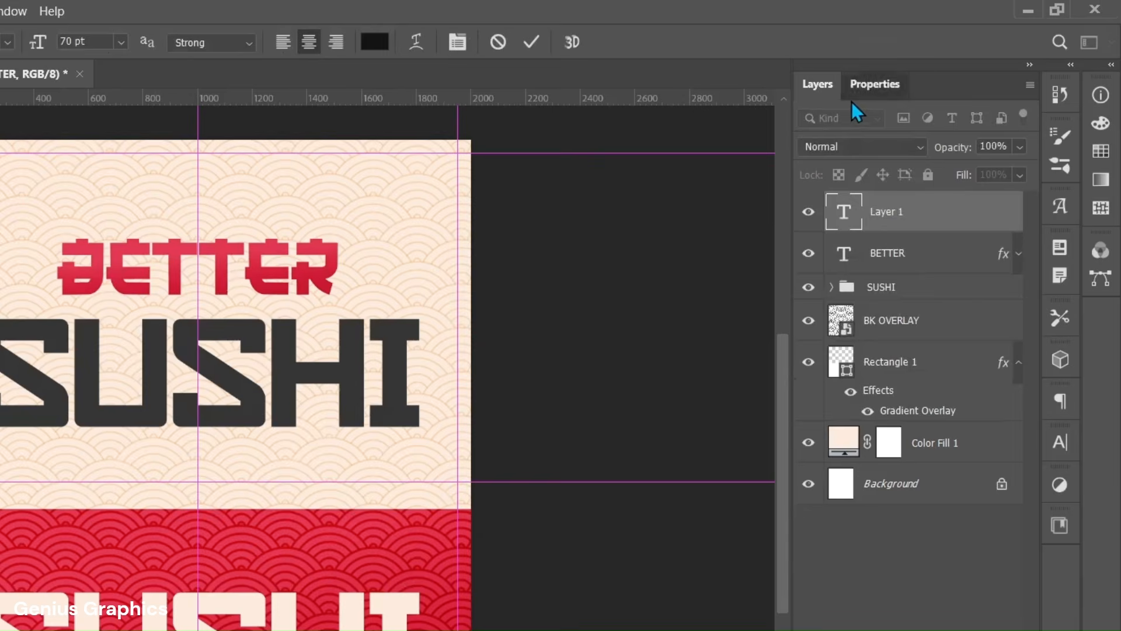
pyautogui.click(929, 65)
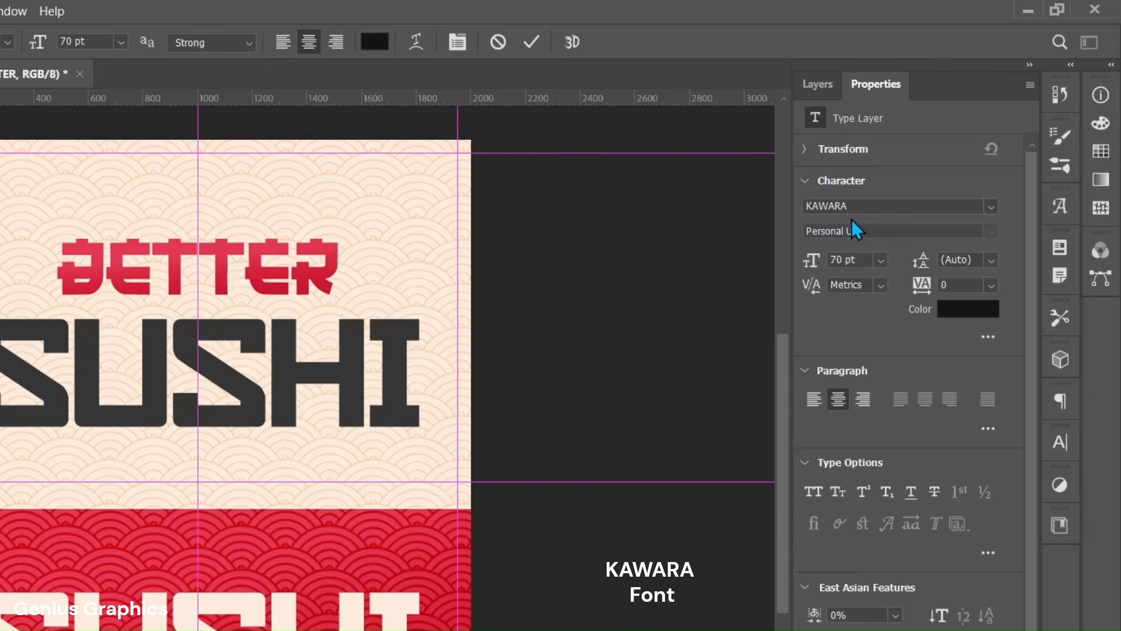
pyautogui.click(879, 264)
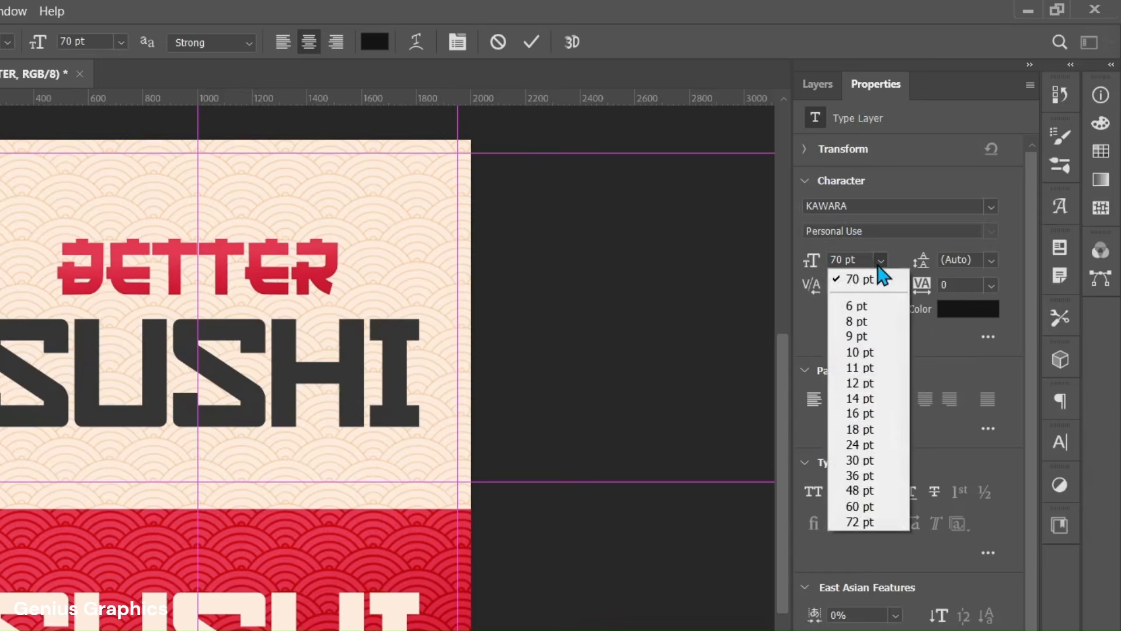
pyautogui.click(874, 432)
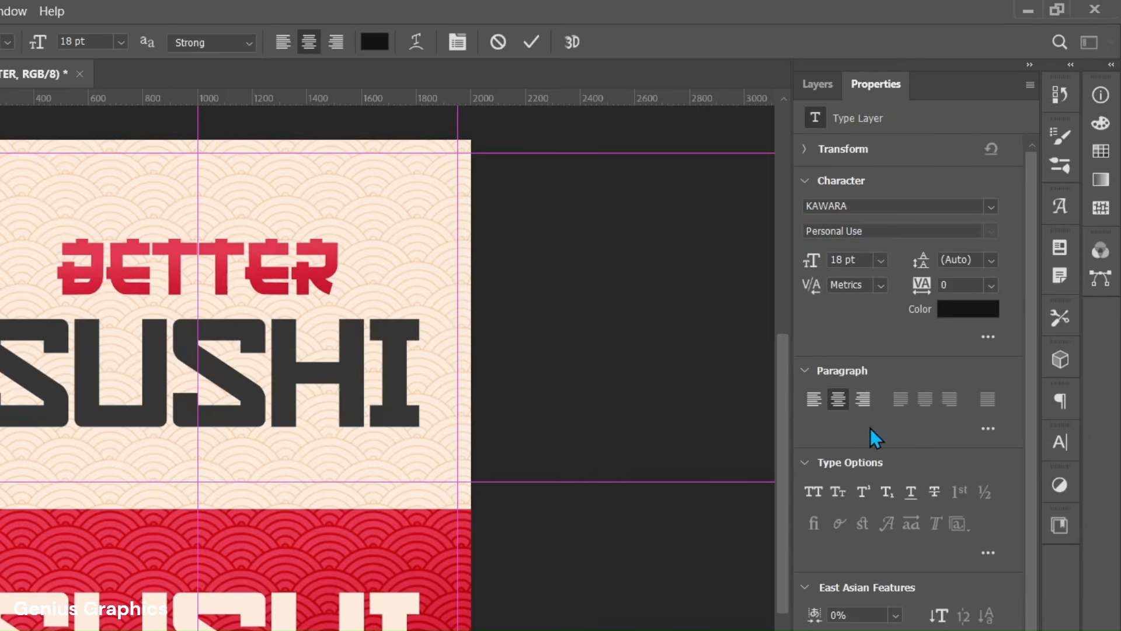
pyautogui.click(969, 319)
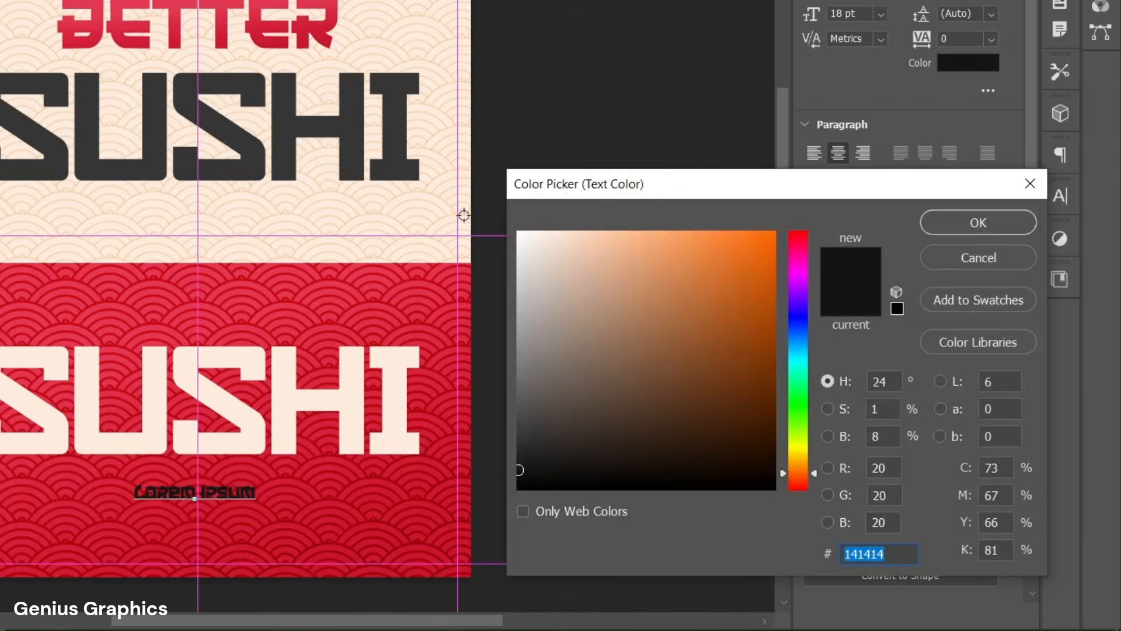
pyautogui.click(357, 380)
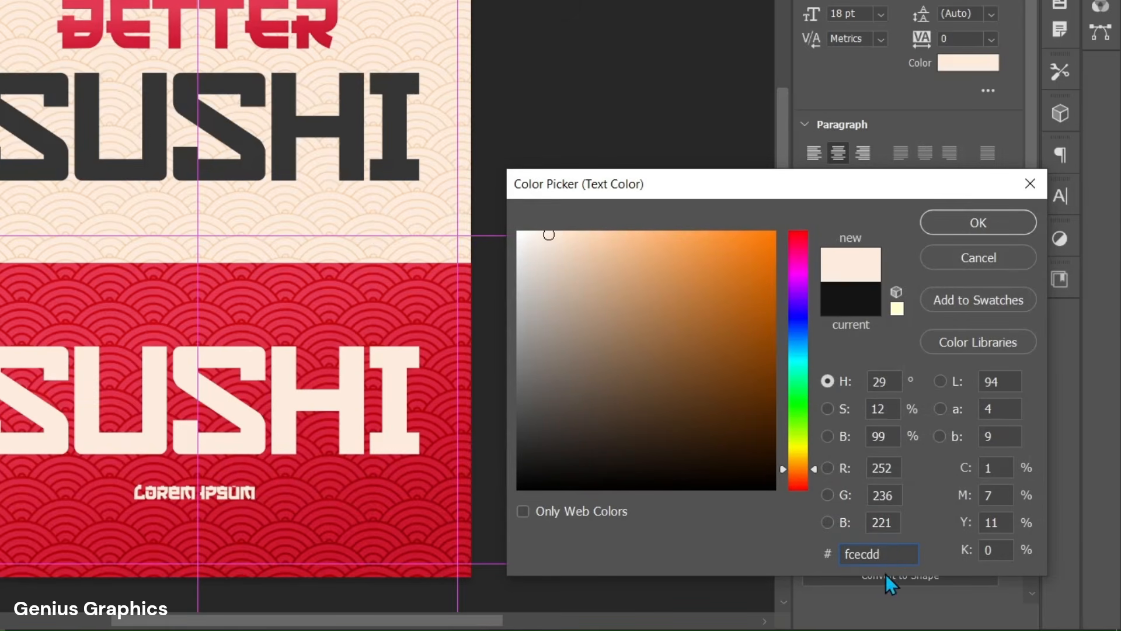
pyautogui.click(998, 227)
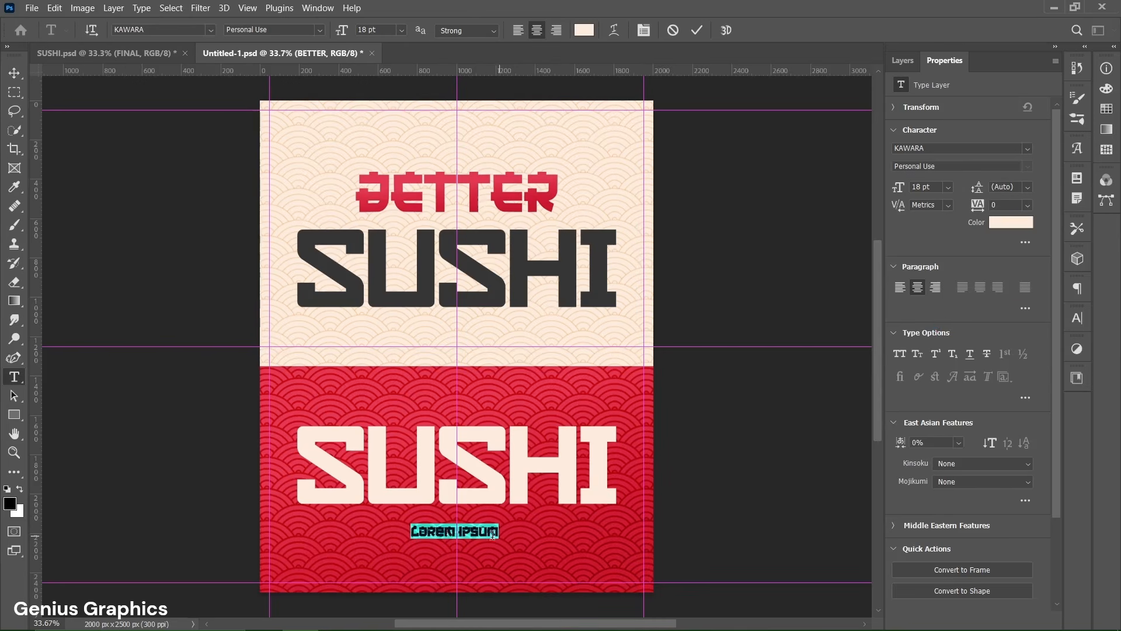
pyautogui.write('FRESH')
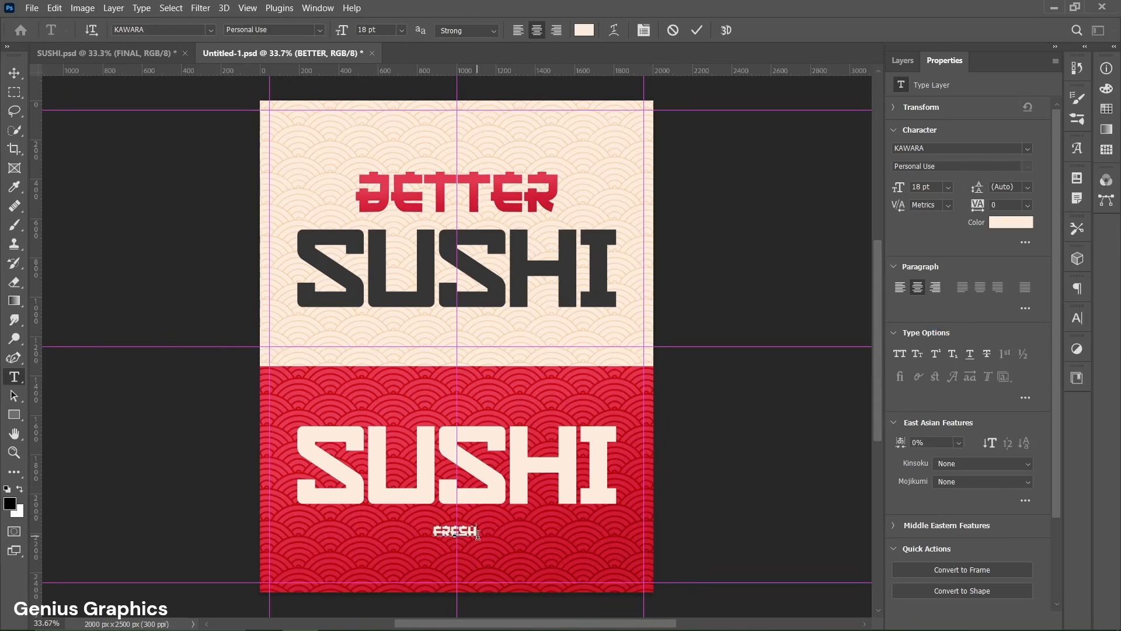
pyautogui.write(' AND FLAVOR IN EVERY PI')
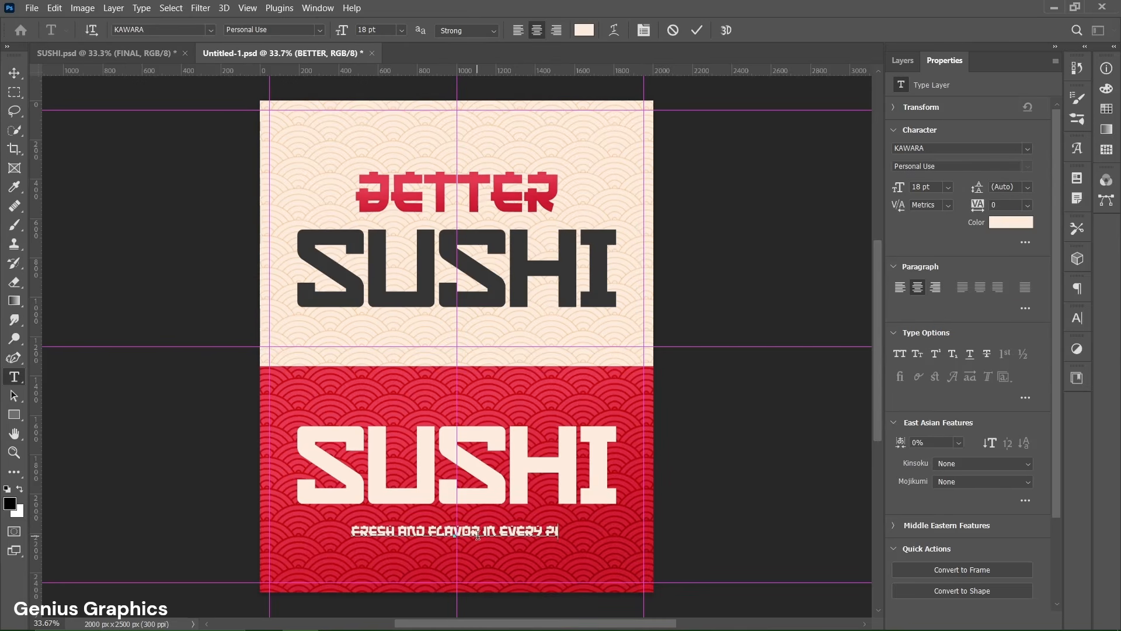
pyautogui.write('ECE')
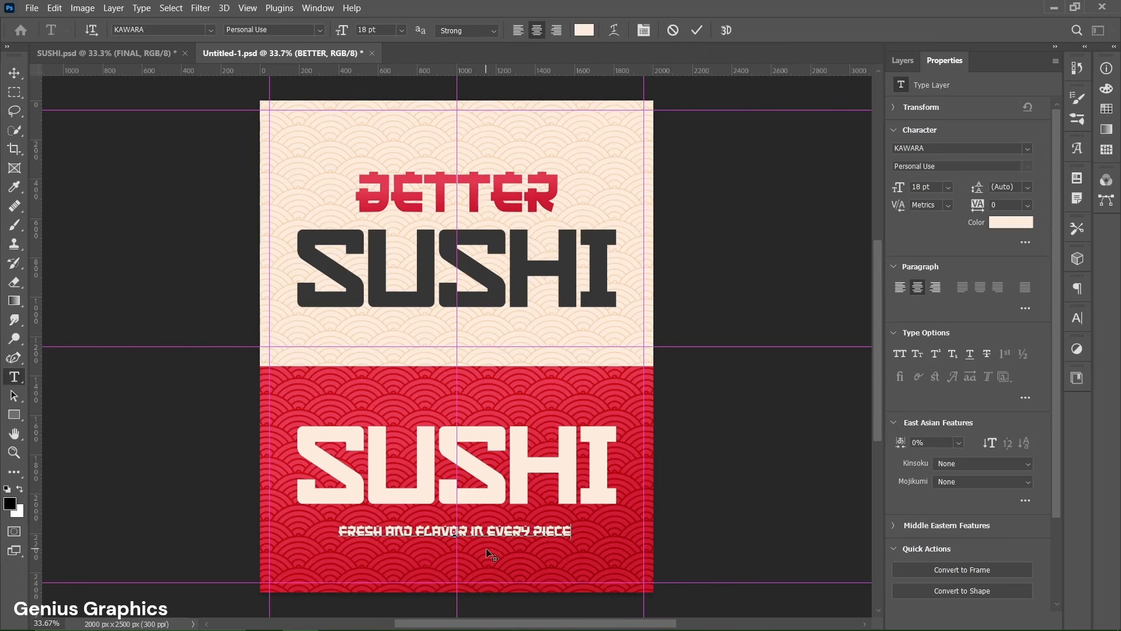
# Step: Commit the tagline text and nudge it slightly up and sideways to center it below the cream SUSHI title
pyautogui.click(696, 30)
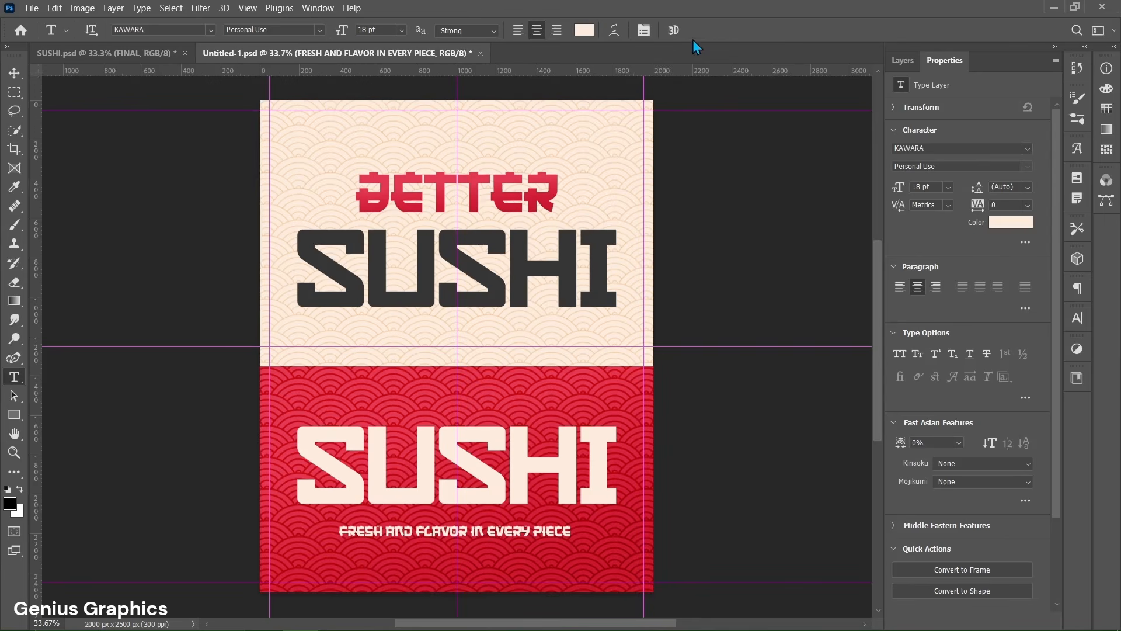
pyautogui.click(894, 62)
pyautogui.press('v')
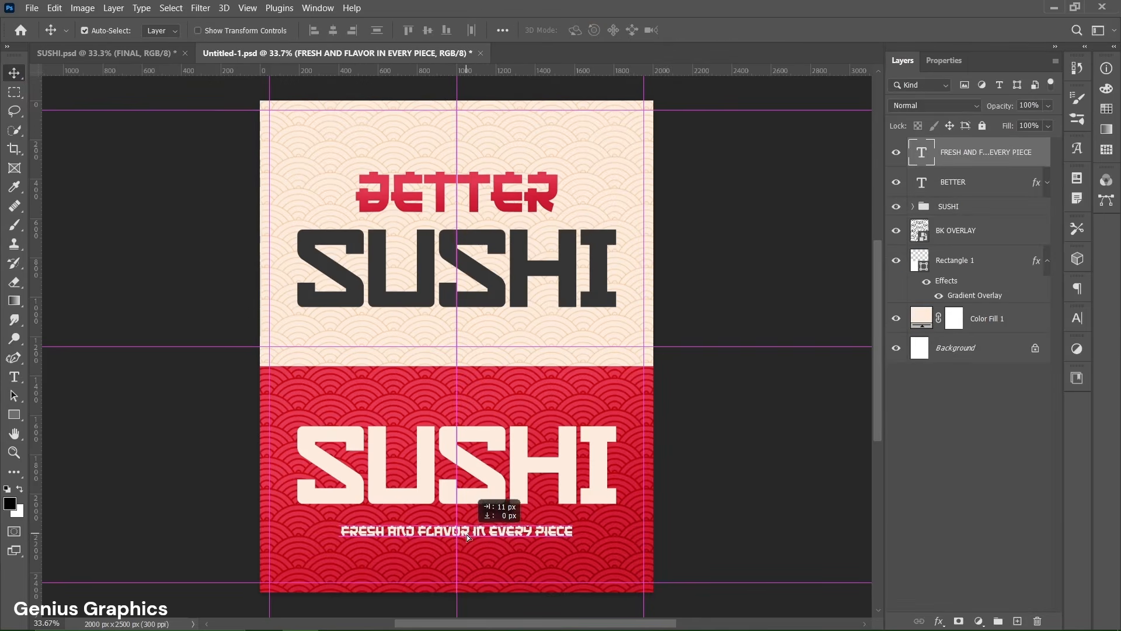
pyautogui.moveTo(467, 534); pyautogui.dragTo(468, 529)
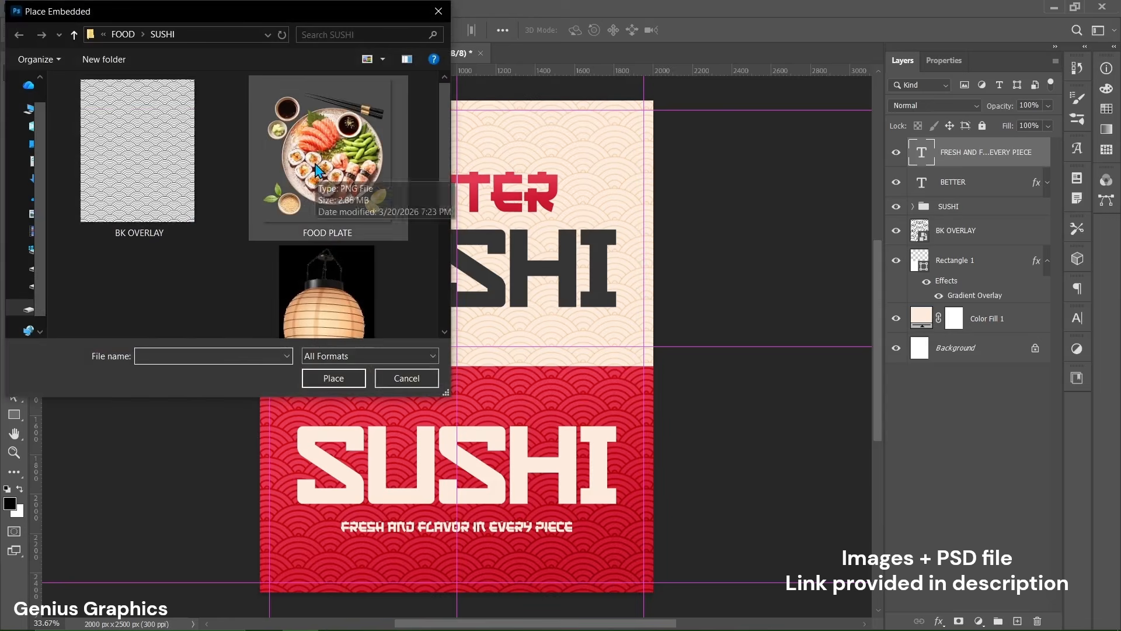
# Step: Place the FOOD PLATE image as an embedded layer and position its plate over the poster's center, overlapping both SUSHI titles
pyautogui.click(315, 172)
pyautogui.click(333, 378)
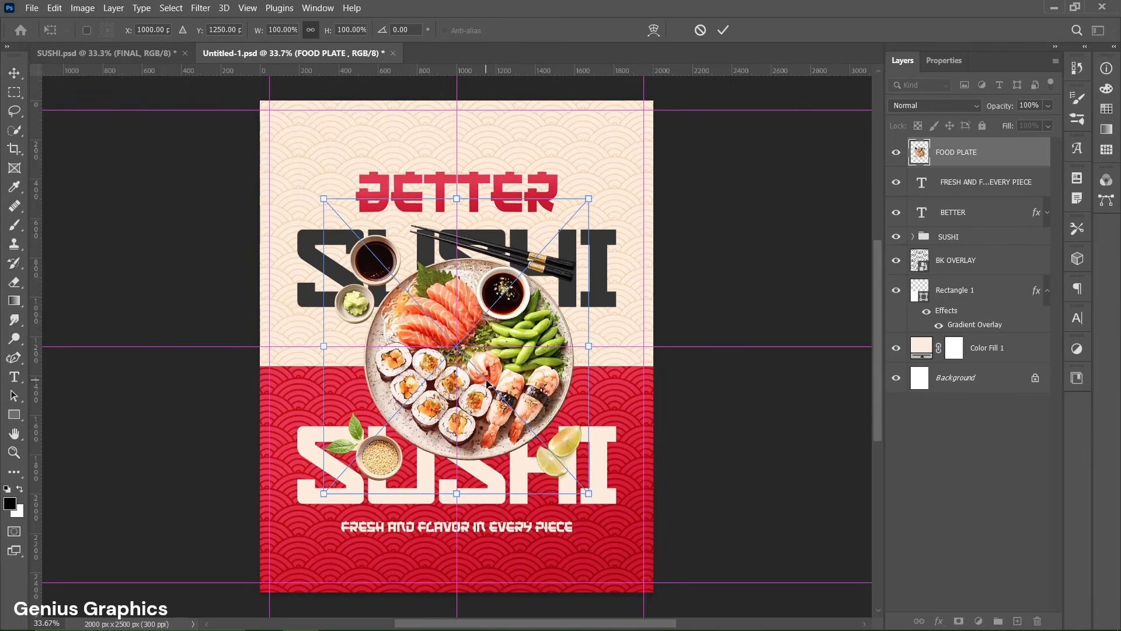
pyautogui.moveTo(488, 383); pyautogui.dragTo(474, 383)
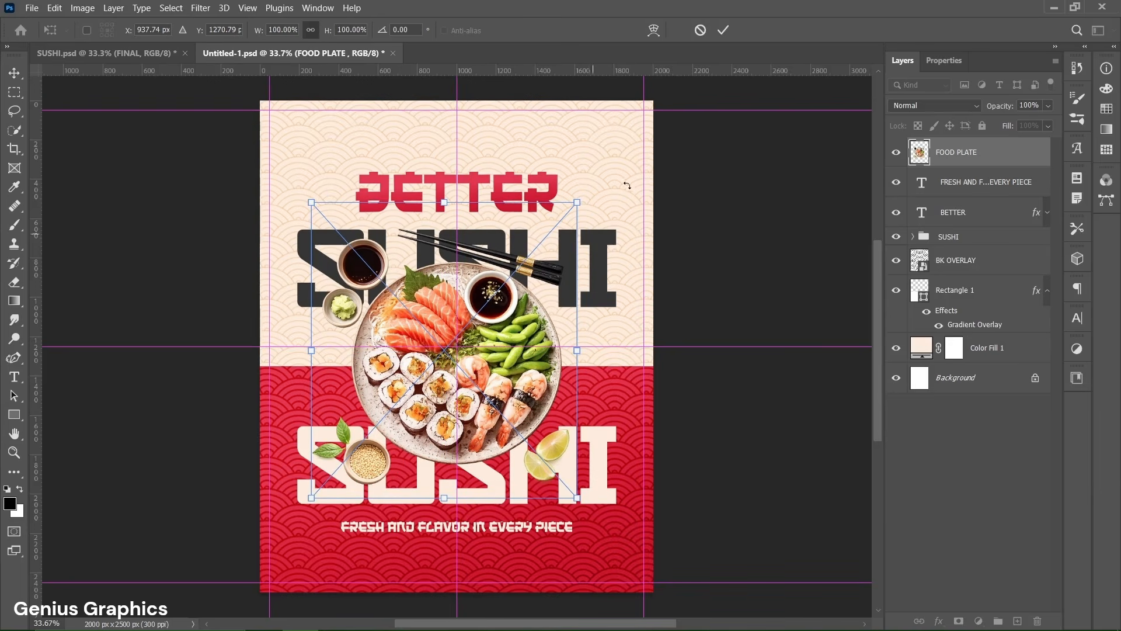
pyautogui.click(723, 32)
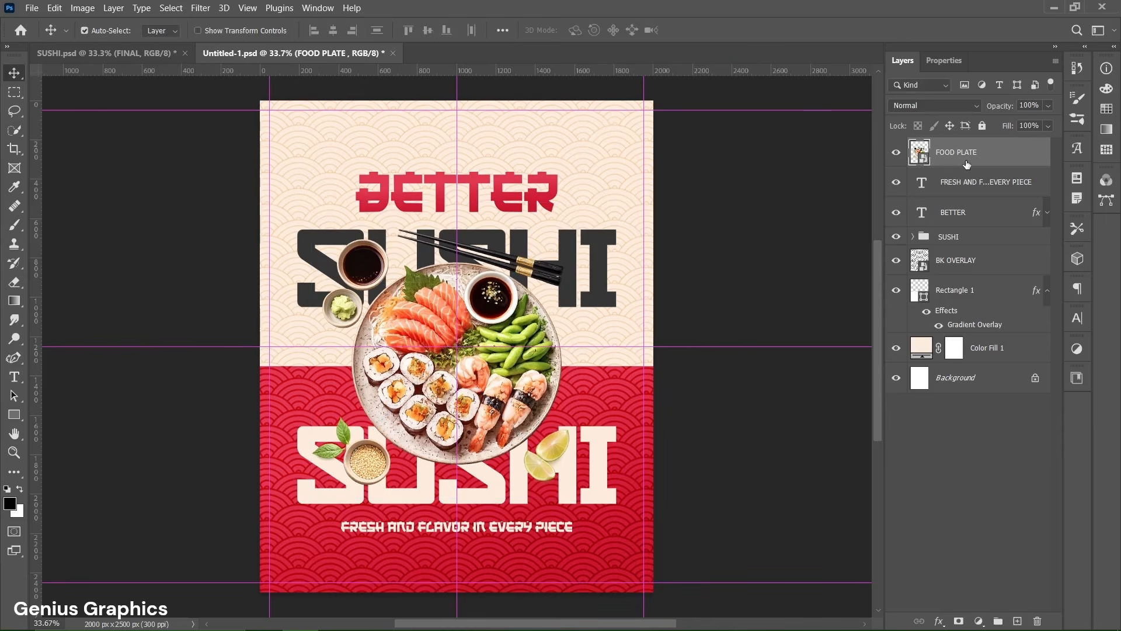
# Step: Give FOOD PLATE a Multiply drop shadow: #2a0505, 40% opacity, 130°, distance 40 px, spread 5%, size 60 px, noise 2%; collapse its effects list
pyautogui.doubleClick(1008, 157)
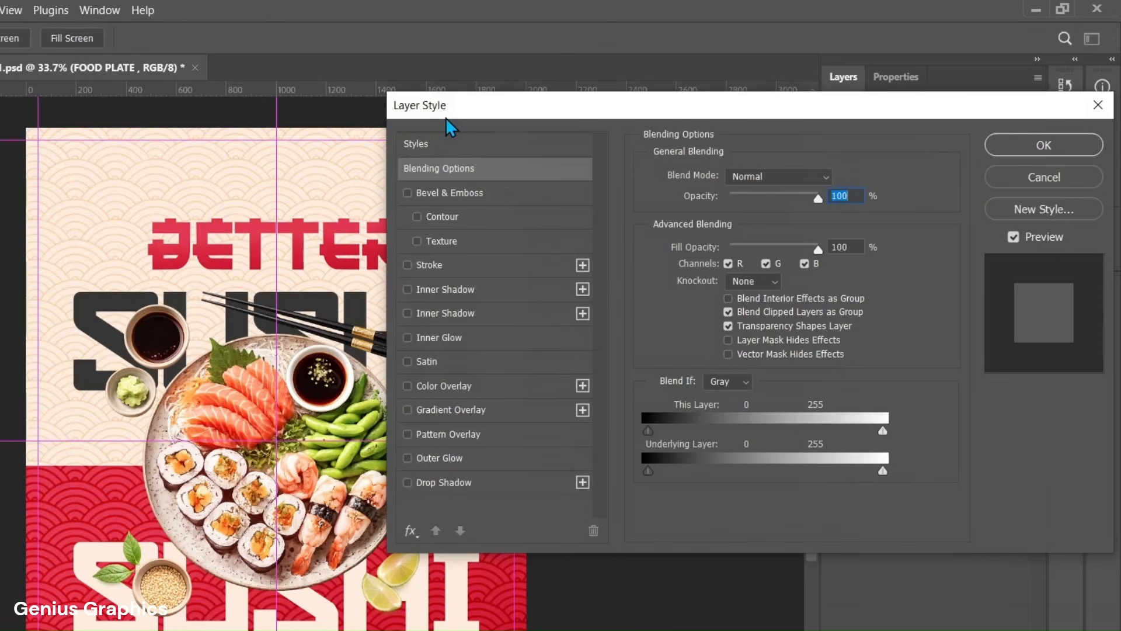
pyautogui.click(467, 486)
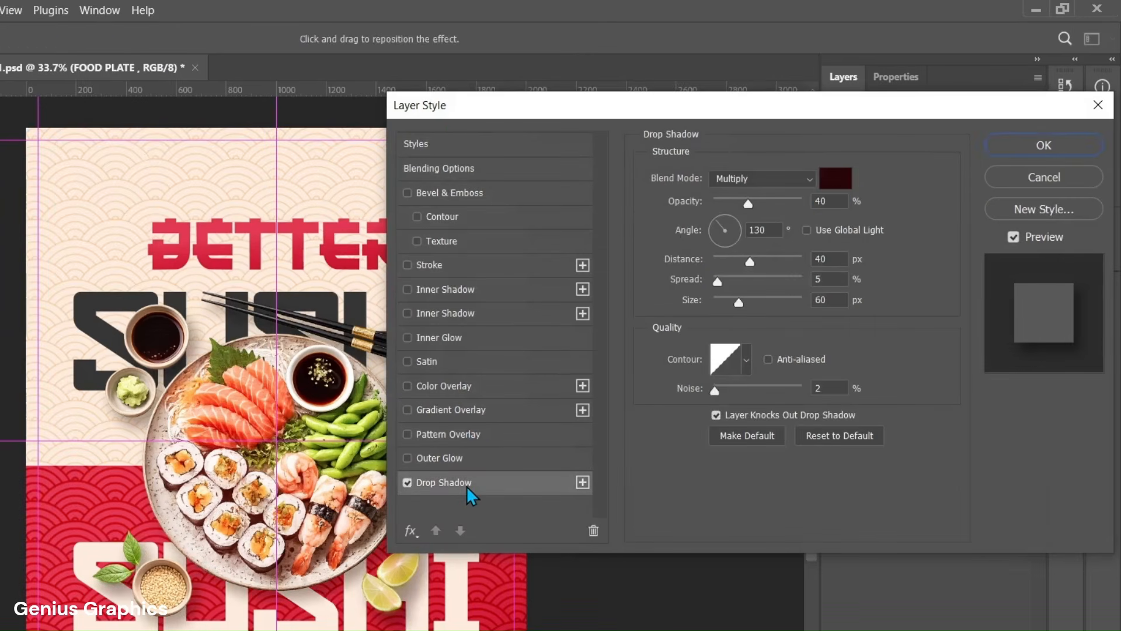
pyautogui.click(850, 187)
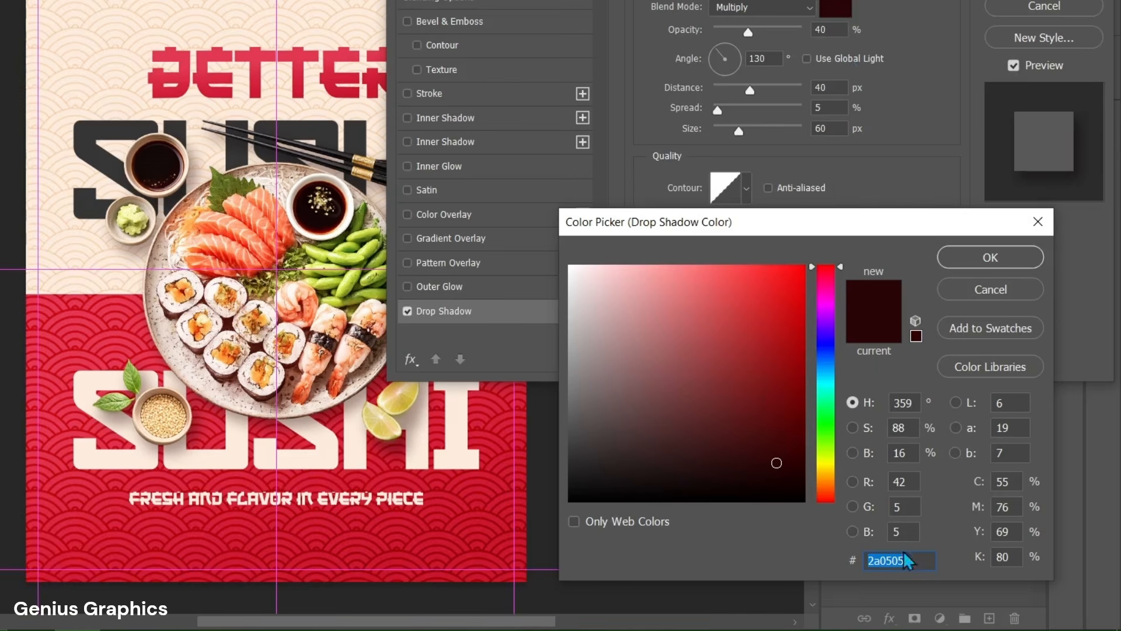
pyautogui.click(915, 560)
pyautogui.click(1001, 266)
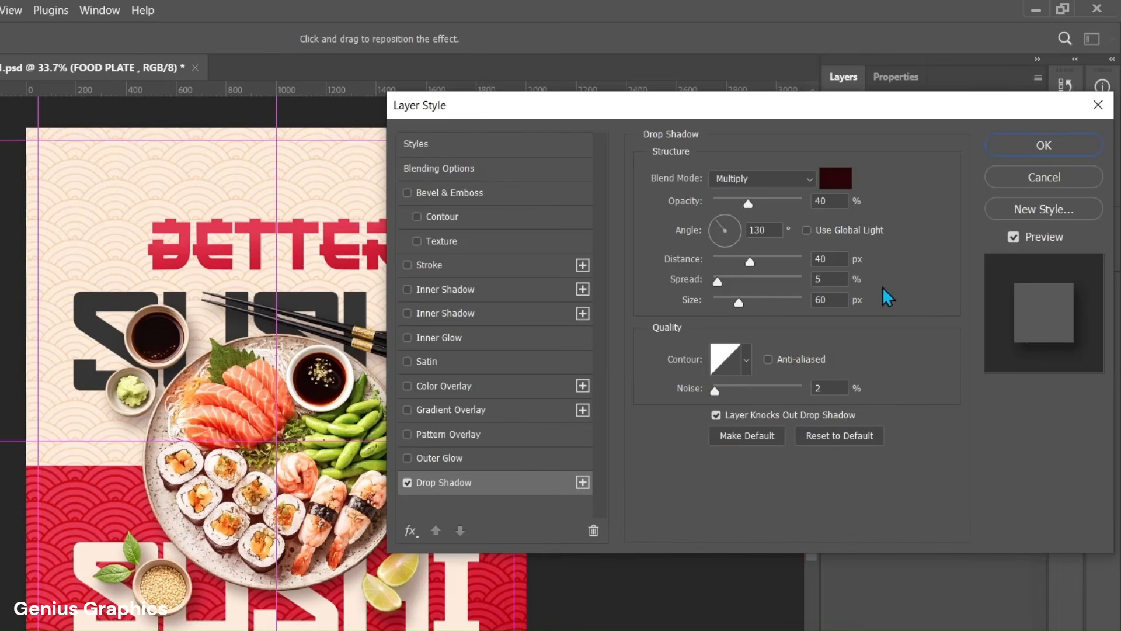
pyautogui.click(1011, 150)
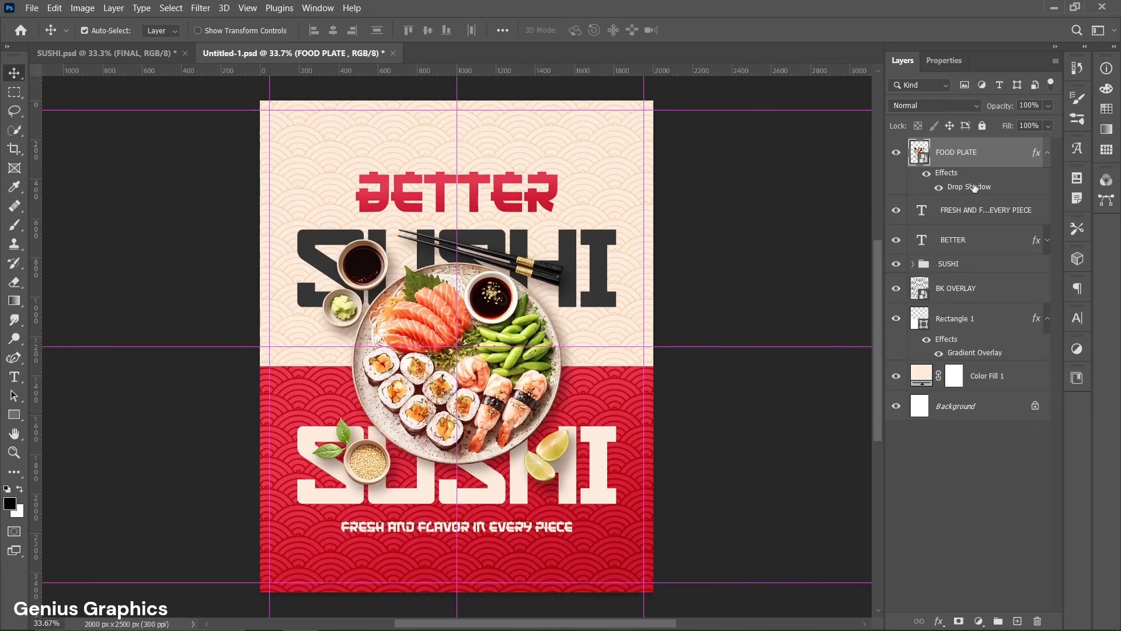
pyautogui.click(1046, 163)
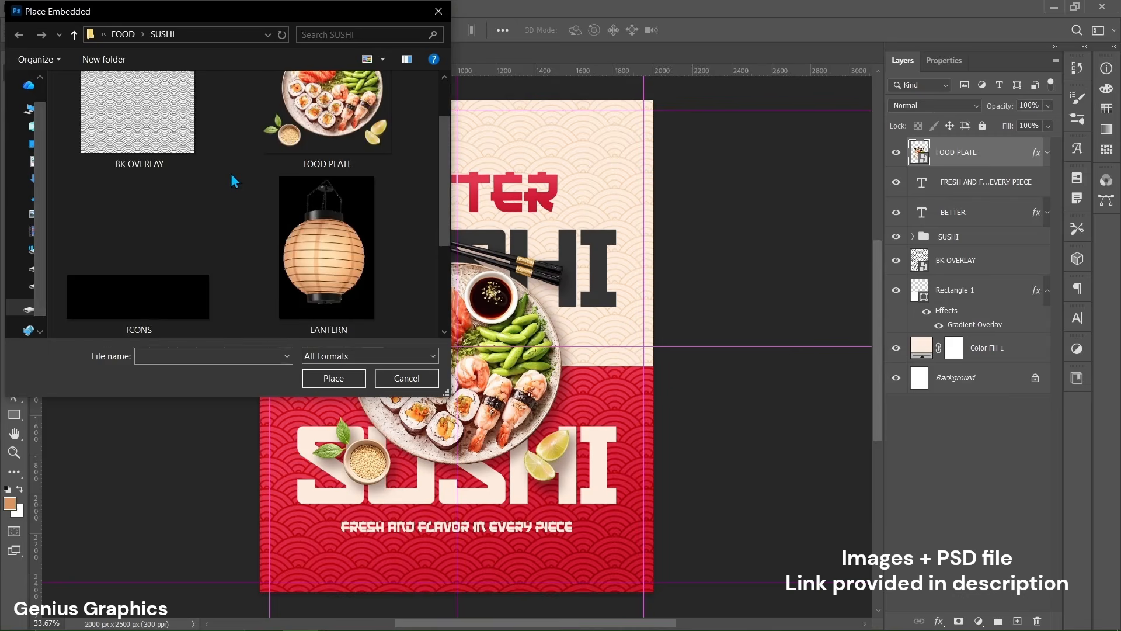
# Step: Place the LANTERN image as an embedded layer, scale it to about 16.5% and move it to the poster's upper left
pyautogui.click(334, 257)
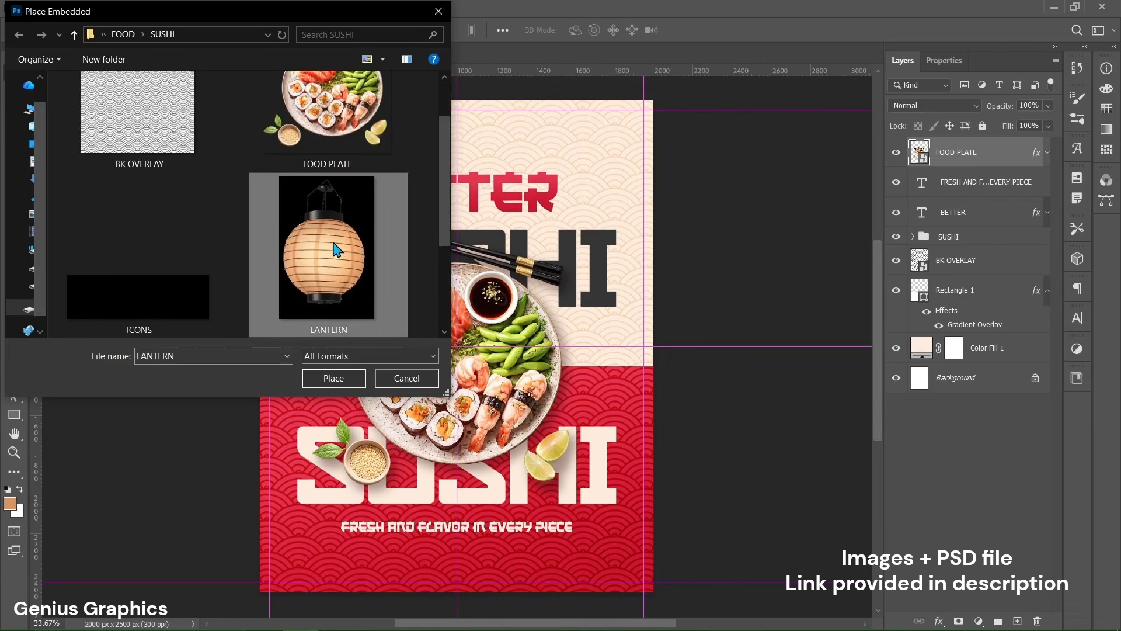
pyautogui.click(332, 378)
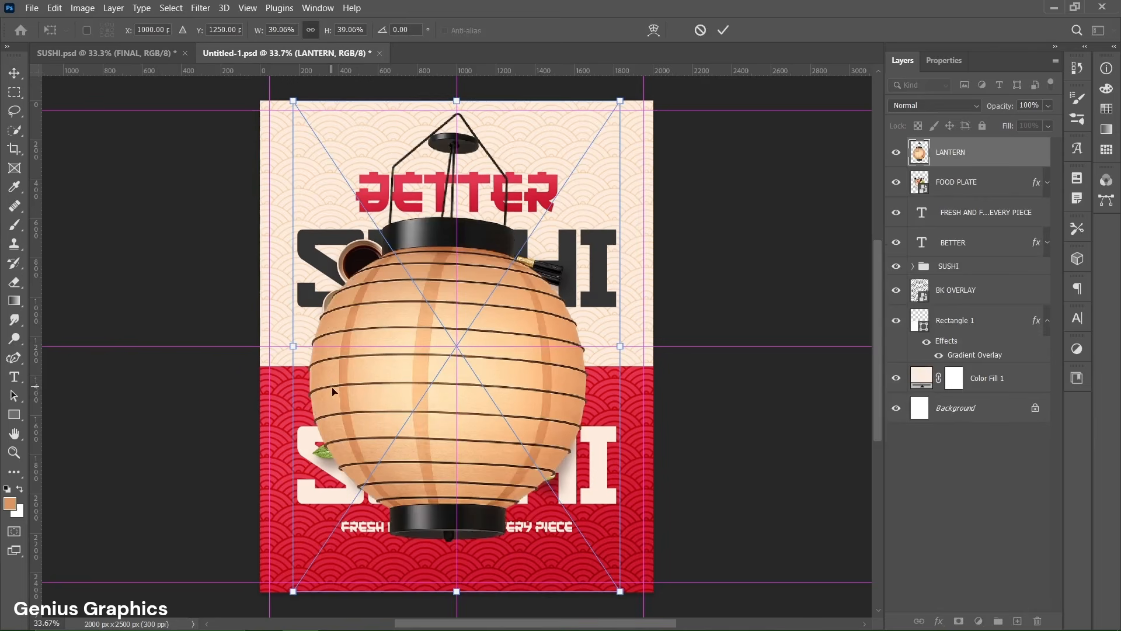
pyautogui.moveTo(620, 593); pyautogui.dragTo(424, 316)
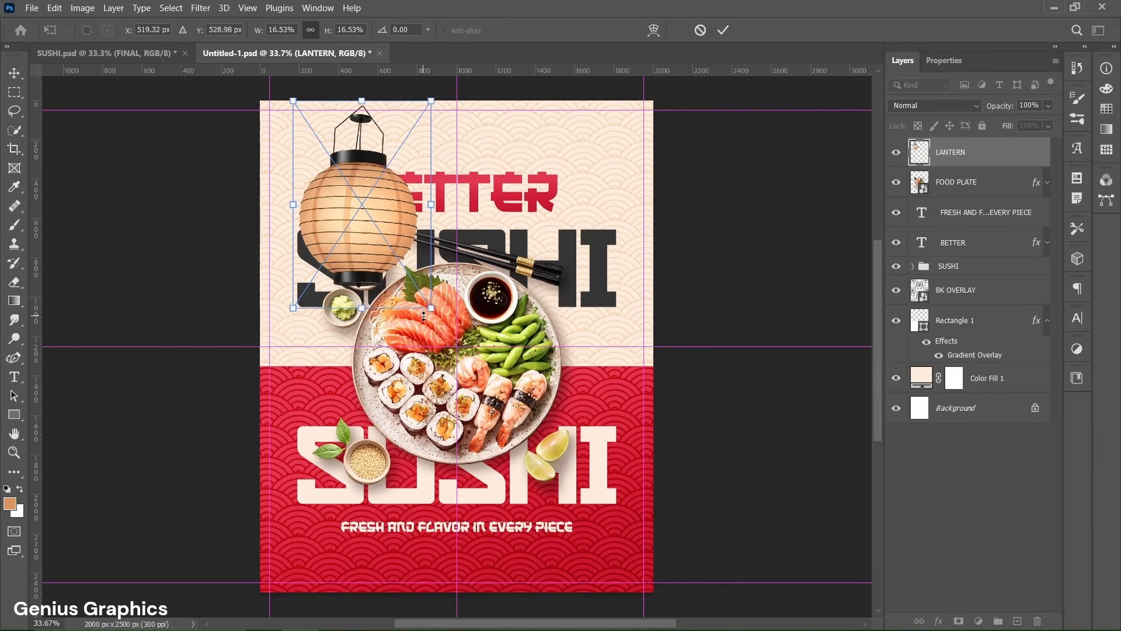
pyautogui.moveTo(371, 219); pyautogui.dragTo(348, 250)
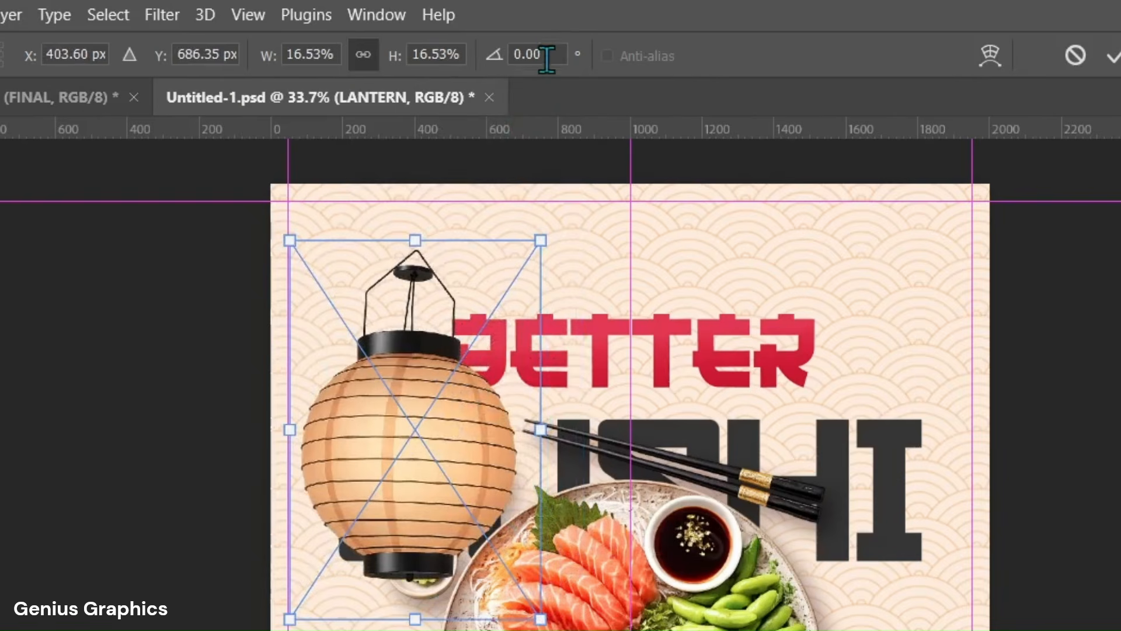
# Step: Rotate the lantern 4.7° and position it partly off the poster's upper left edge
pyautogui.click(546, 59)
pyautogui.write('4.7')
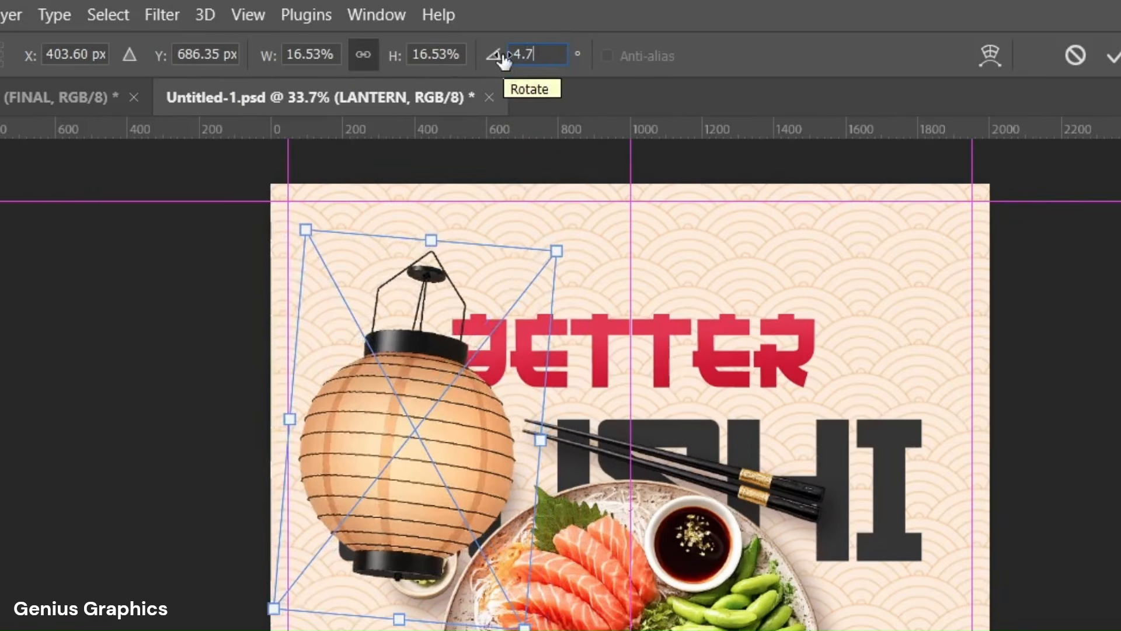
pyautogui.press('Return')
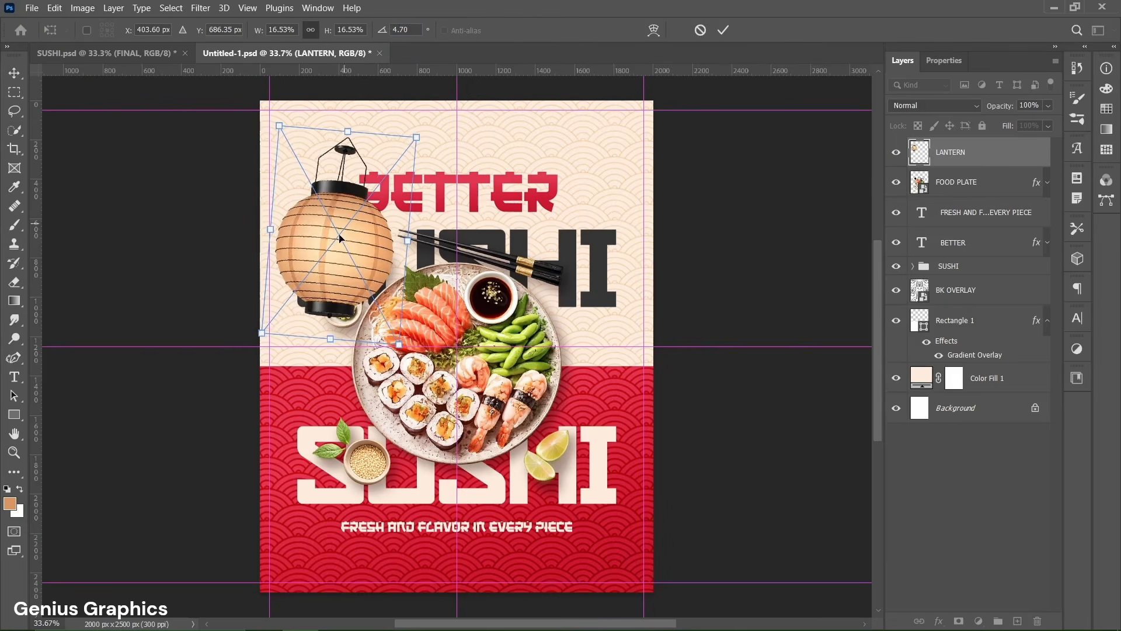
pyautogui.moveTo(338, 255); pyautogui.dragTo(269, 231)
pyautogui.press('Return')
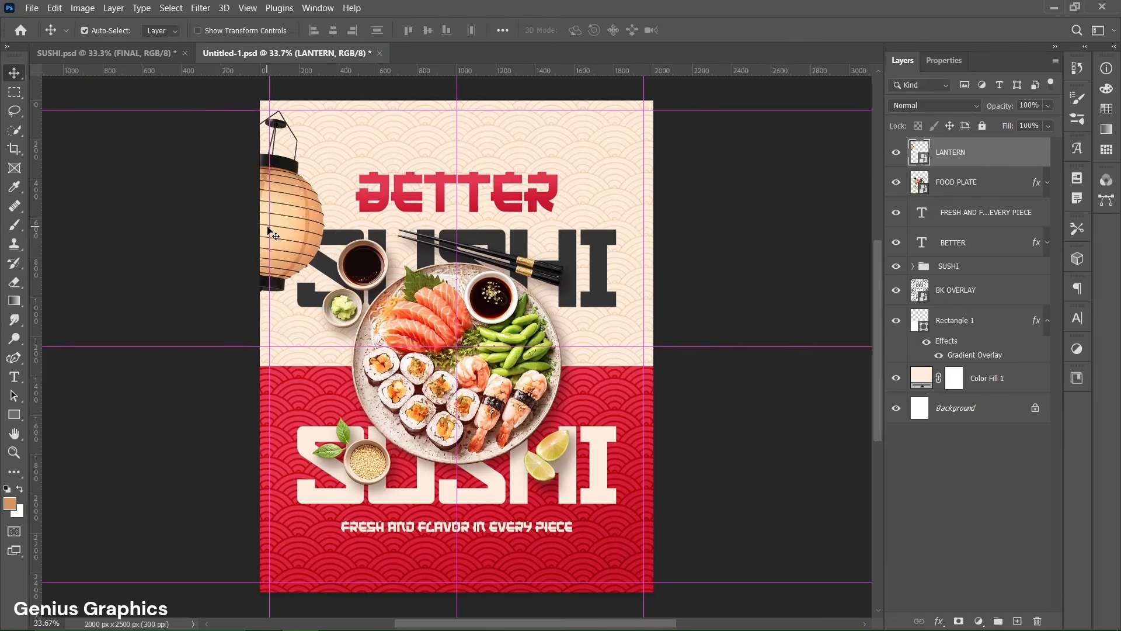
# Step: Add a Multiply drop shadow to the LANTERN layer: color #201513, 30% opacity, 113° angle, distance 12 px, spread 6%, size 35 px, noise 2%
pyautogui.doubleClick(998, 153)
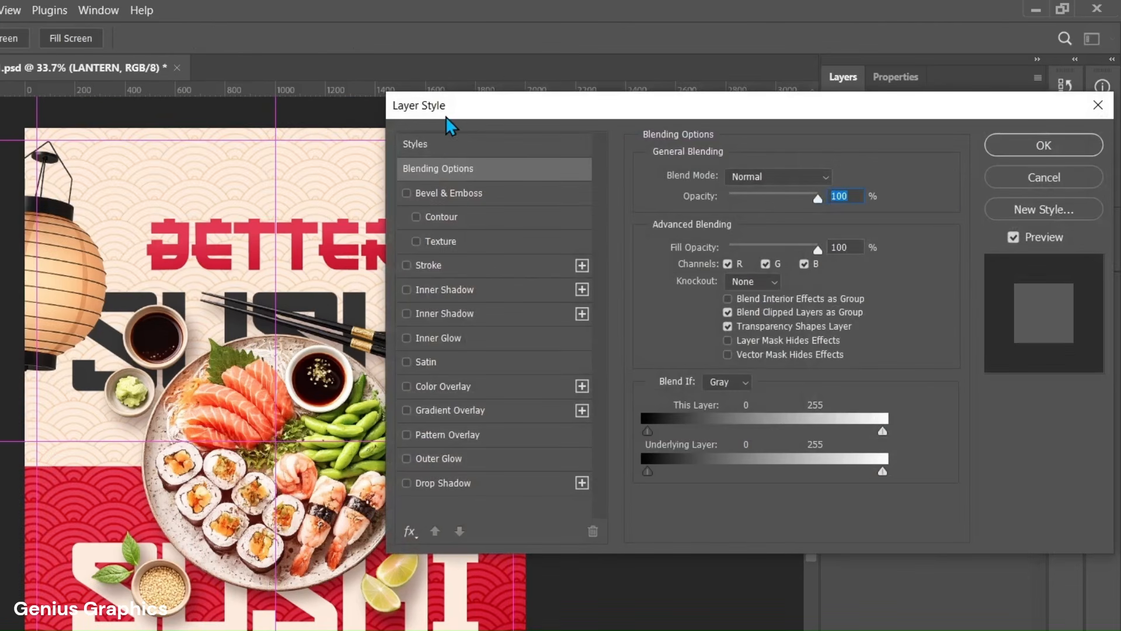
pyautogui.click(443, 484)
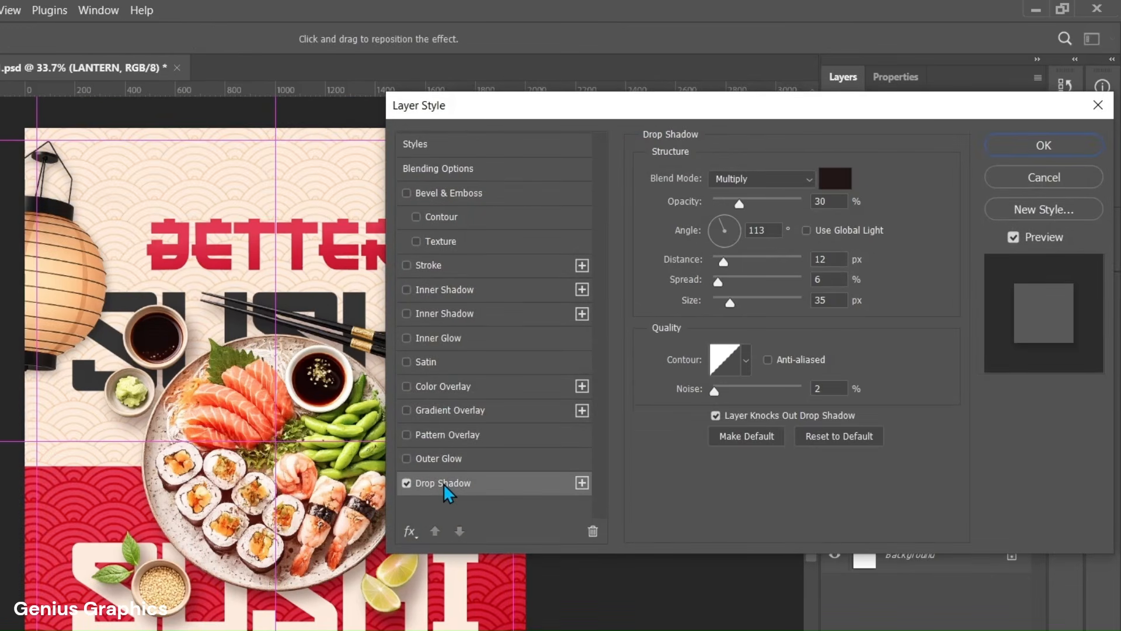
pyautogui.click(834, 184)
pyautogui.click(918, 562)
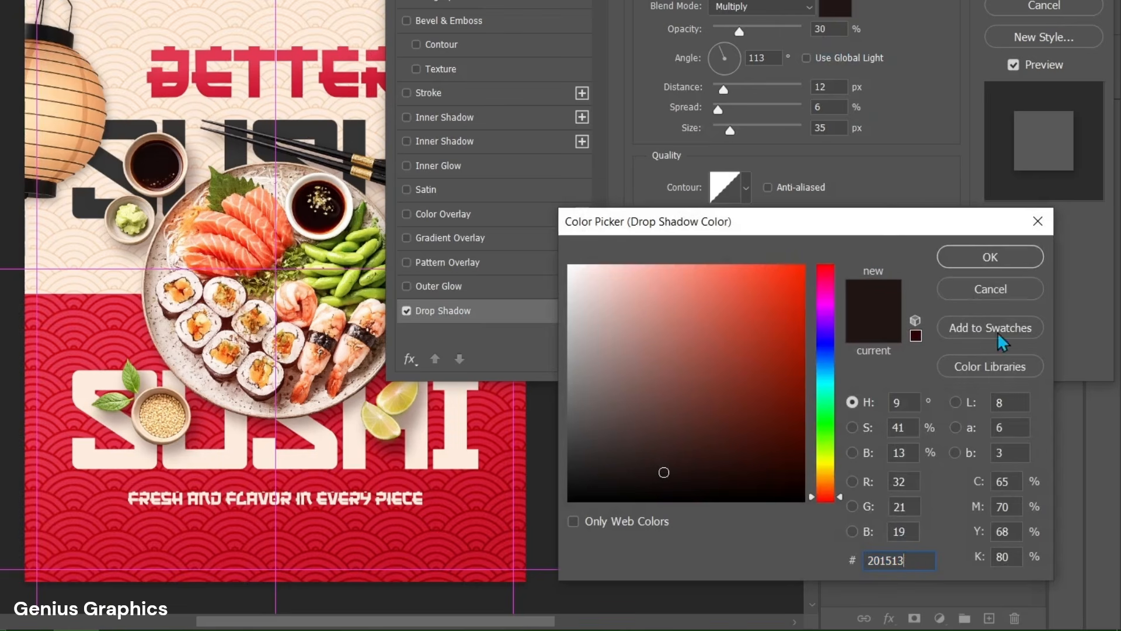
pyautogui.click(1016, 258)
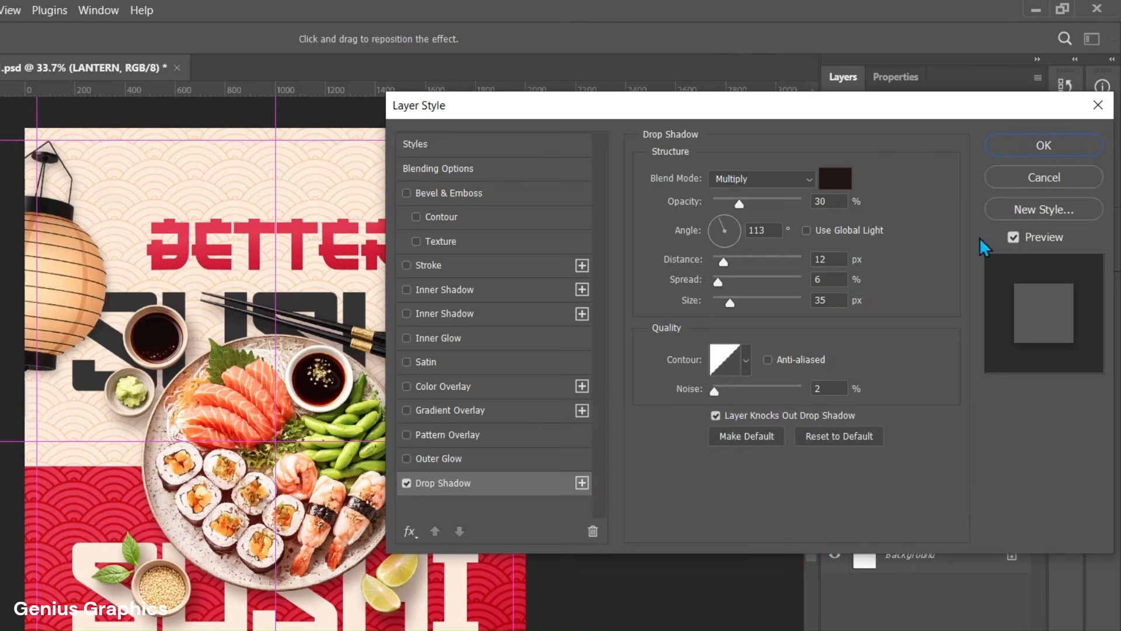
pyautogui.click(1047, 153)
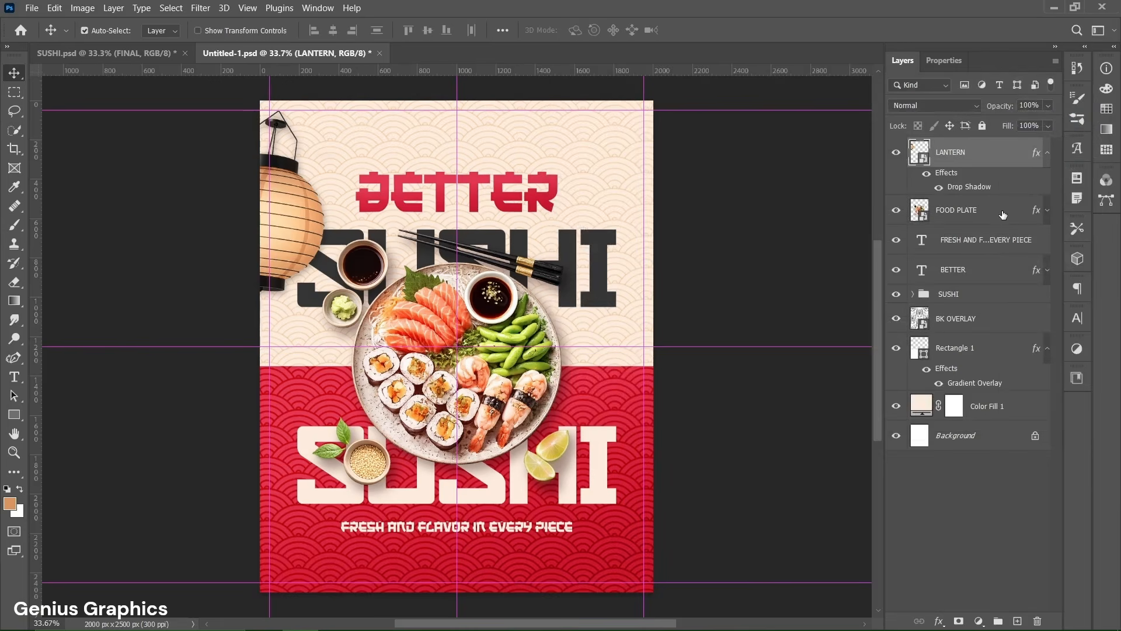
# Step: Add a new empty layer named GLOW directly above FOOD PLATE, below the LANTERN layer
pyautogui.click(1003, 217)
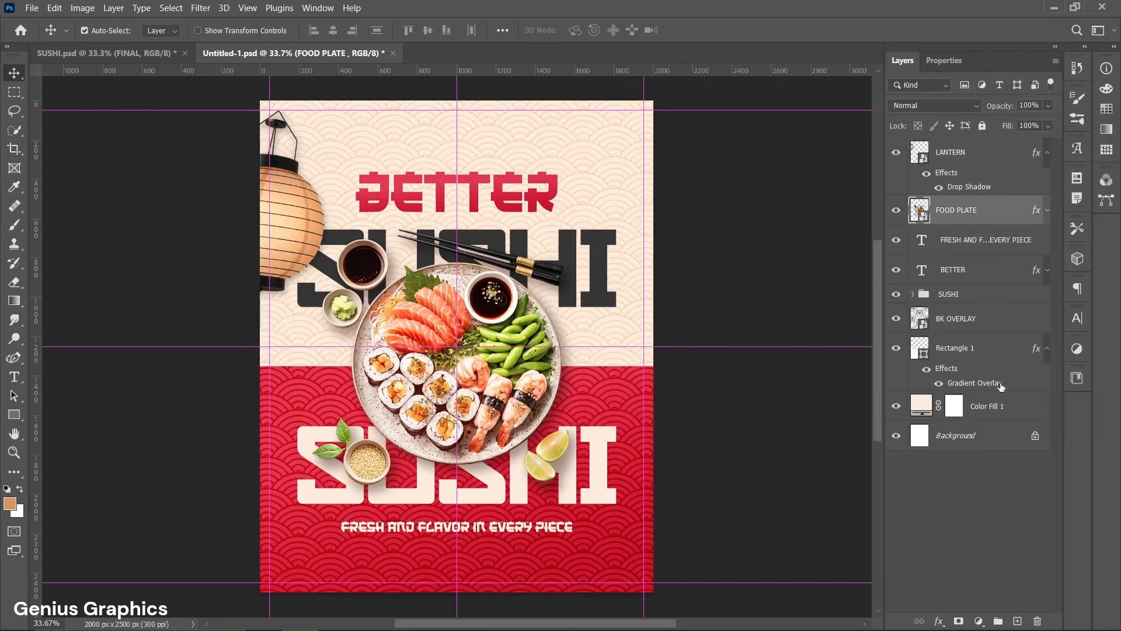
pyautogui.click(1017, 620)
pyautogui.click(1017, 620)
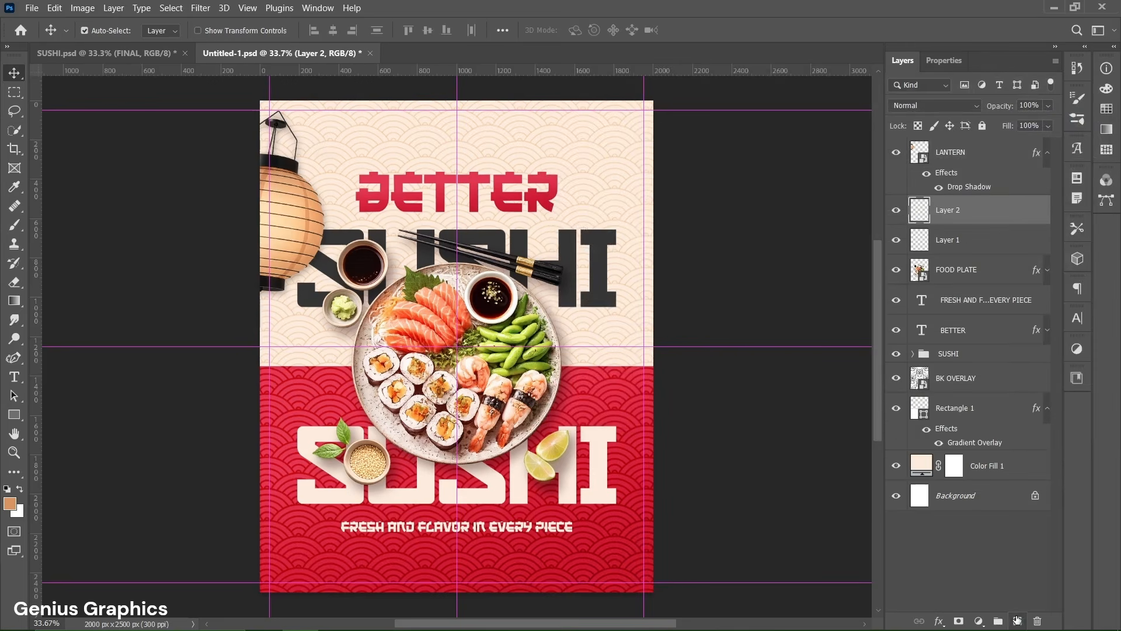
pyautogui.press('Delete')
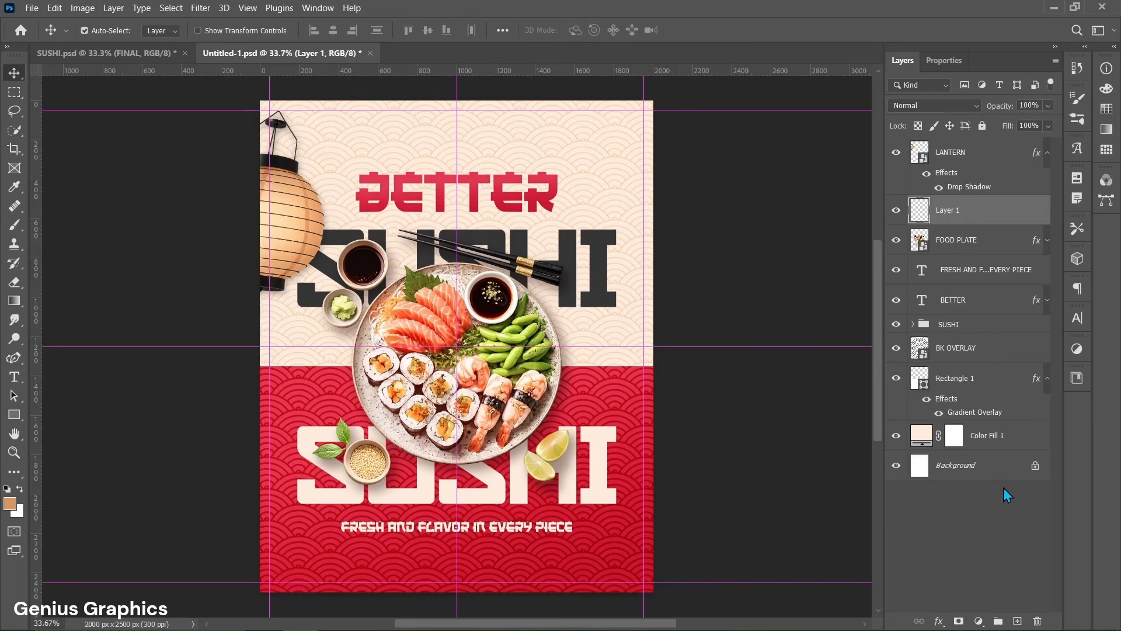
pyautogui.doubleClick(958, 210)
pyautogui.write('GLOW')
pyautogui.press('Return')
# Step: Sample the lantern's orange and paint a soft glow behind it on the GLOW layer with a brush of about 556 px
pyautogui.click(23, 226)
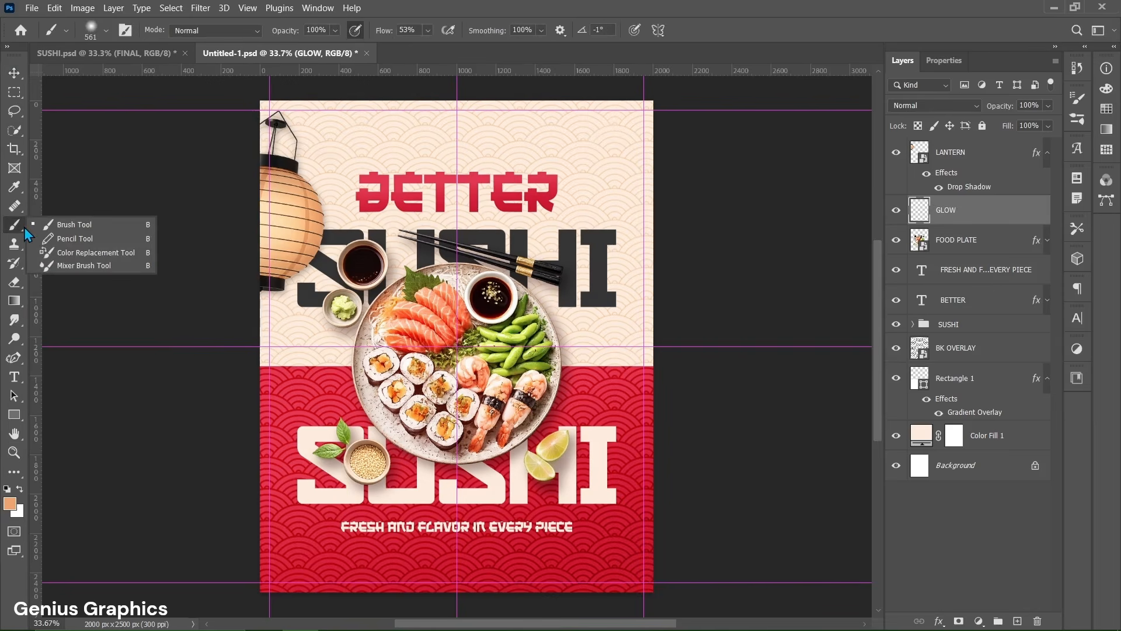
pyautogui.click(58, 227)
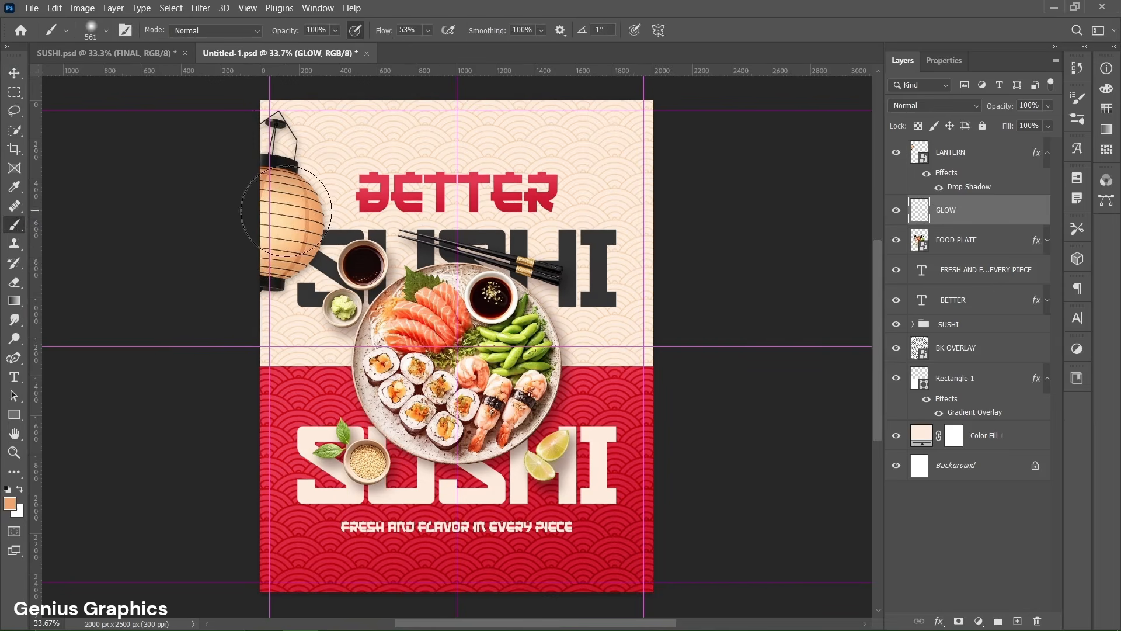
pyautogui.keyDown('alt'); pyautogui.click(299, 264); pyautogui.keyUp('alt')
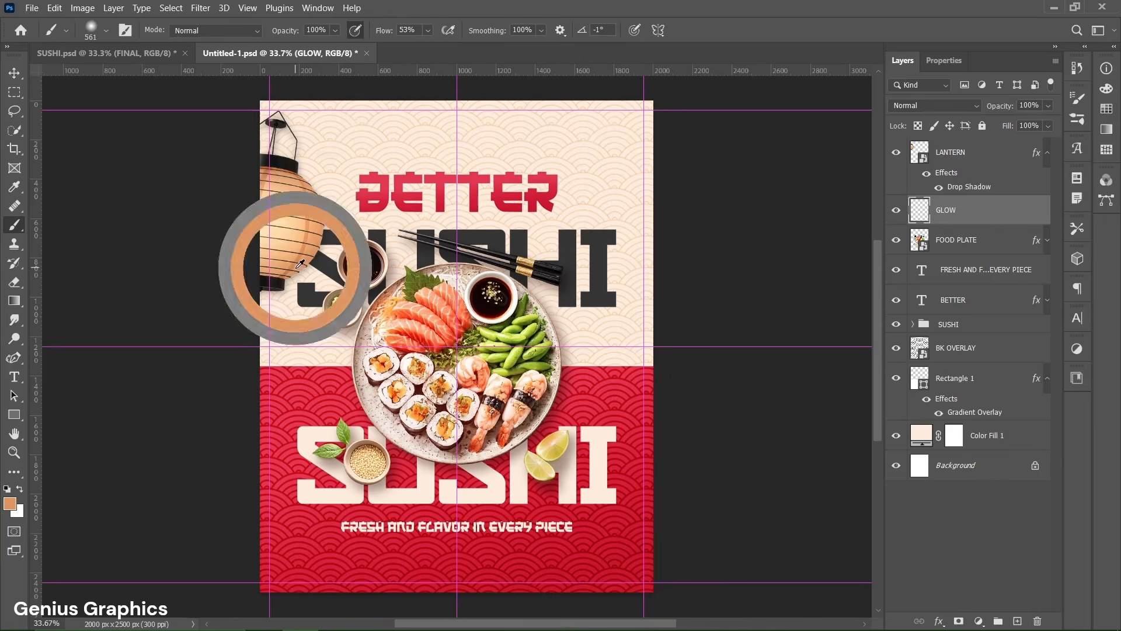
pyautogui.keyDown('alt'); pyautogui.rightClick(292, 225); pyautogui.keyUp('alt')
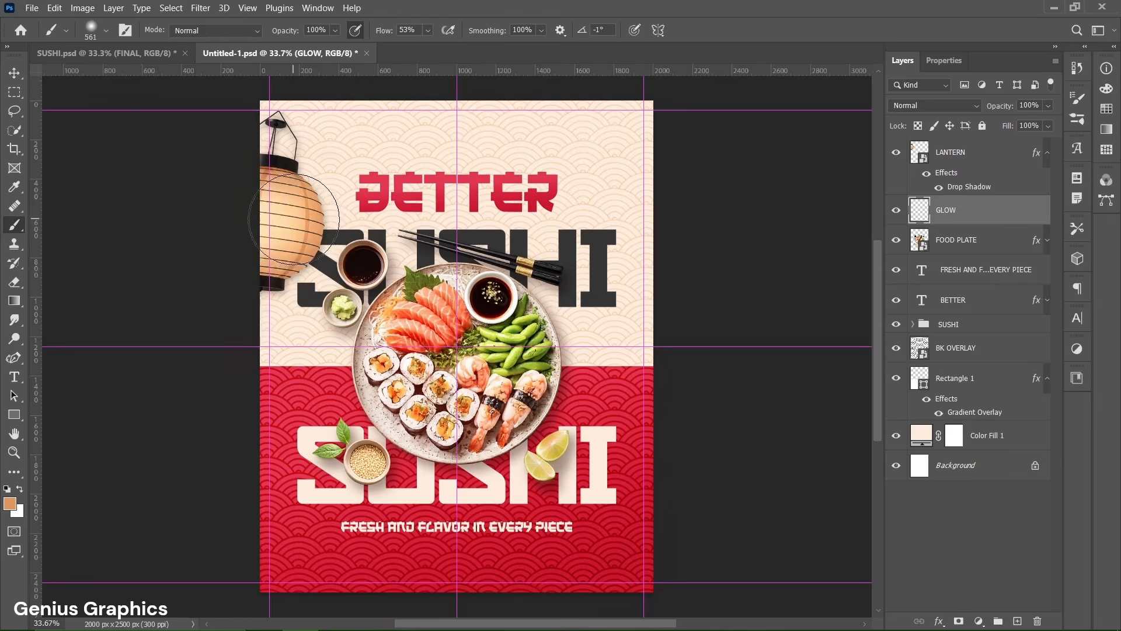
pyautogui.keyDown('alt'); pyautogui.moveTo(292, 218); pyautogui.dragTo(291, 232); pyautogui.keyUp('alt')
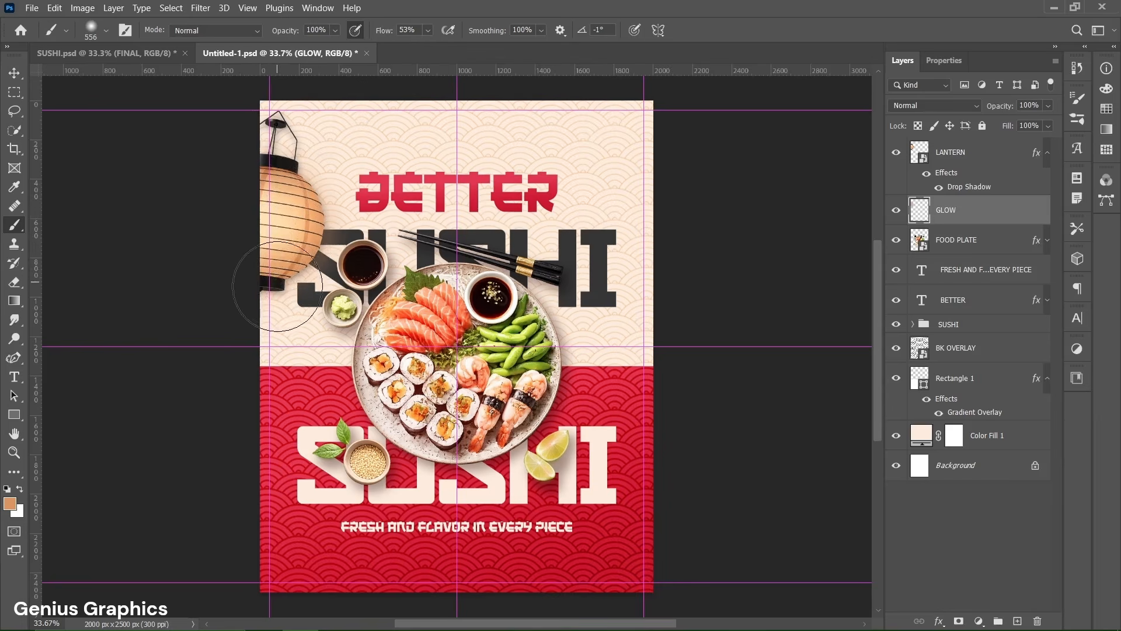
# Step: Duplicate the lantern to the poster's lower right, rotate the copy to -7.3° and place it partly off the right edge
pyautogui.click(16, 74)
pyautogui.click(300, 229)
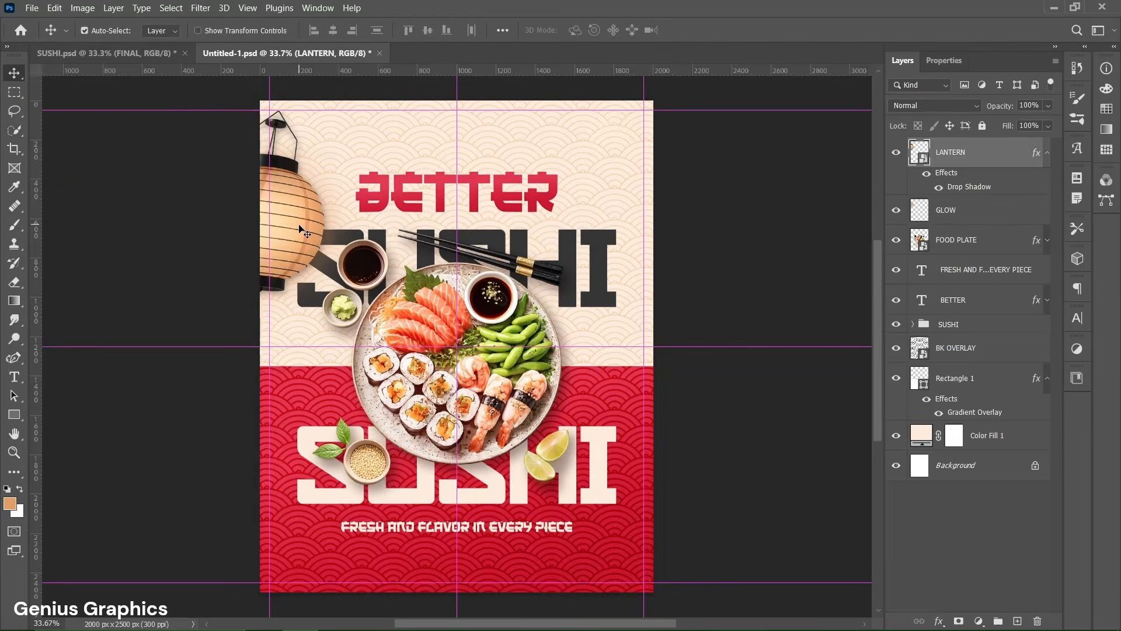
pyautogui.moveTo(299, 229); pyautogui.dragTo(633, 504)
pyautogui.hotkey('ctrl', 't')
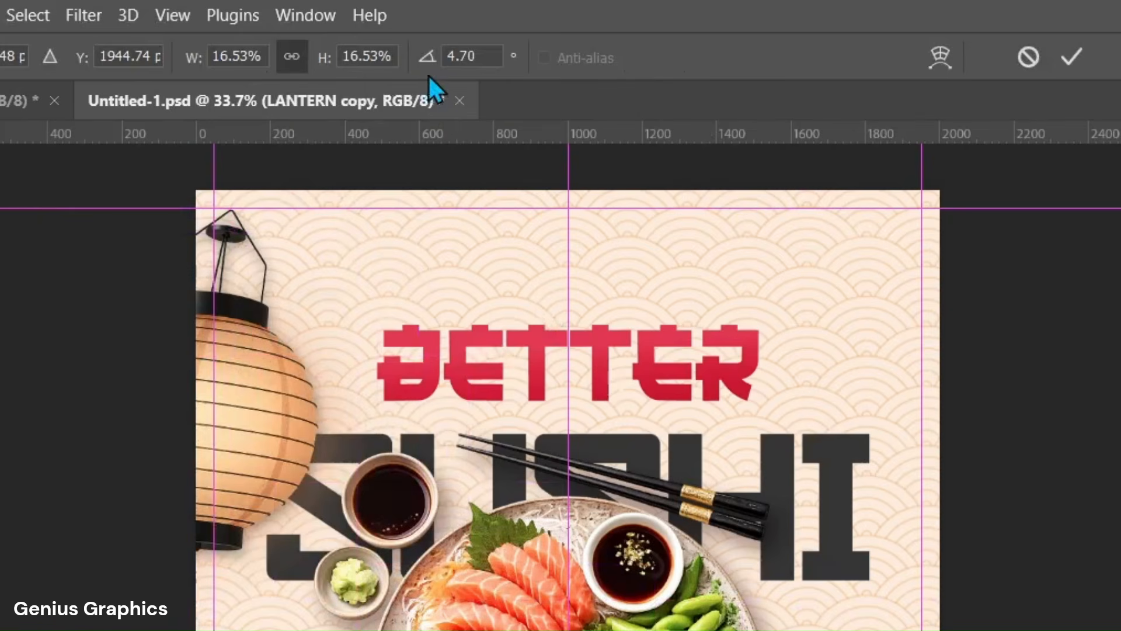
pyautogui.doubleClick(401, 30)
pyautogui.write('-7.3')
pyautogui.press('Return')
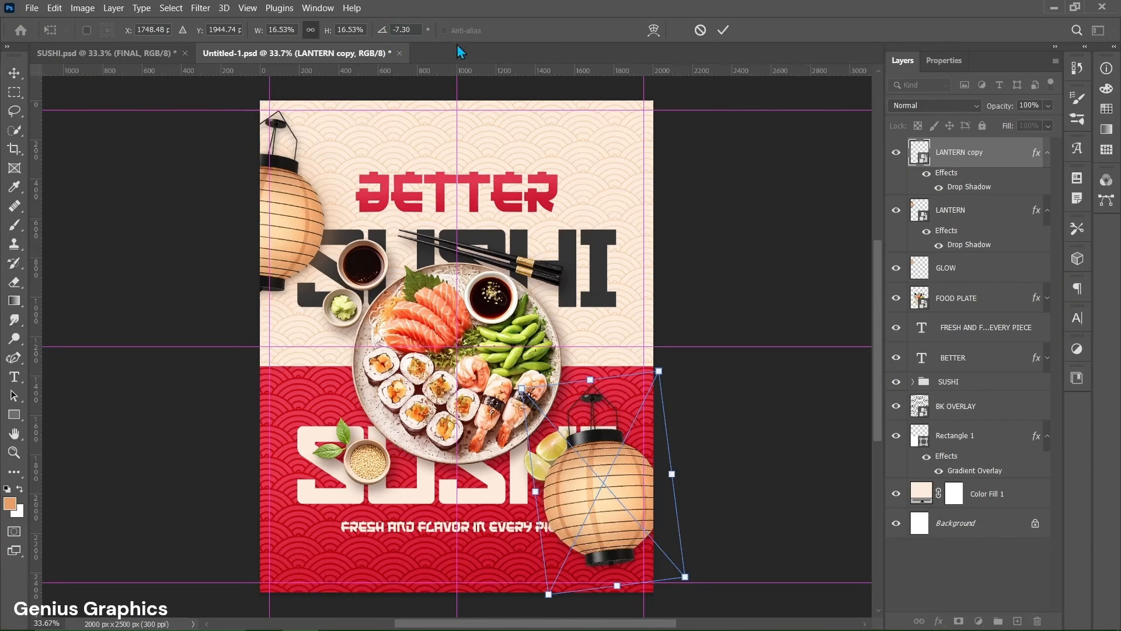
pyautogui.click(722, 31)
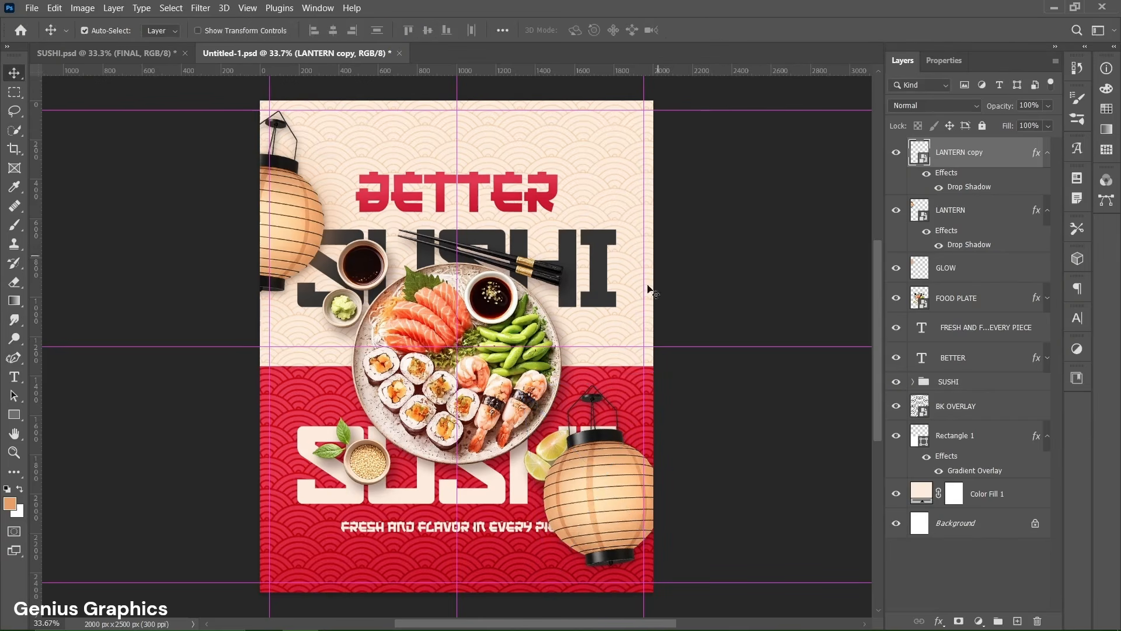
pyautogui.moveTo(569, 501); pyautogui.dragTo(617, 507)
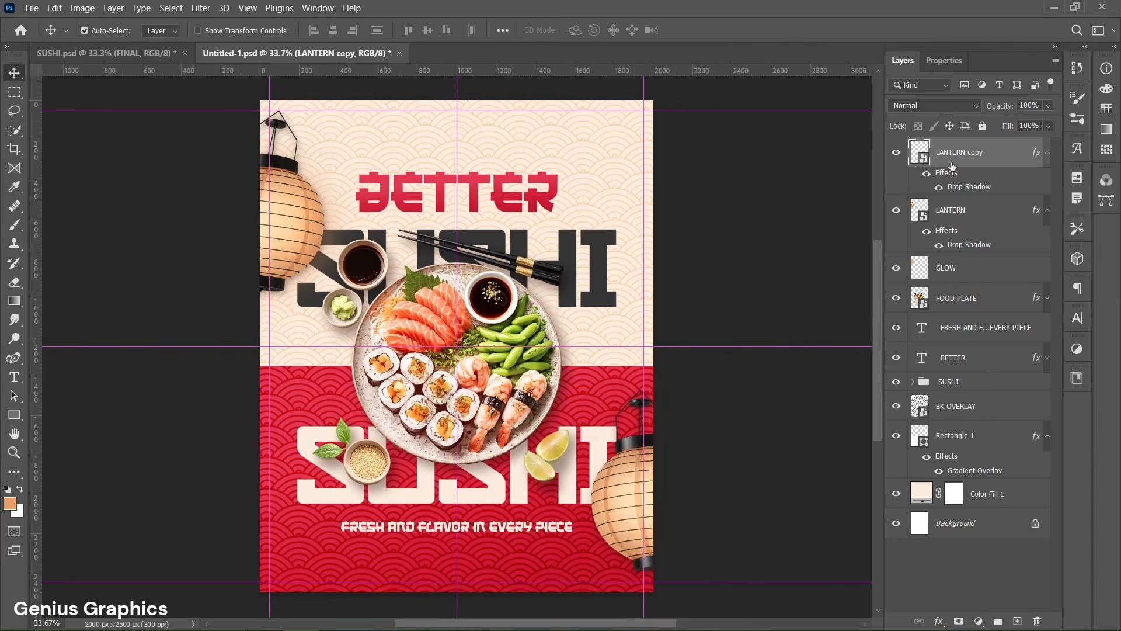
# Step: Sample the second lantern's light orange and paint a soft glow behind it on the GLOW layer with the 556 px brush
pyautogui.click(952, 270)
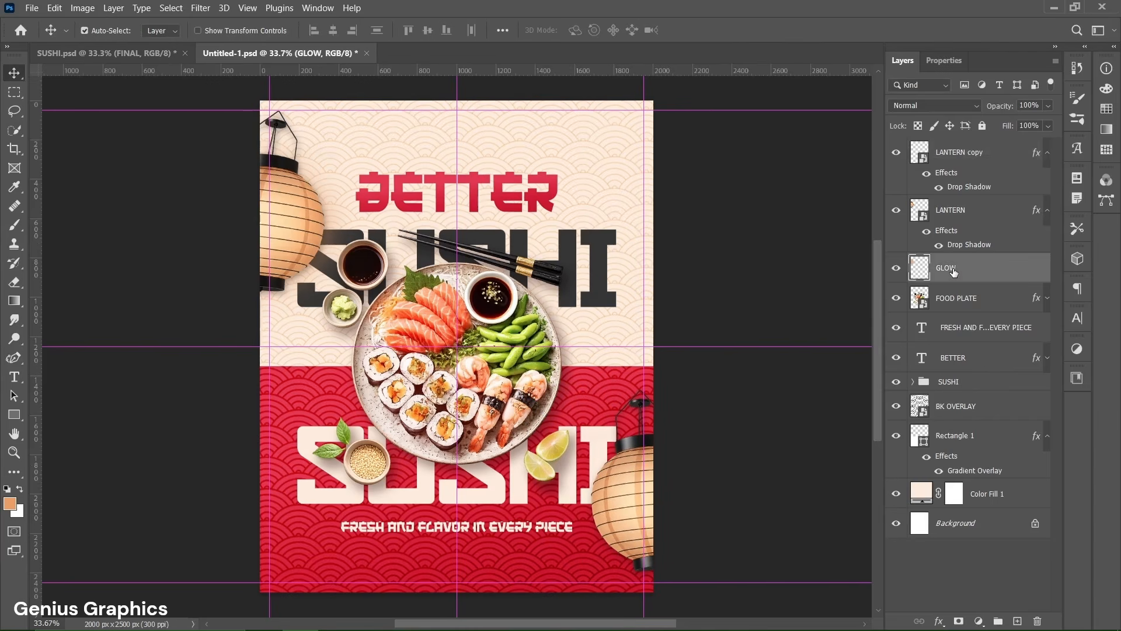
pyautogui.click(15, 224)
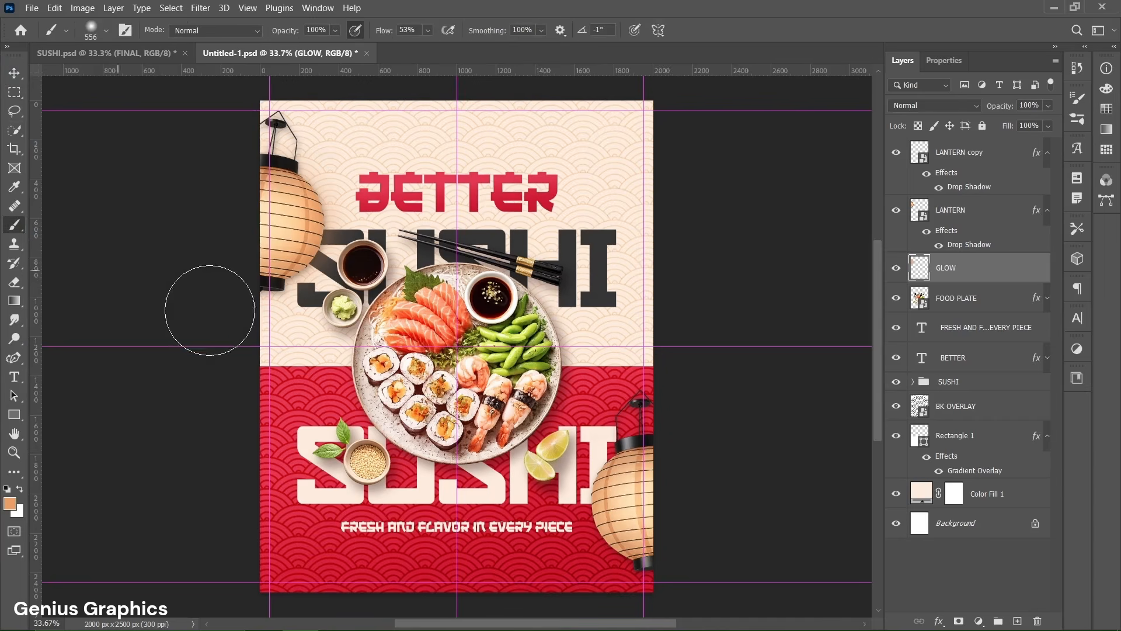
pyautogui.keyDown('alt'); pyautogui.click(618, 486); pyautogui.keyUp('alt')
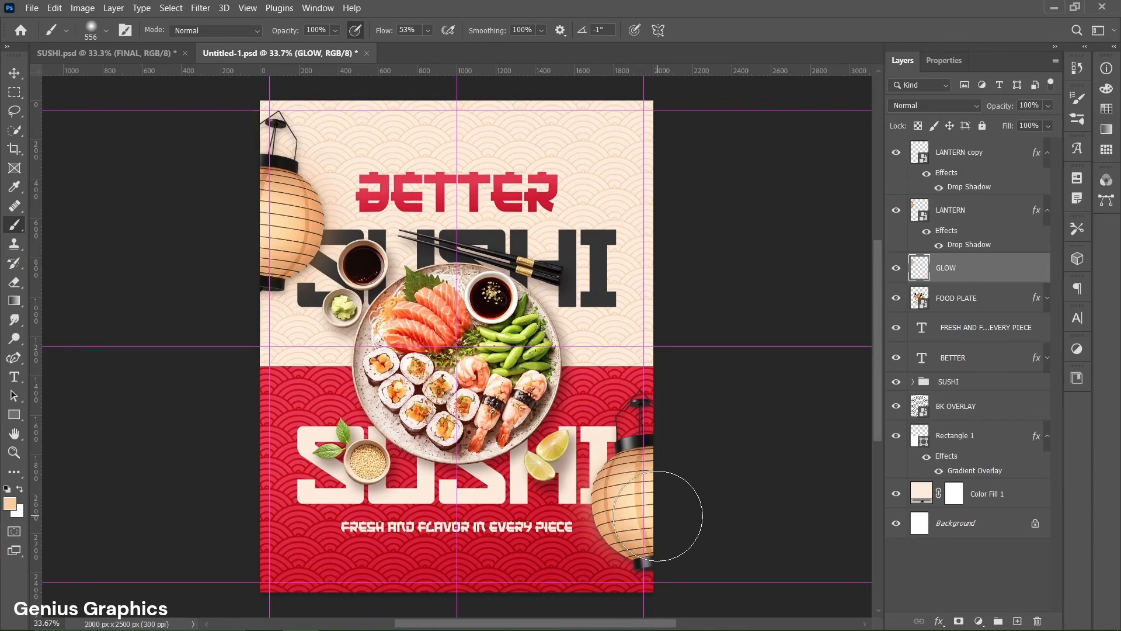
# Step: Group the two lantern layers and the GLOW layer, and name the group LANTERN
pyautogui.click(14, 72)
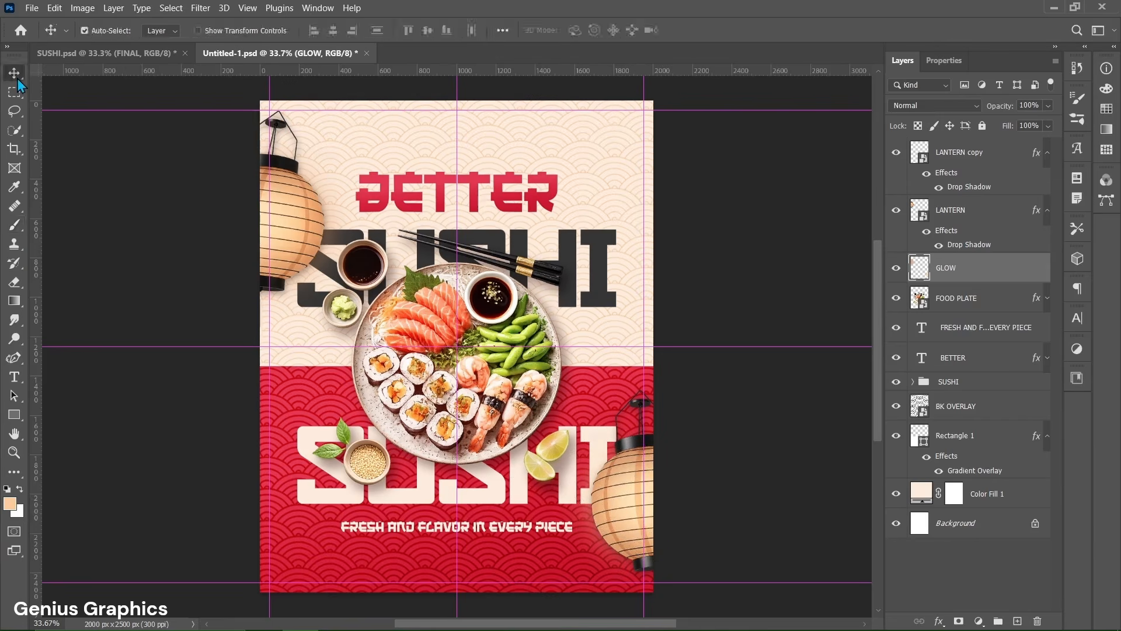
pyautogui.click(991, 162)
pyautogui.keyDown('shift'); pyautogui.click(1000, 273); pyautogui.keyUp('shift')
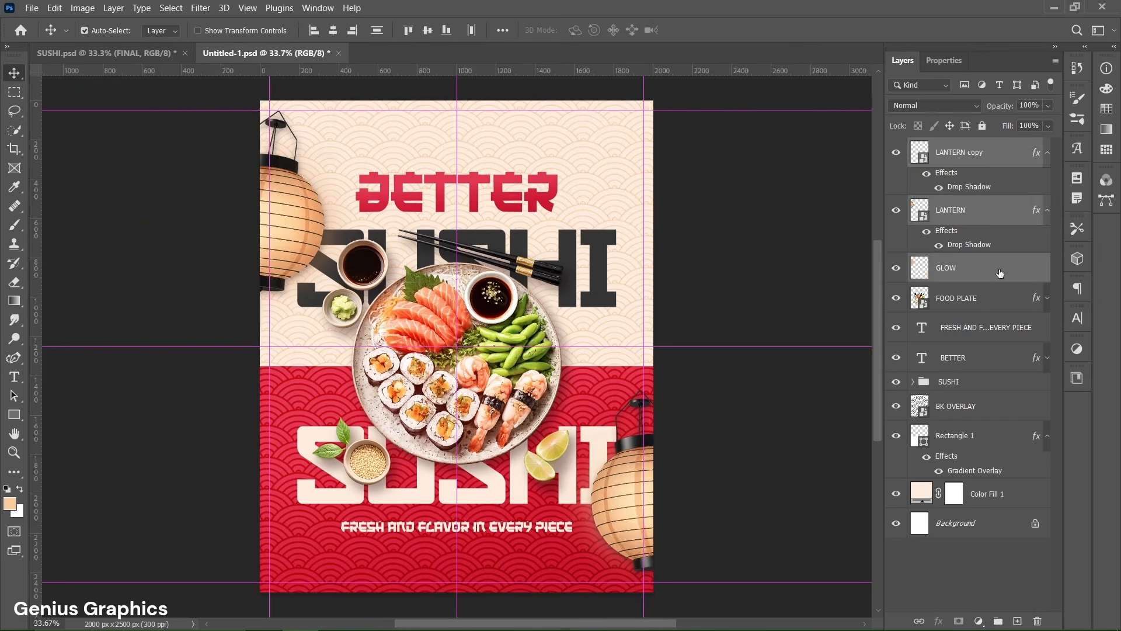
pyautogui.click(996, 618)
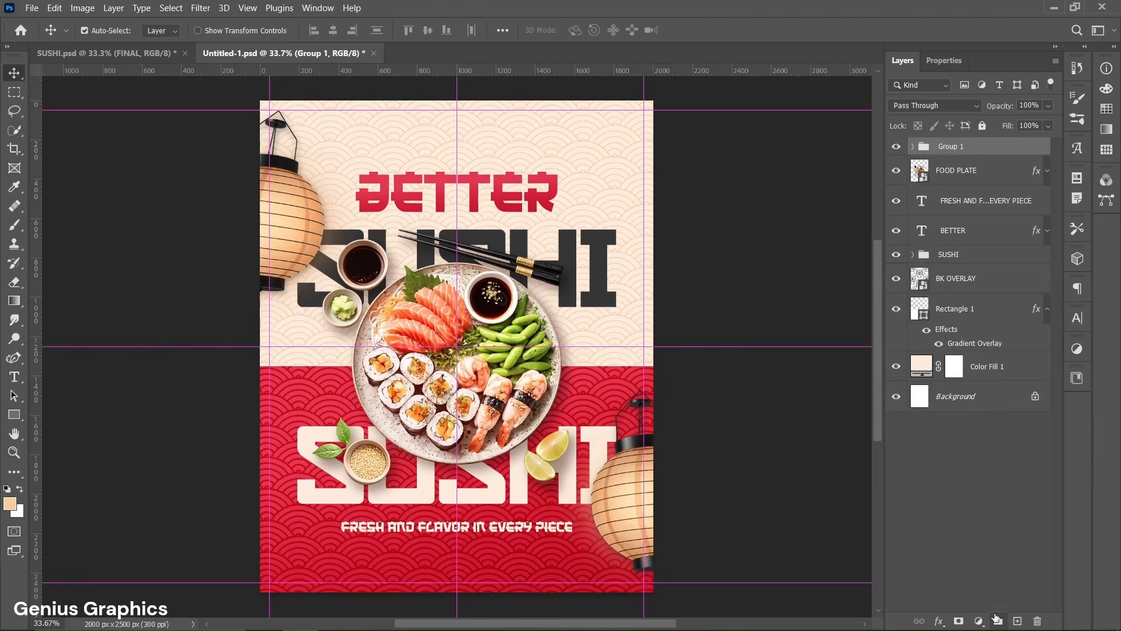
pyautogui.doubleClick(956, 146)
pyautogui.write('LANTERN')
pyautogui.press('Return')
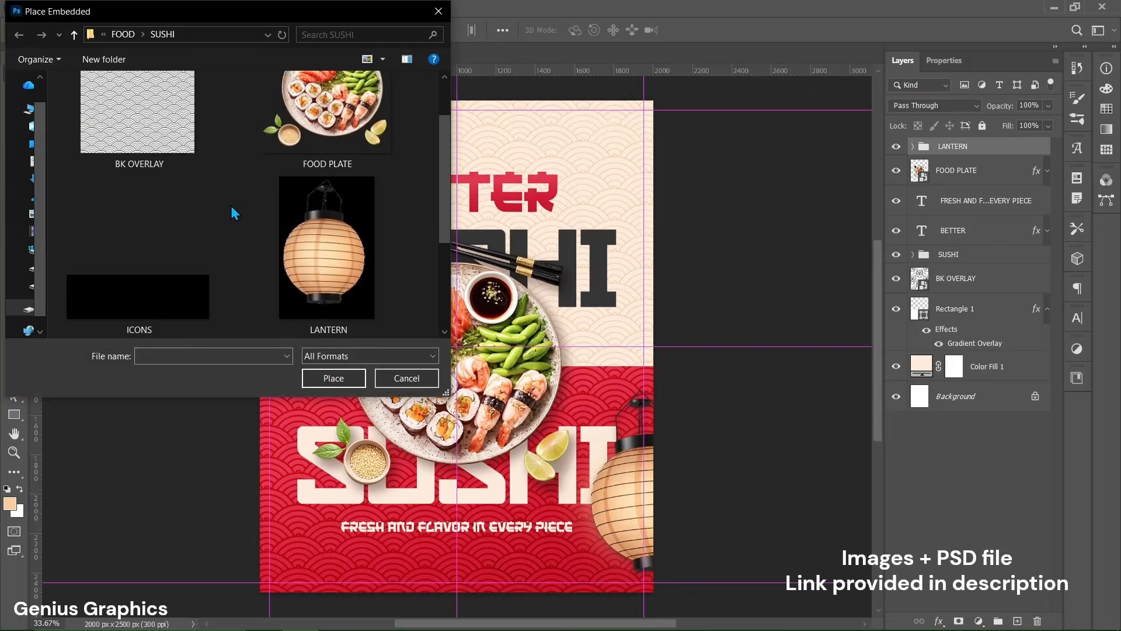
# Step: Place the SHAPE 1 image just above the red area left of the plate and duplicate it to the plate's right side
pyautogui.scroll(-3, 230, 206)
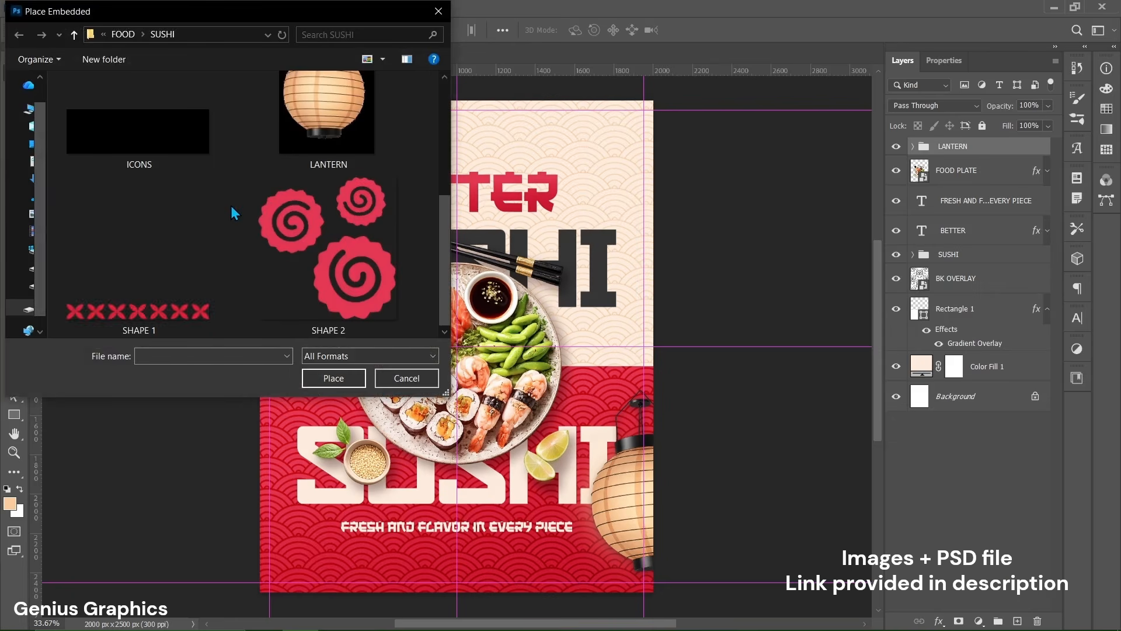
pyautogui.click(131, 283)
pyautogui.click(312, 382)
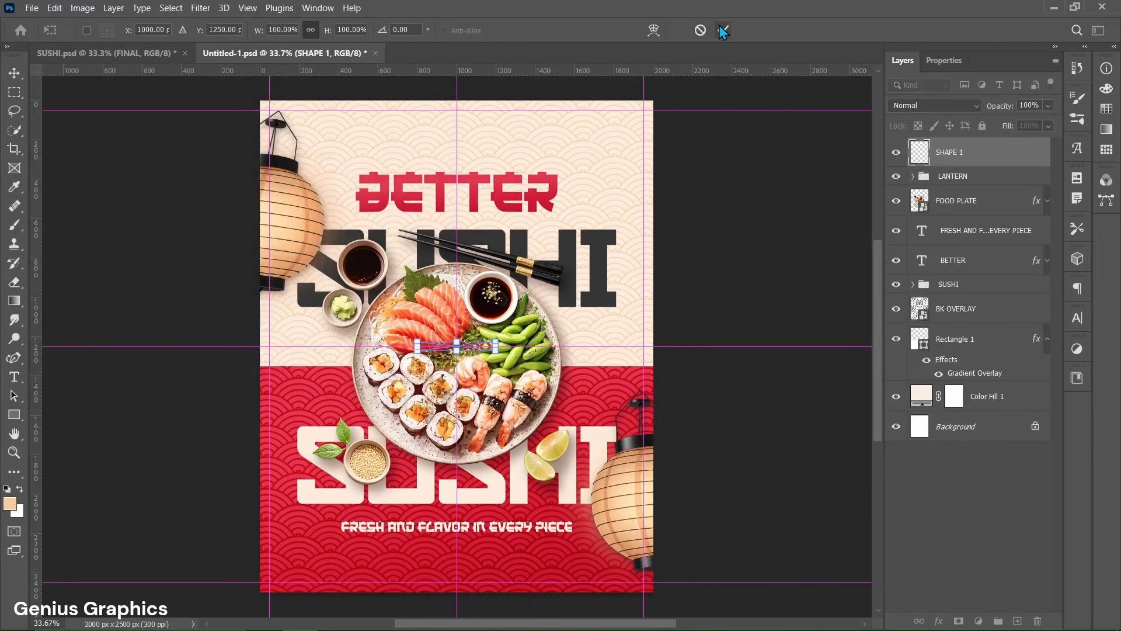
pyautogui.click(722, 29)
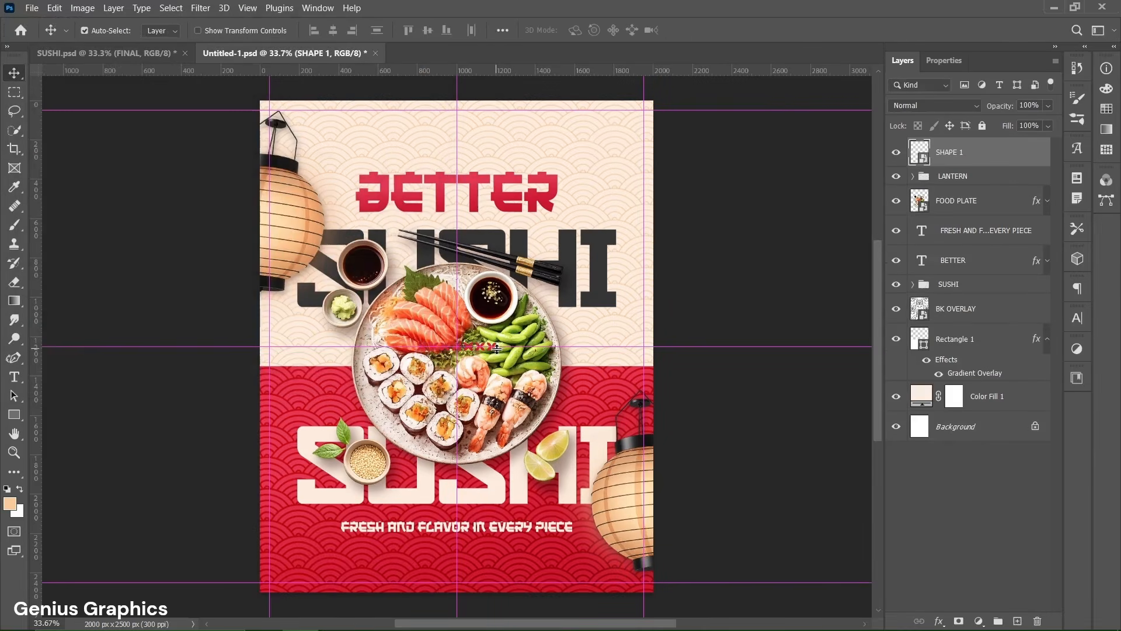
pyautogui.moveTo(497, 349); pyautogui.dragTo(325, 367)
pyautogui.moveTo(317, 359); pyautogui.dragTo(620, 370)
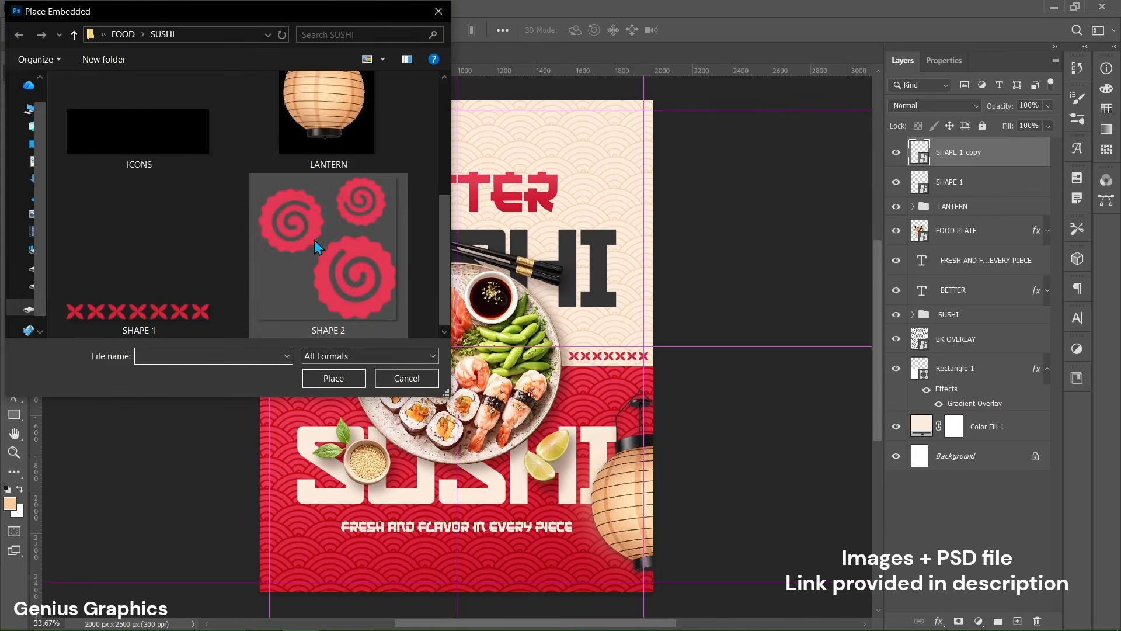
# Step: Place the SHAPE 2 swirl image in the poster's upper right corner
pyautogui.click(314, 240)
pyautogui.click(335, 377)
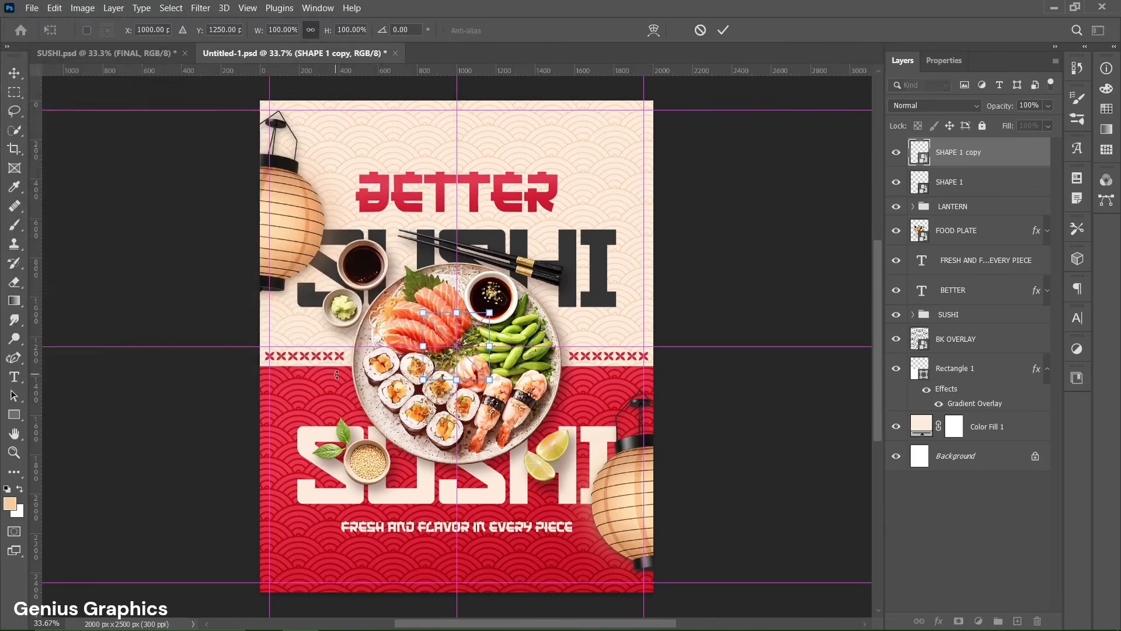
pyautogui.moveTo(487, 366); pyautogui.dragTo(635, 171)
pyautogui.click(728, 36)
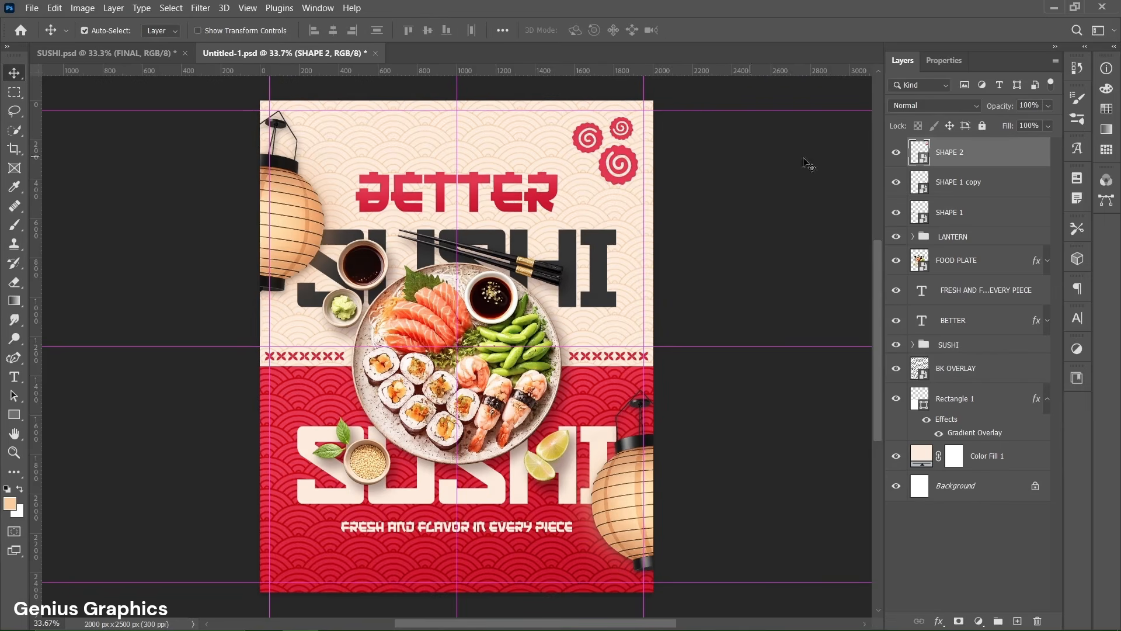
# Step: Group SHAPE 2, SHAPE 1 copy and SHAPE 1, and name the group SHAPES
pyautogui.keyDown('shift'); pyautogui.click(999, 218); pyautogui.keyUp('shift')
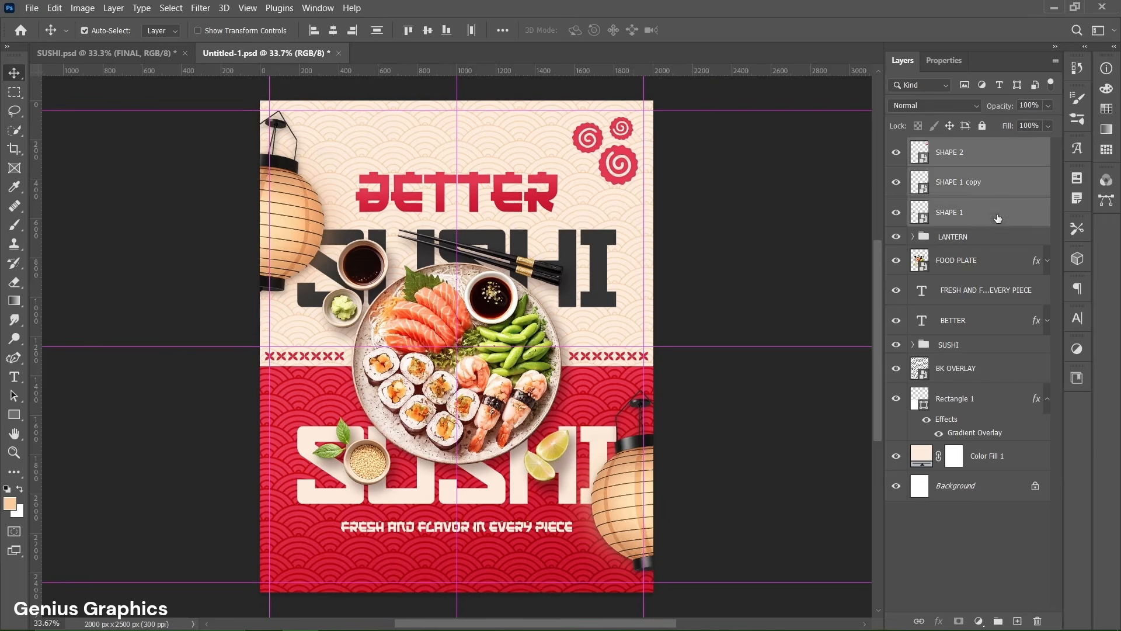
pyautogui.click(999, 620)
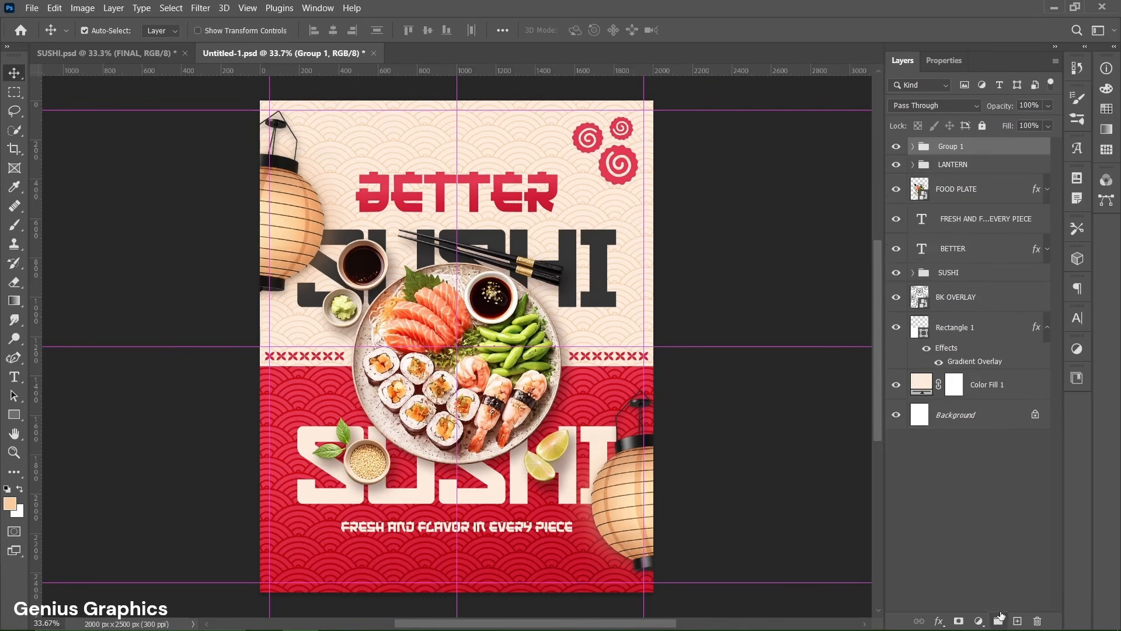
pyautogui.doubleClick(951, 150)
pyautogui.write('SHAPES')
pyautogui.press('Return')
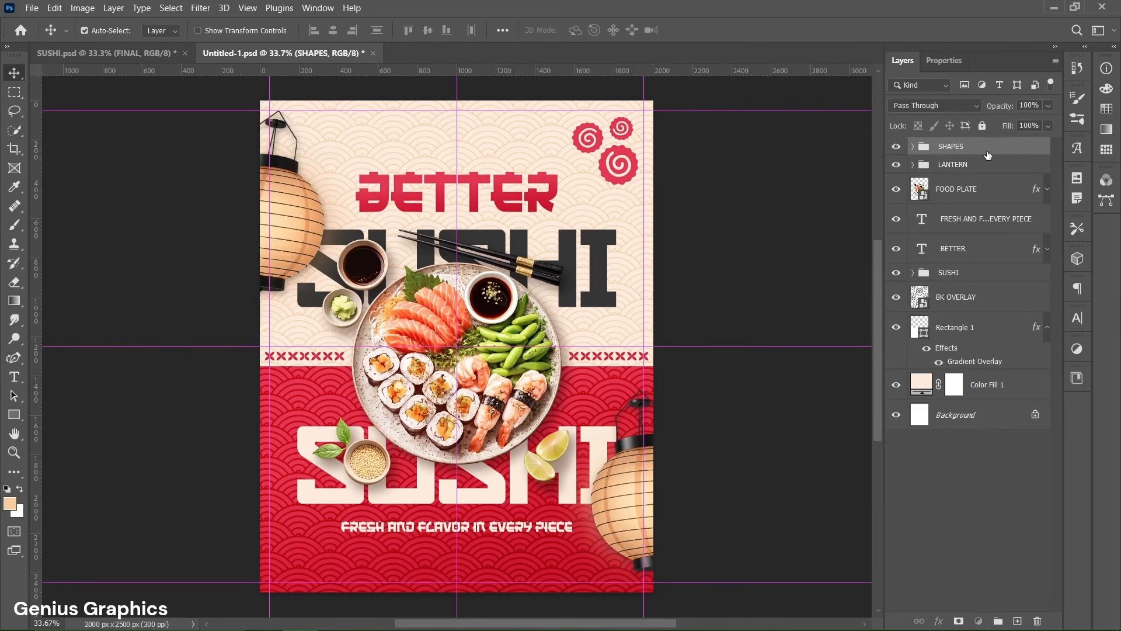
pyautogui.click(16, 378)
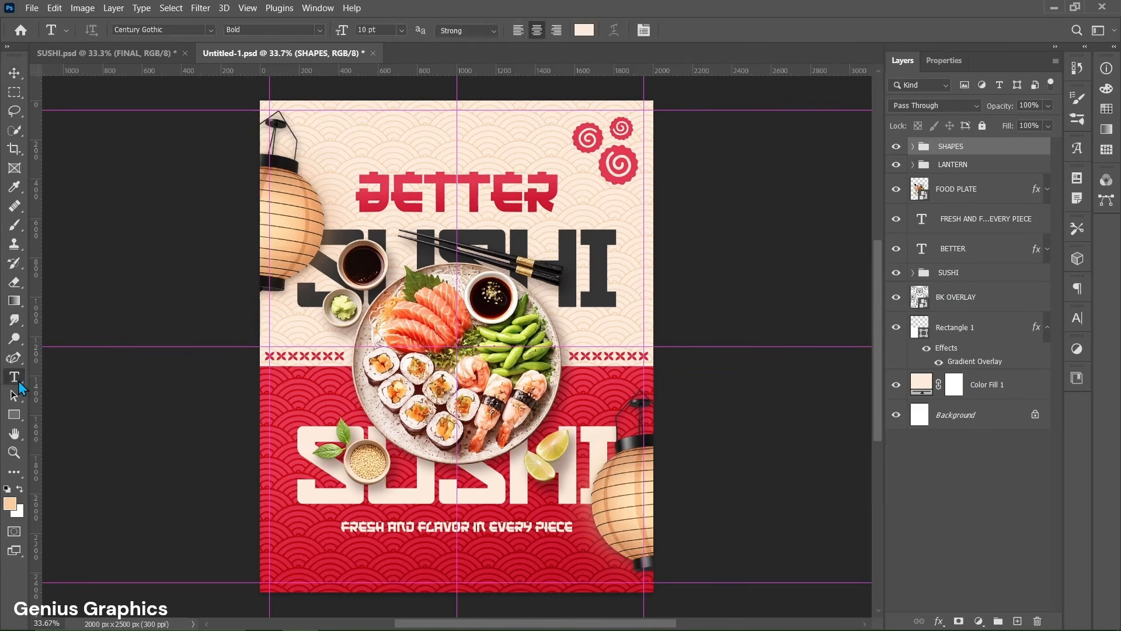
pyautogui.click(456, 563)
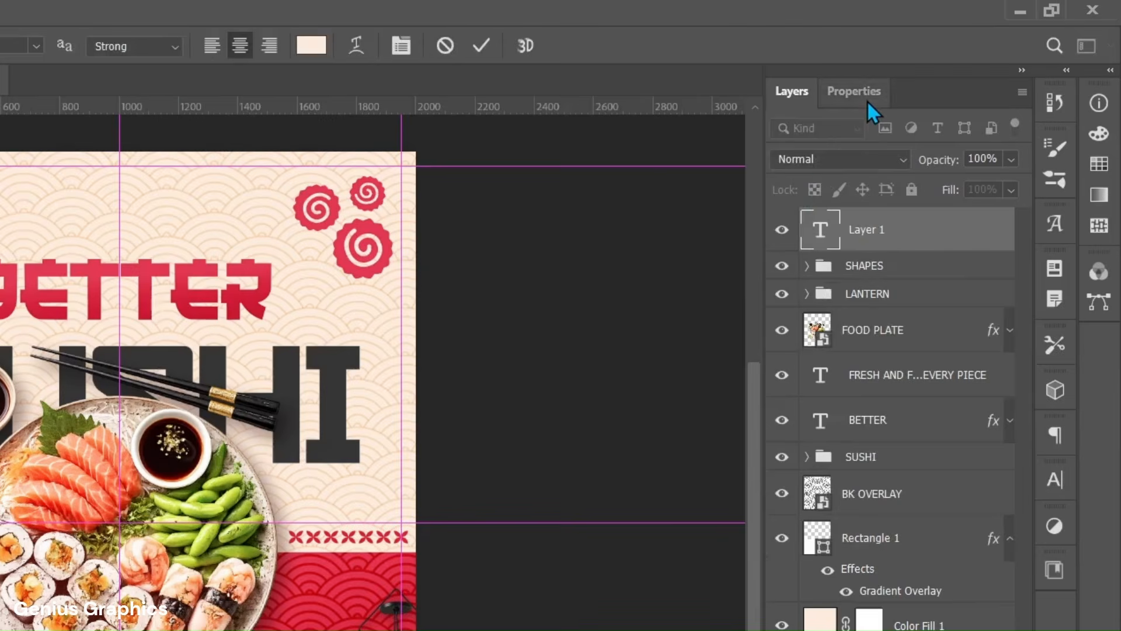
pyautogui.click(867, 100)
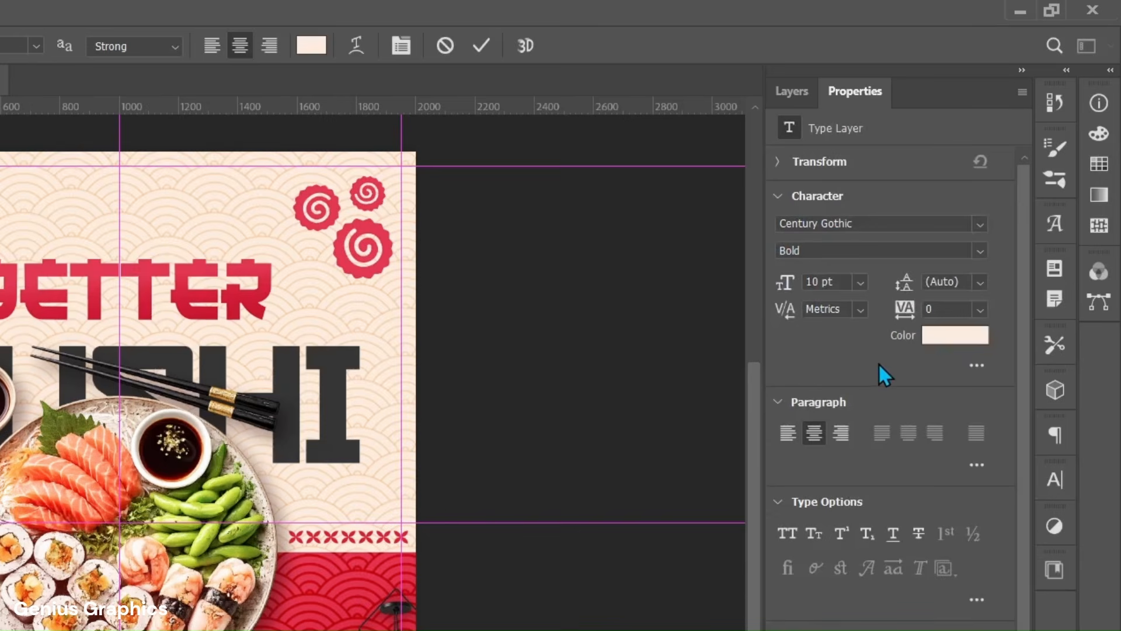
pyautogui.click(955, 335)
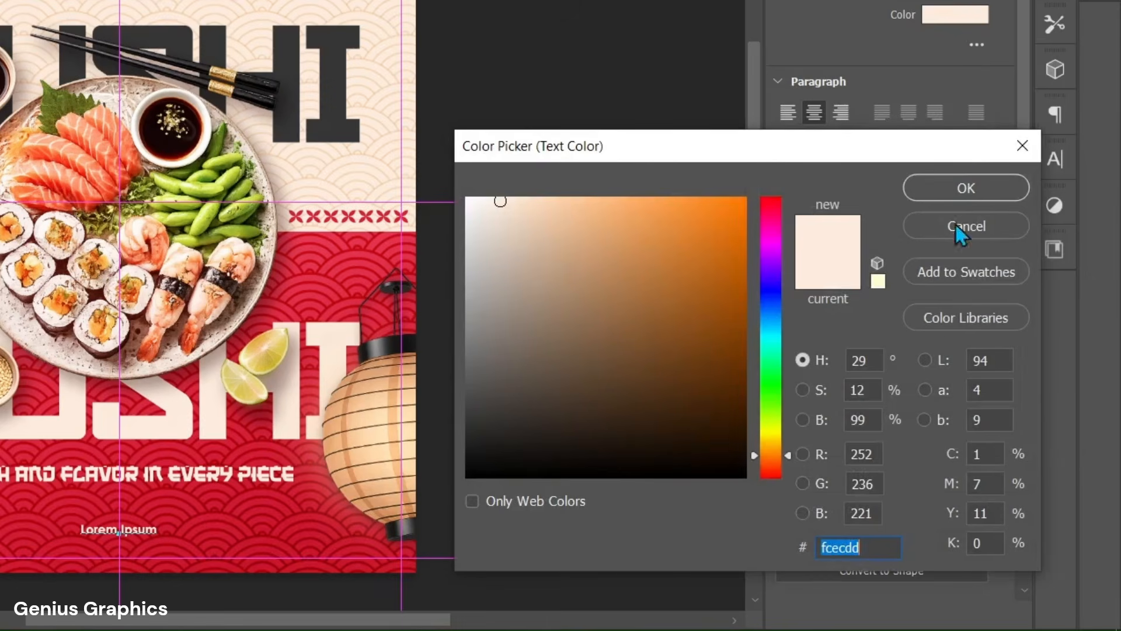
pyautogui.click(886, 547)
pyautogui.click(966, 188)
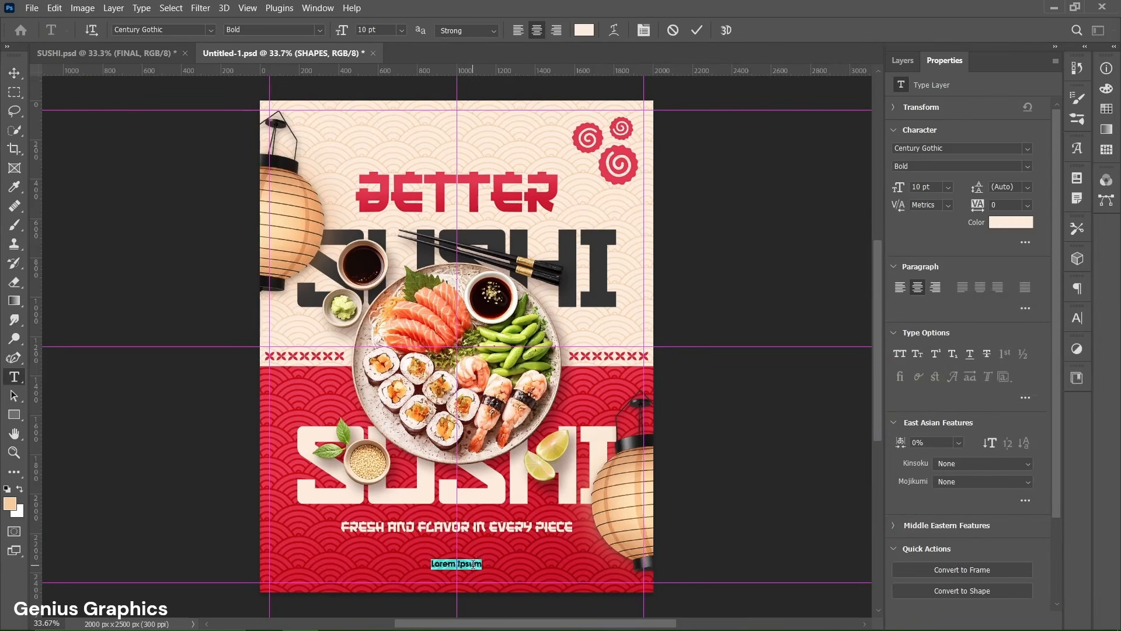
pyautogui.write('www.foodpoit.net')
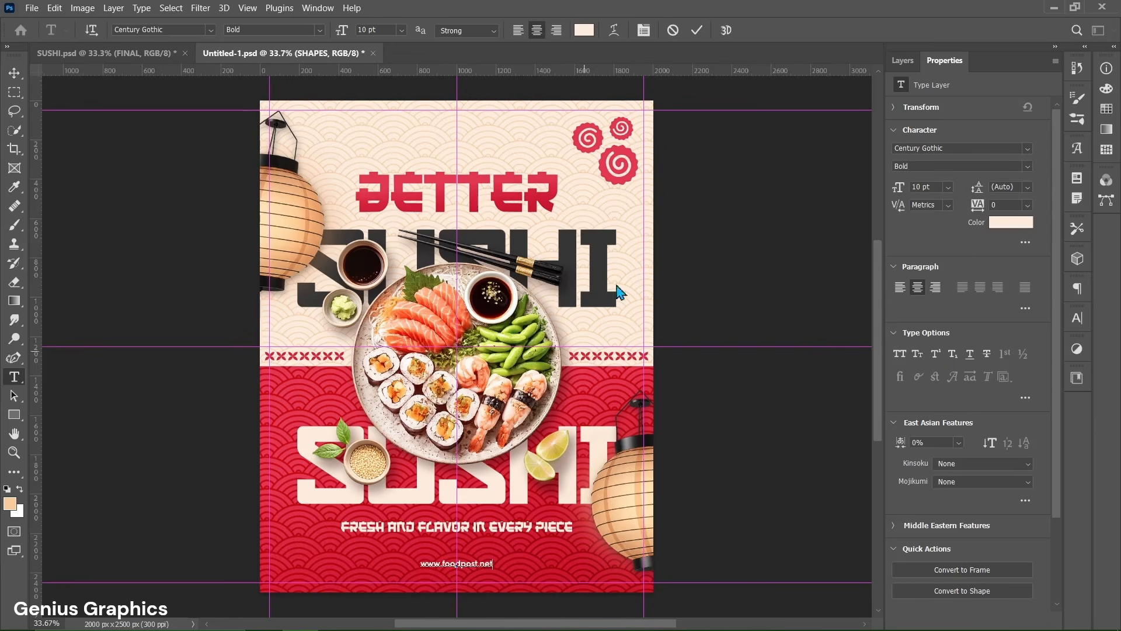
pyautogui.click(697, 32)
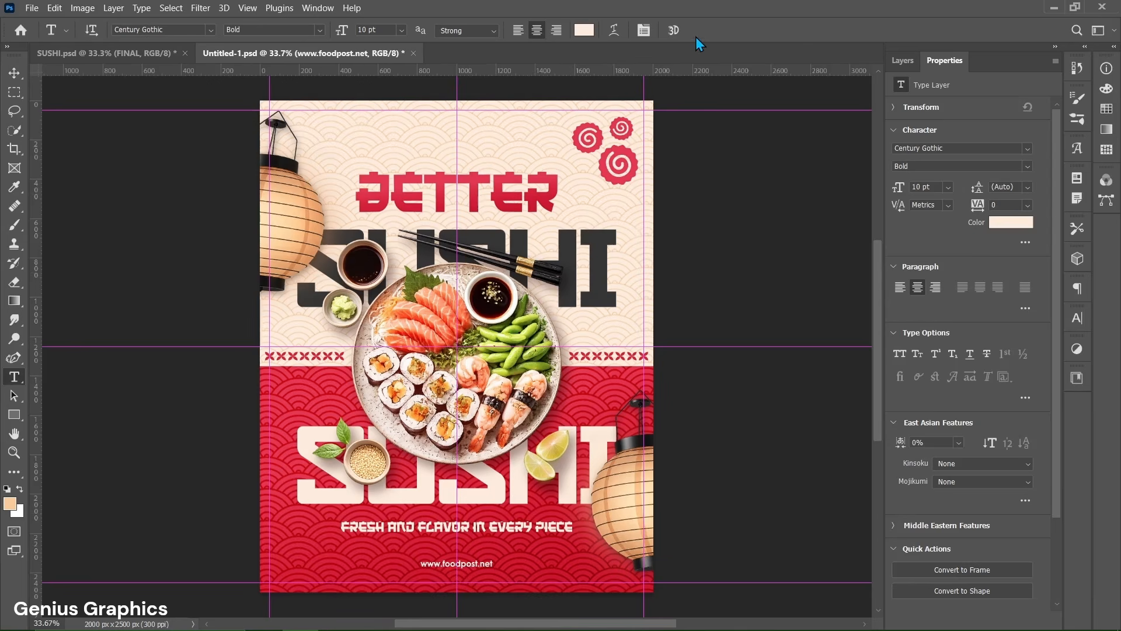
pyautogui.press('v')
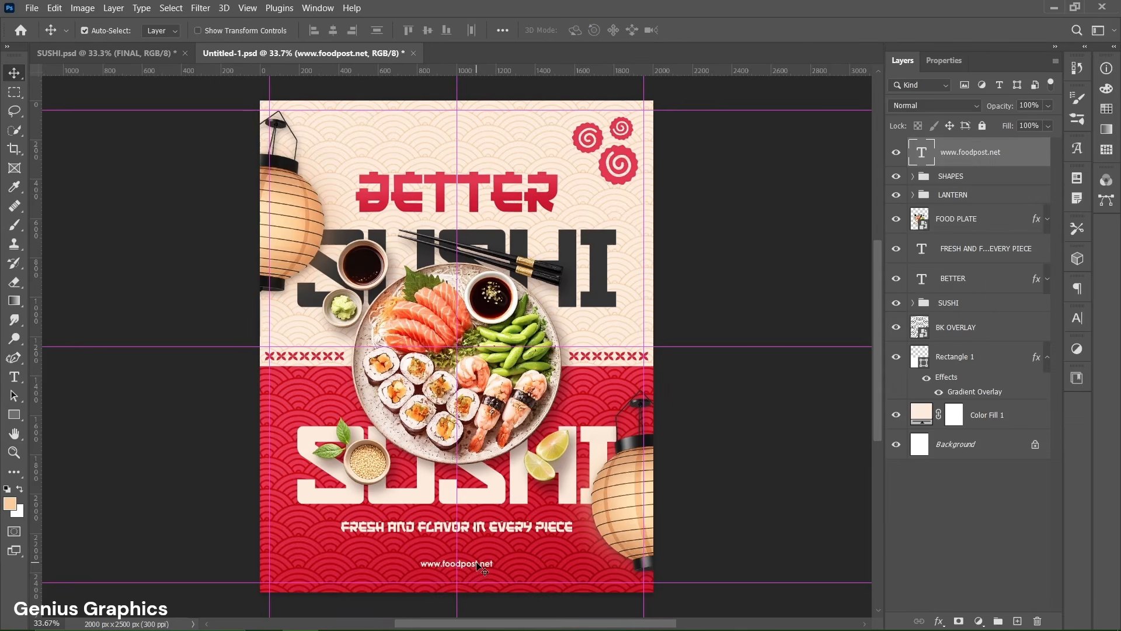
pyautogui.moveTo(477, 565); pyautogui.dragTo(478, 580)
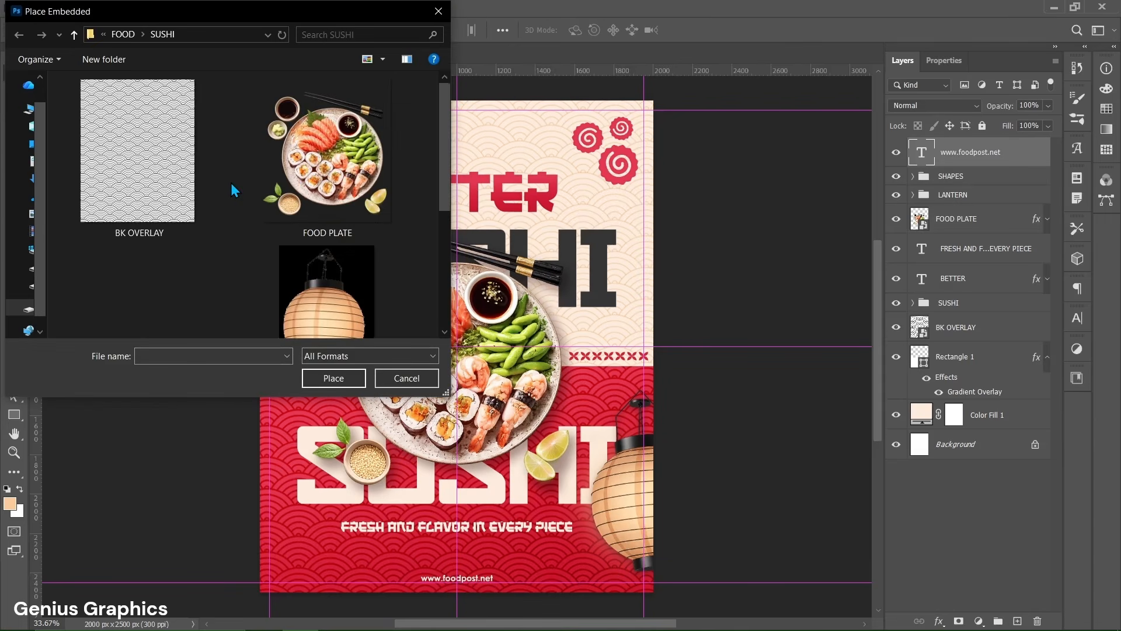
# Step: Place the ICONS image, scale it to 3.34% and position it centred just above the website address
pyautogui.scroll(-1, 230, 183)
pyautogui.click(141, 253)
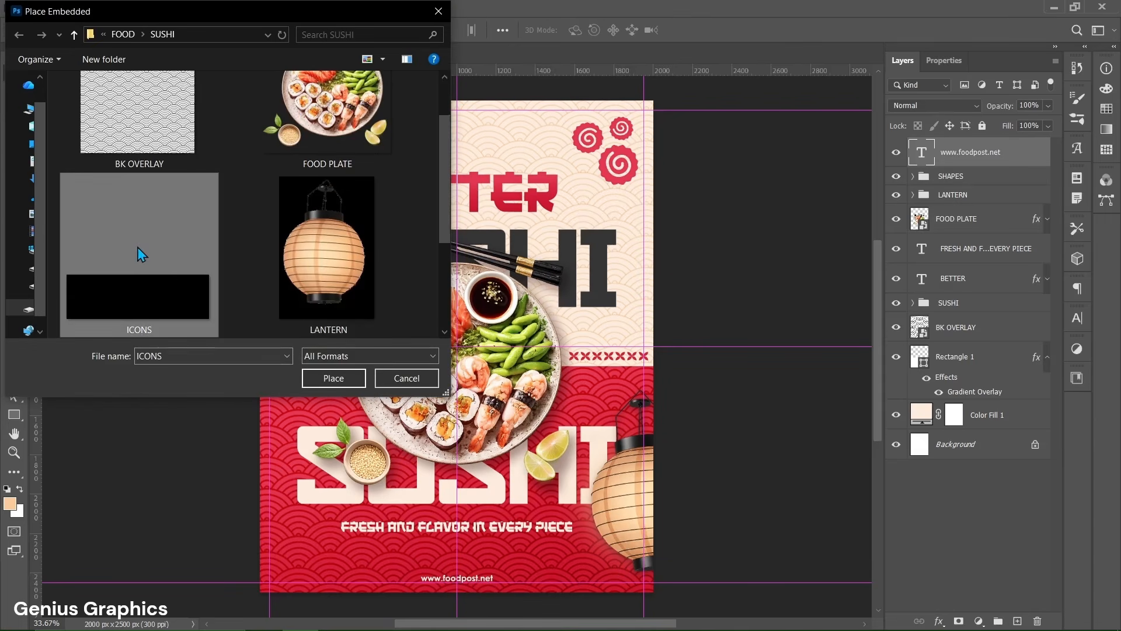
pyautogui.click(342, 380)
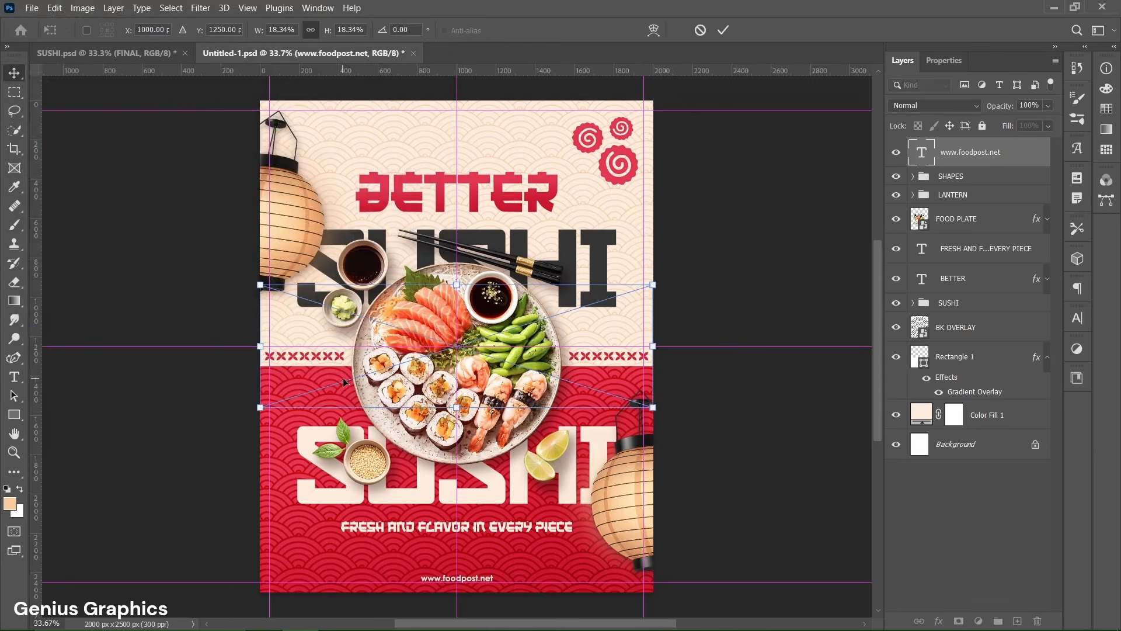
pyautogui.moveTo(261, 346); pyautogui.dragTo(421, 355)
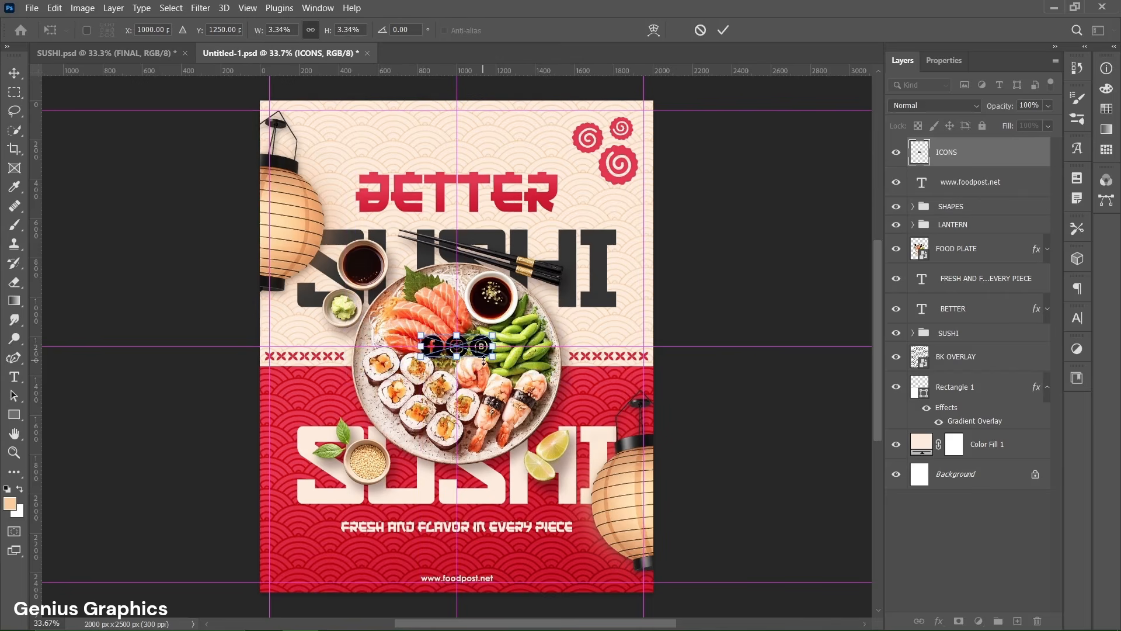
pyautogui.click(725, 30)
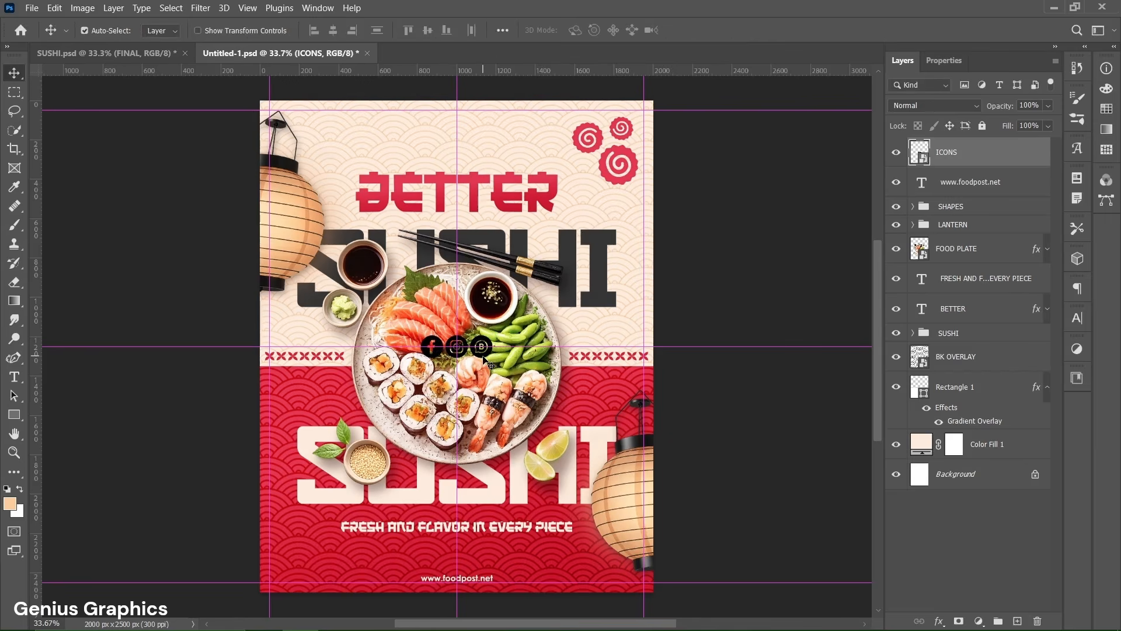
pyautogui.moveTo(484, 360); pyautogui.dragTo(486, 575)
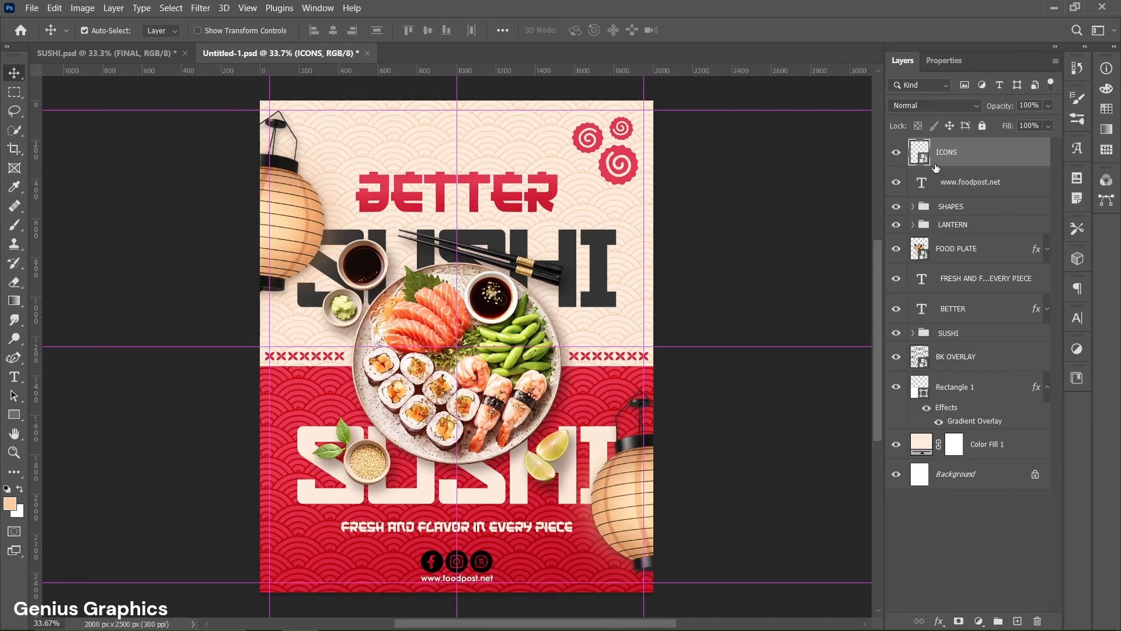
# Step: Recolor the social icons with a Solid Color fill layer of #fcecdd masked to their shape, and delete the original ICONS layer
pyautogui.keyDown('ctrl'); pyautogui.click(917, 153); pyautogui.keyUp('ctrl')
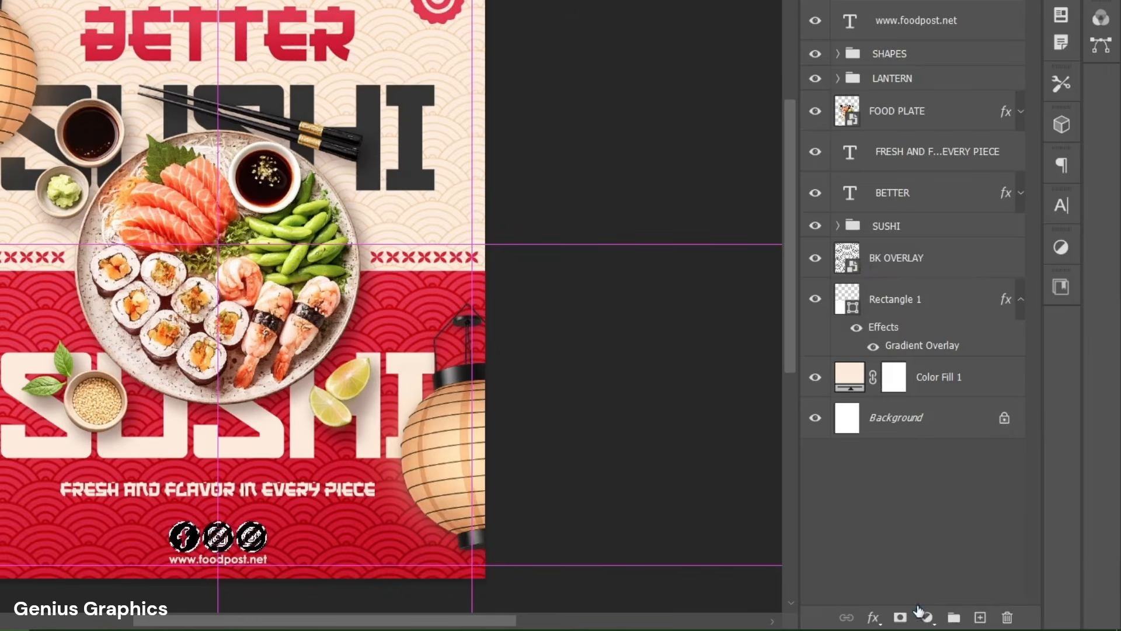
pyautogui.click(920, 612)
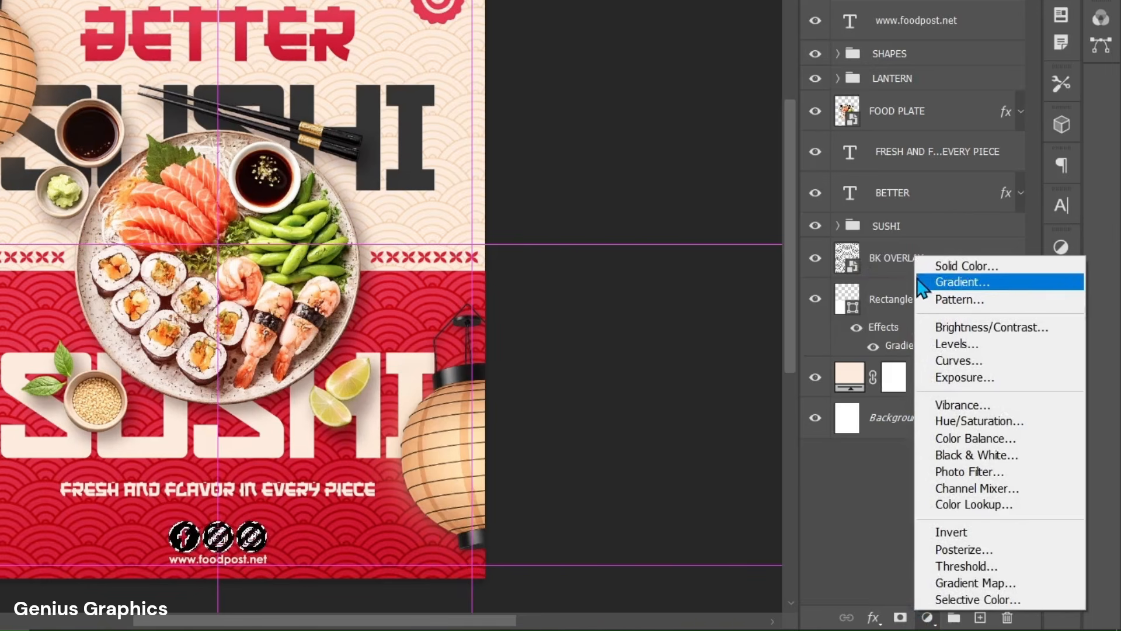
pyautogui.click(944, 267)
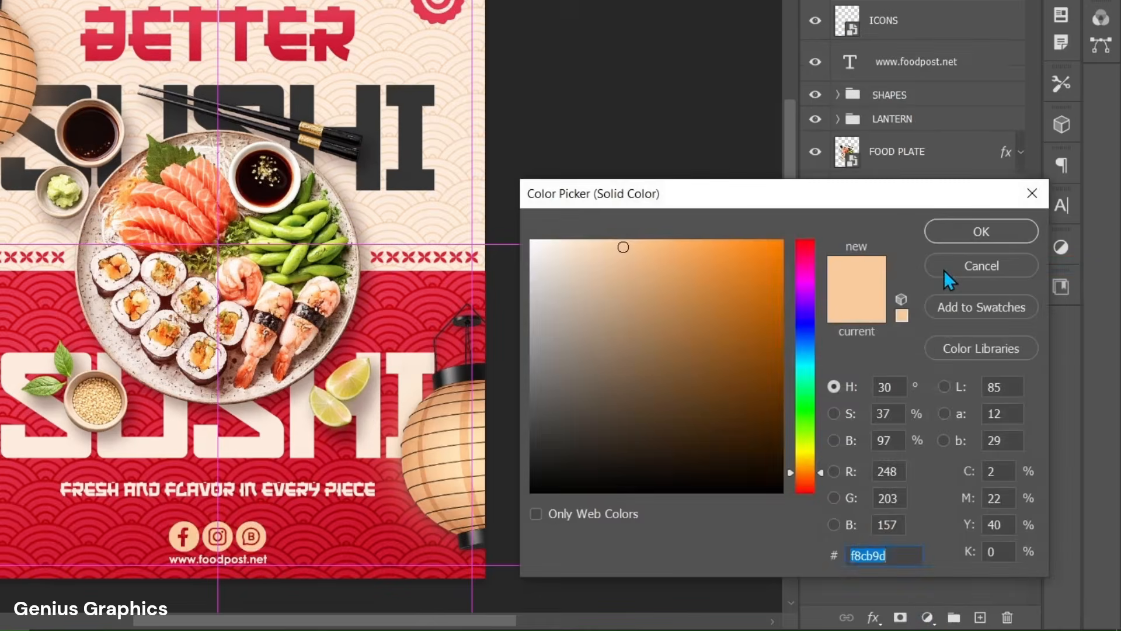
pyautogui.click(303, 452)
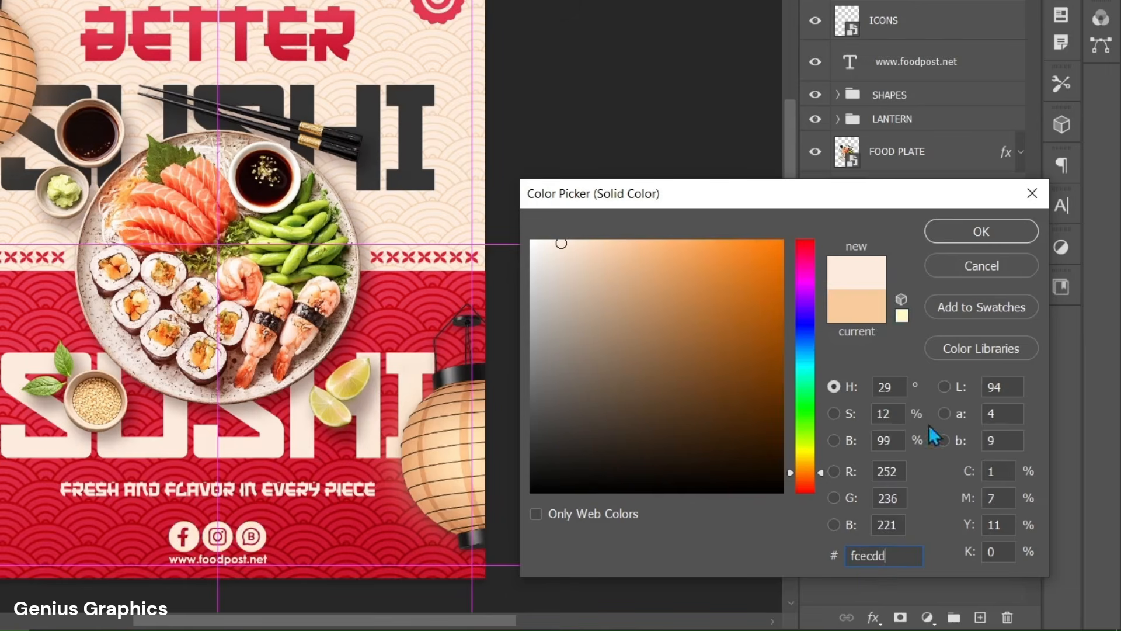
pyautogui.click(978, 243)
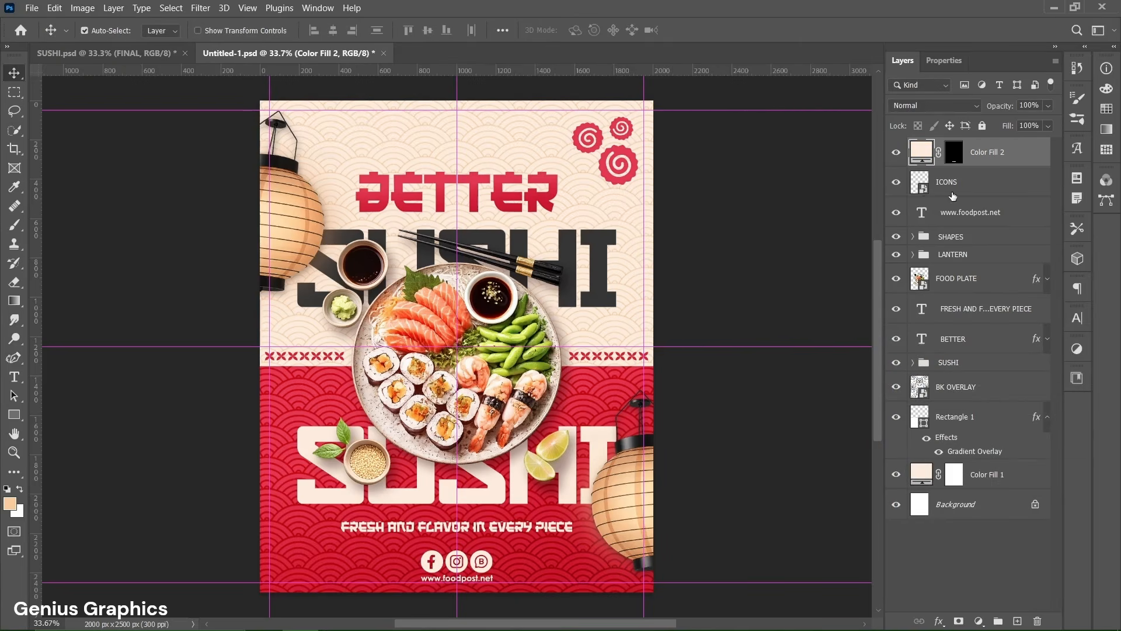
pyautogui.click(962, 191)
pyautogui.press('Delete')
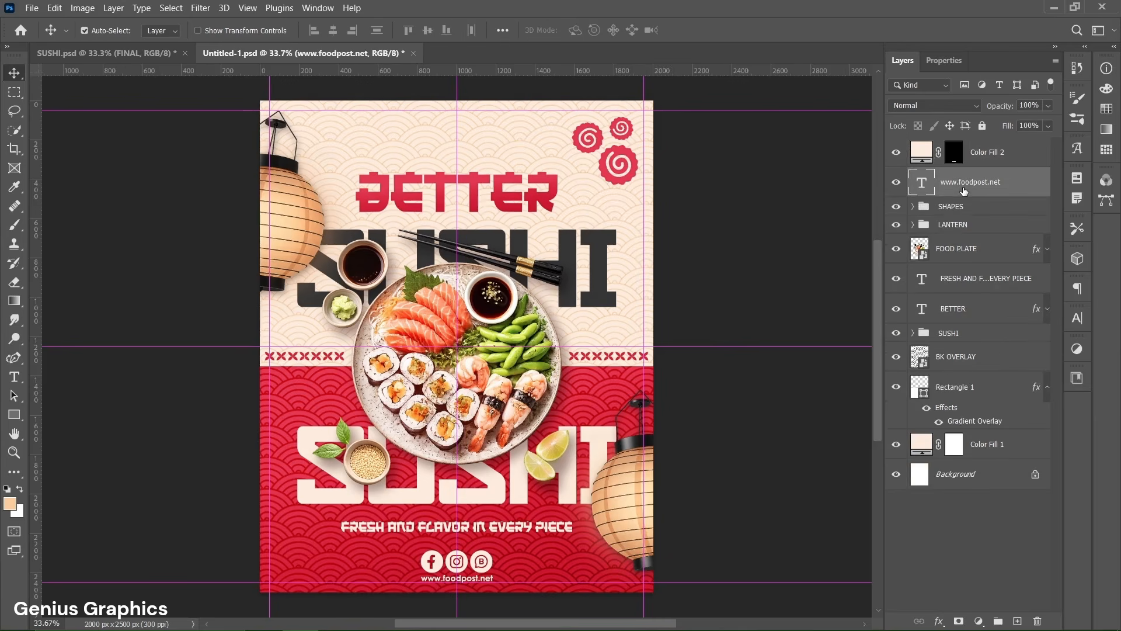
pyautogui.click(985, 156)
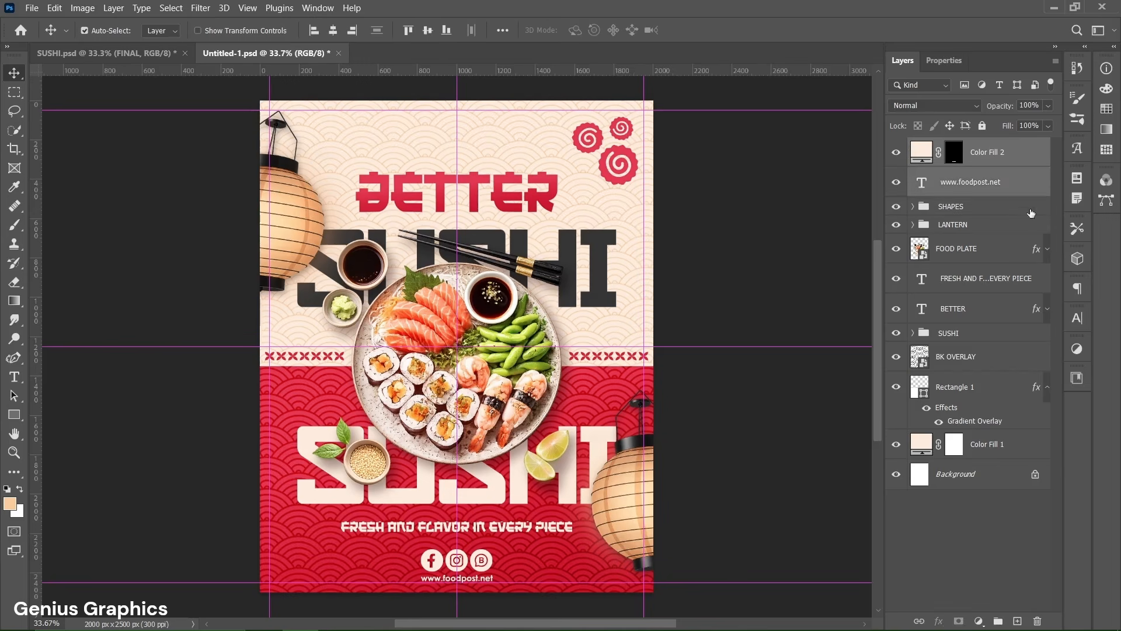
pyautogui.click(1004, 620)
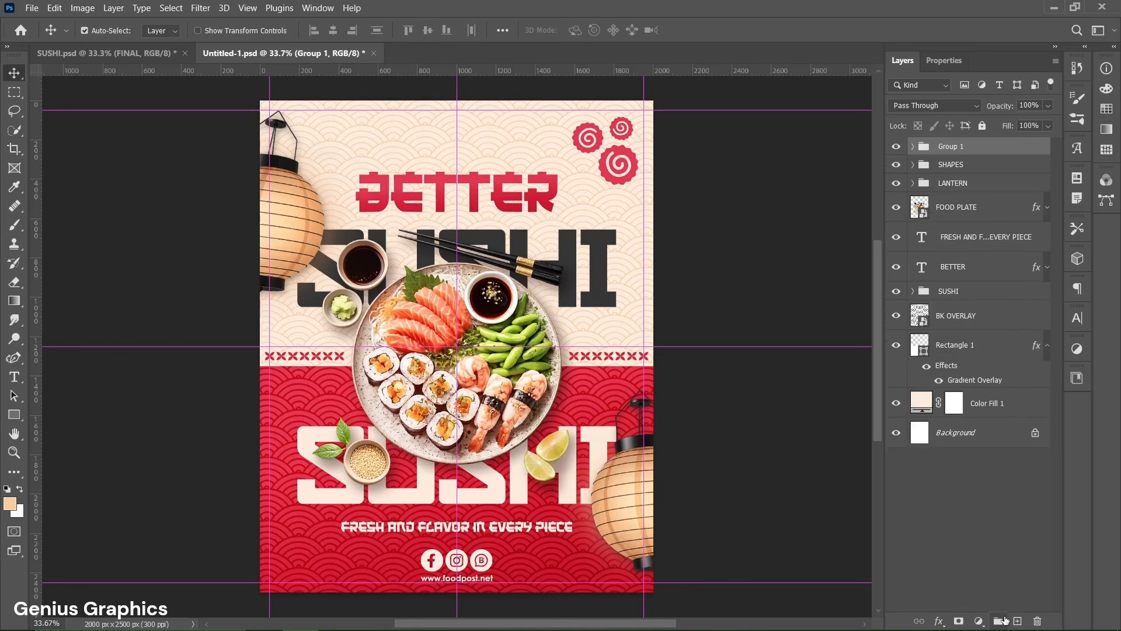
pyautogui.doubleClick(950, 151)
pyautogui.write('WEBSITE')
pyautogui.press('Return')
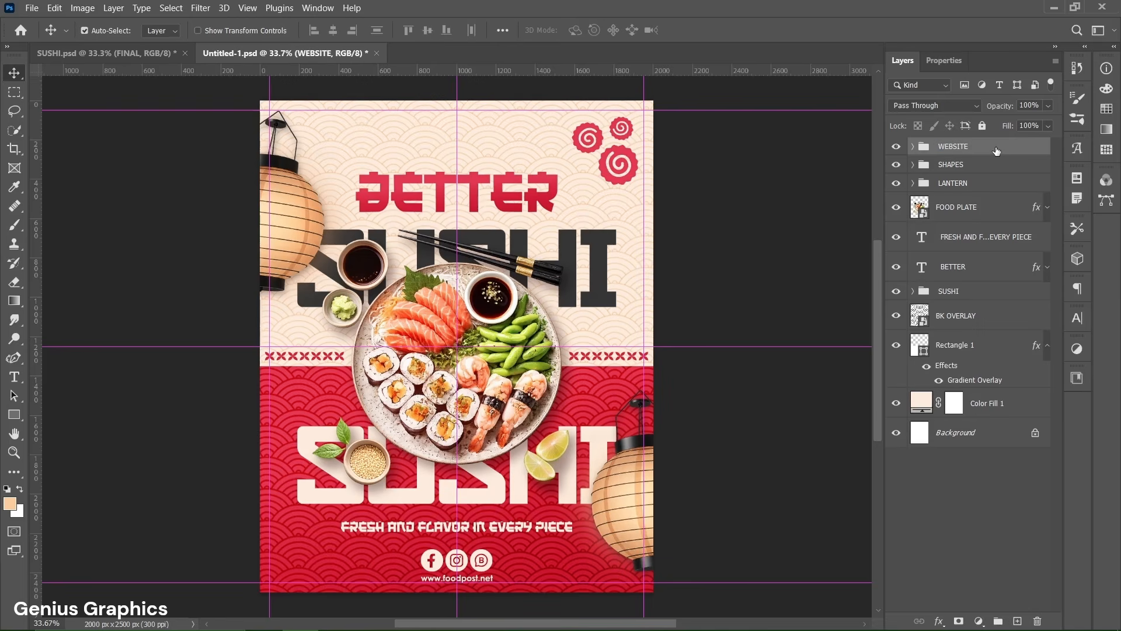
# Step: Clear all guides from the poster
pyautogui.click(248, 7)
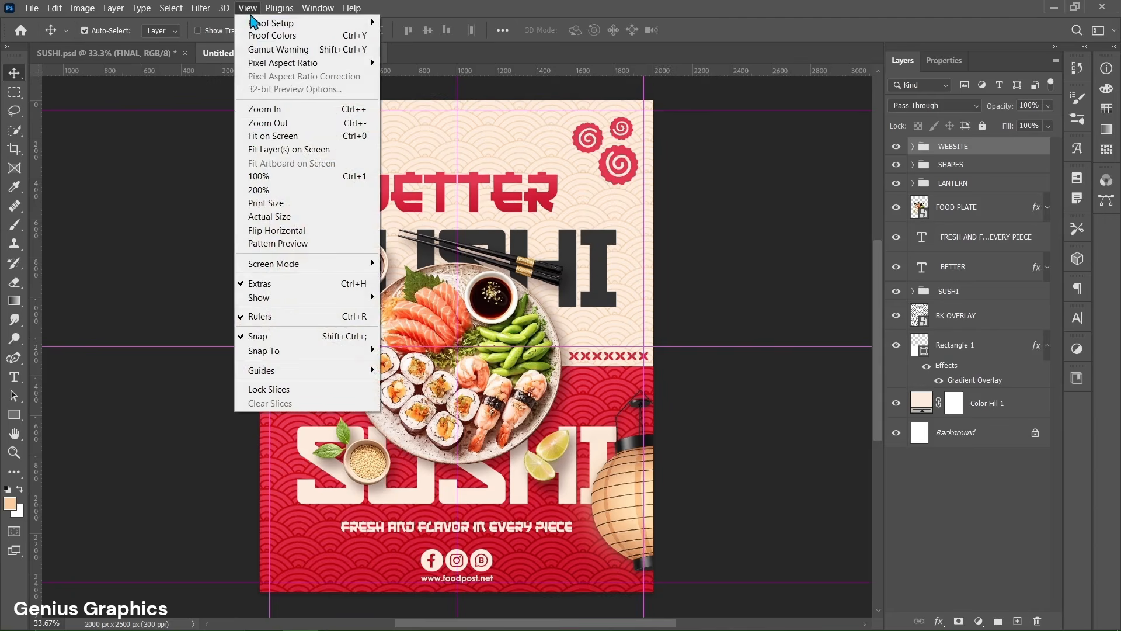
pyautogui.moveTo(248, 370)
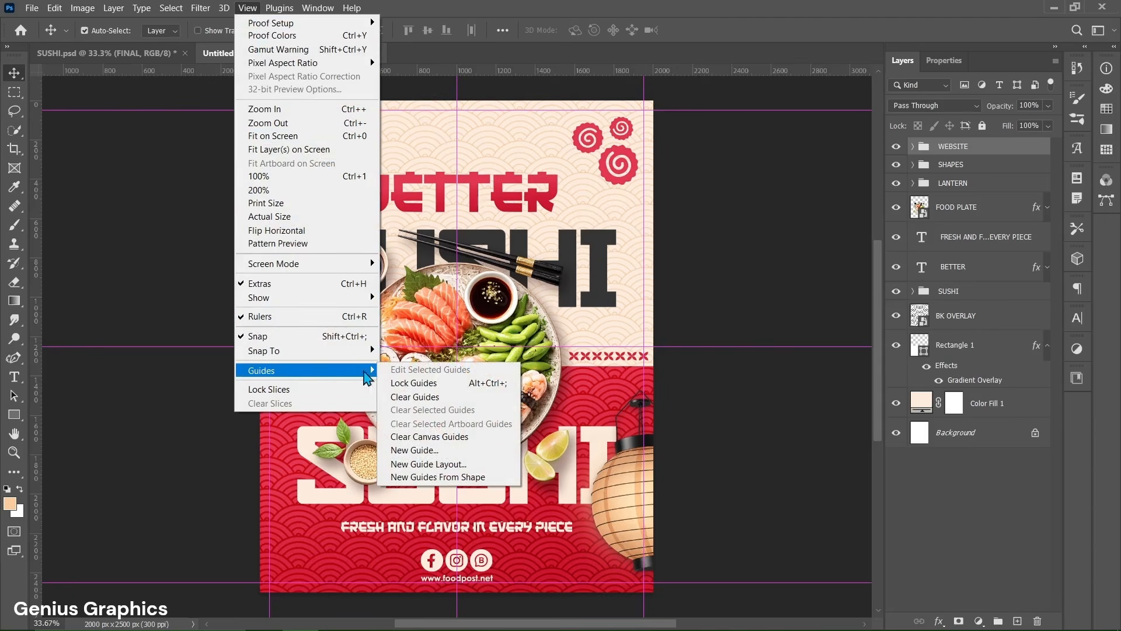
pyautogui.click(389, 397)
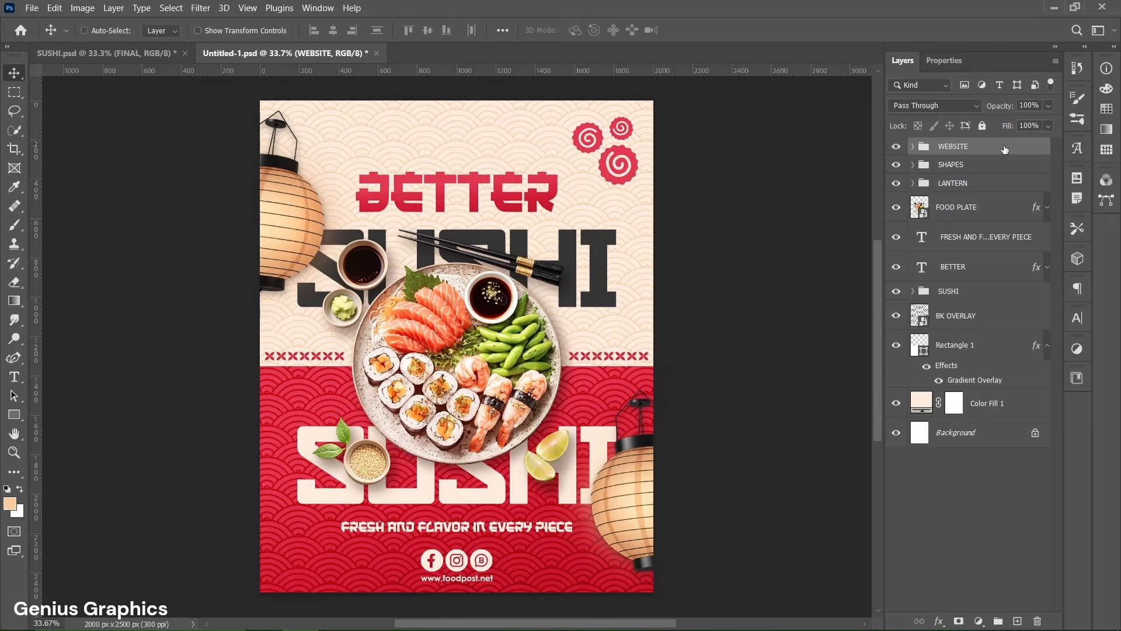
# Step: Stamp all visible layers into a new merged layer above the WEBSITE group, and name it FINAL
pyautogui.hotkey('ctrl', 'shift', 'alt', 'e')
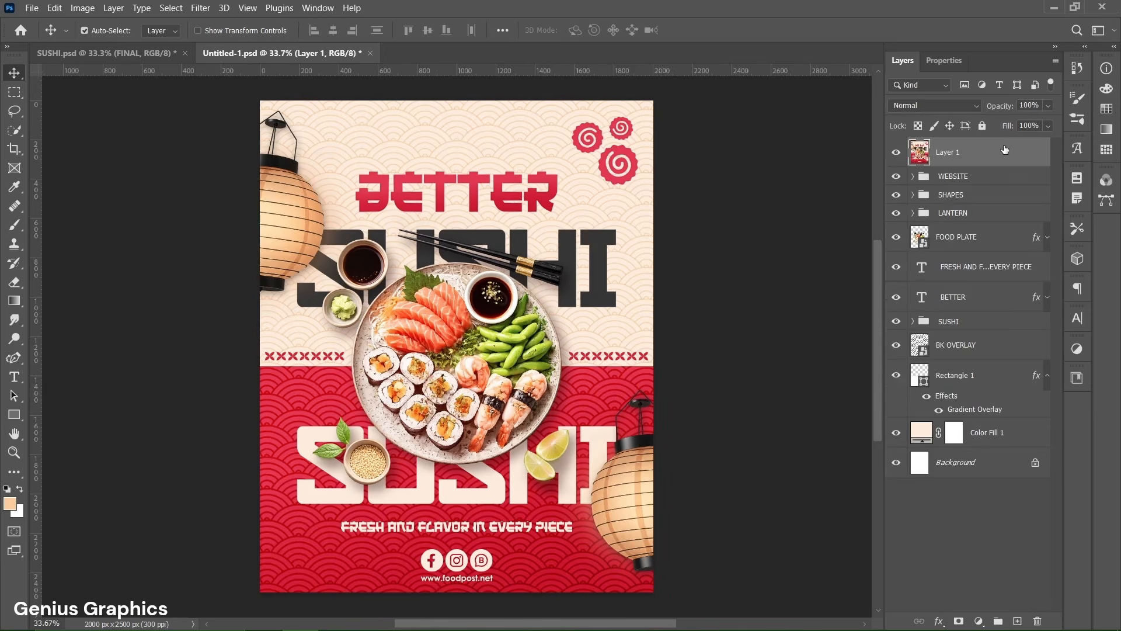
pyautogui.doubleClick(951, 156)
pyautogui.write('FINAL')
pyautogui.press('Return')
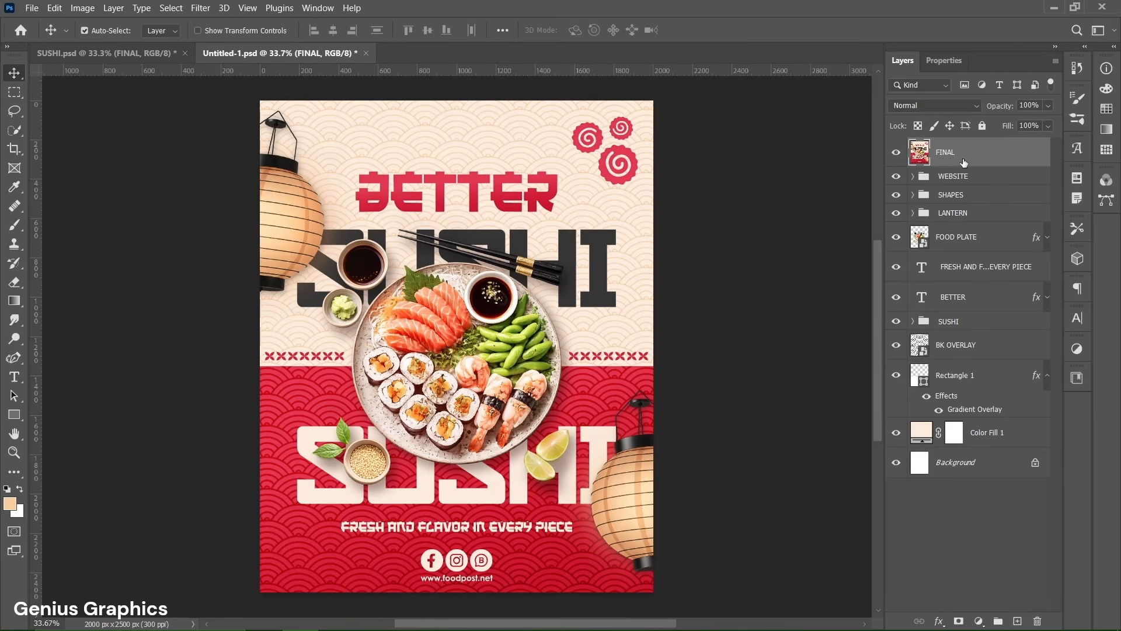